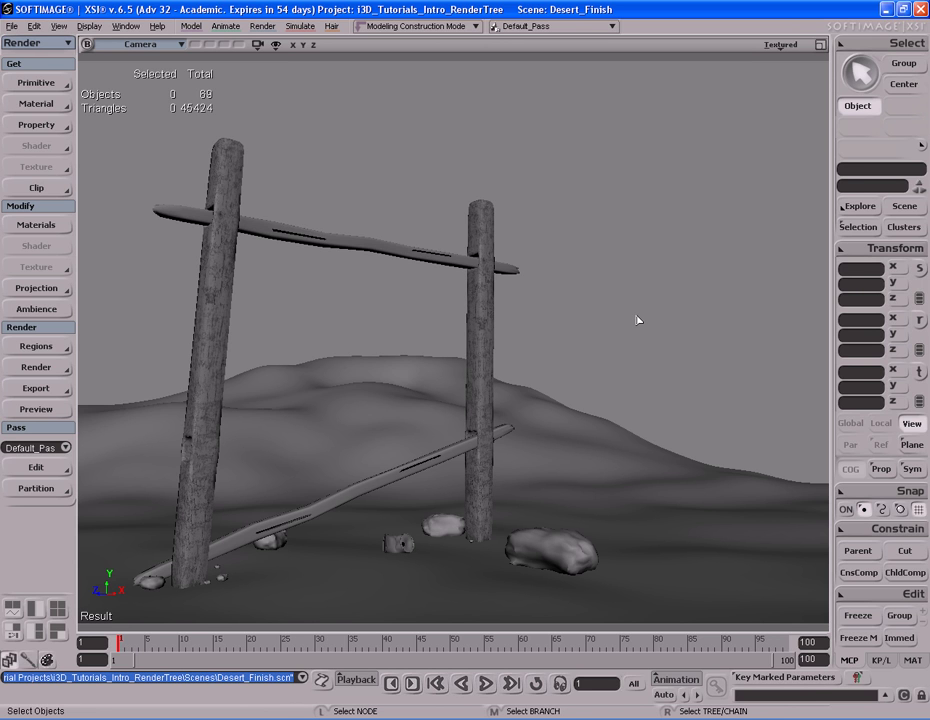
Open the Material Manager and create a new Phong material in DefaultLib.
{"action": "key", "text": "ctrl+7"}
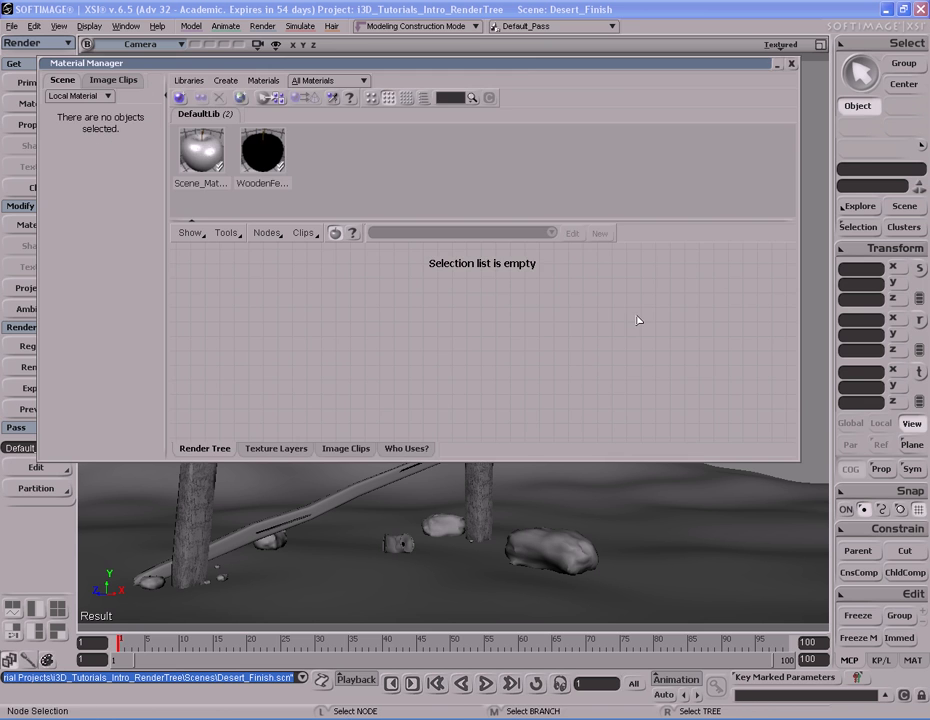
{"action": "left_click", "coordinate": [262, 150]}
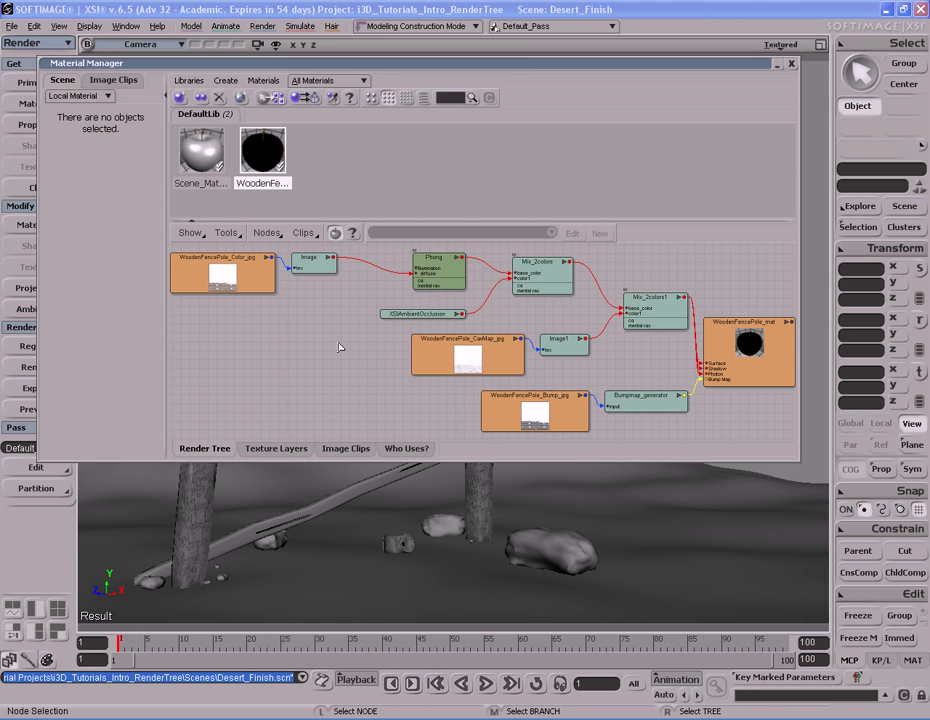
{"action": "left_click", "coordinate": [378, 183]}
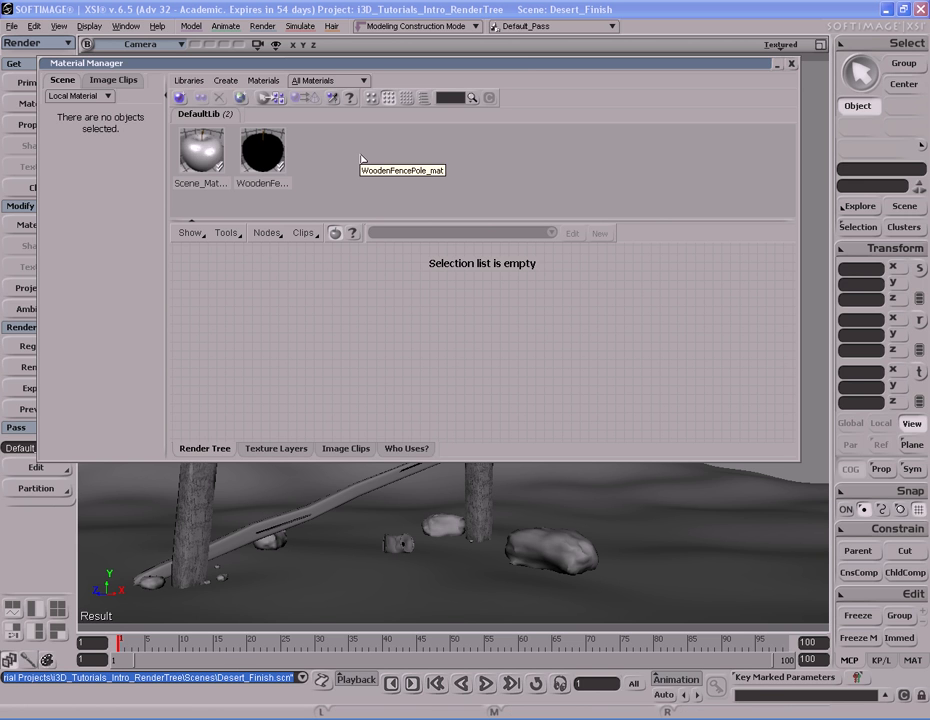
{"action": "left_click", "coordinate": [263, 80]}
{"action": "left_click", "coordinate": [275, 94]}
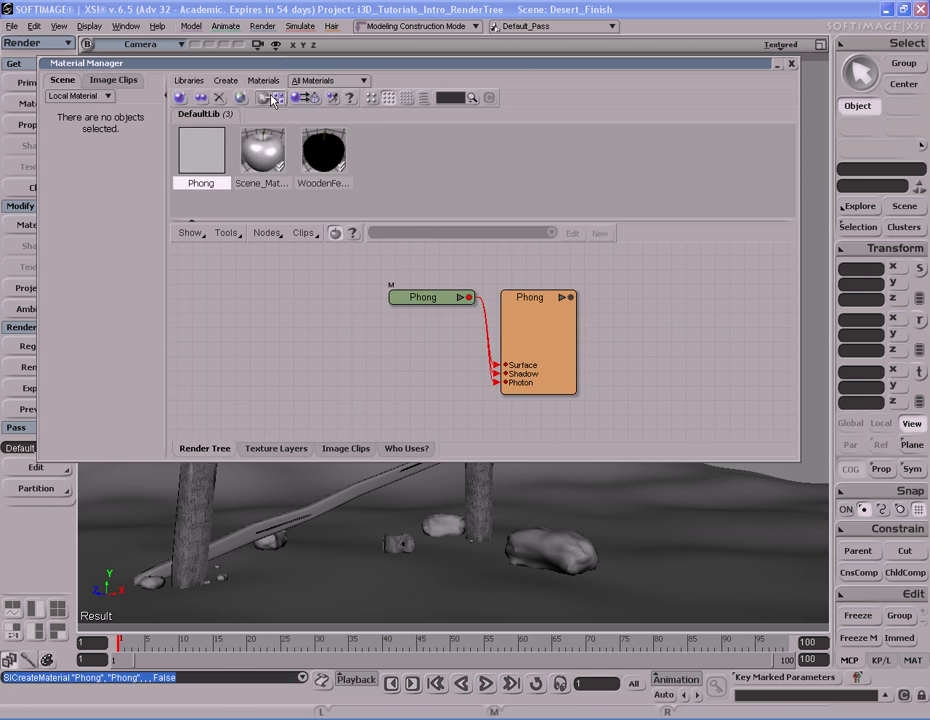
Rename the new Phong material to Rock_mat.
{"action": "double_click", "coordinate": [565, 340]}
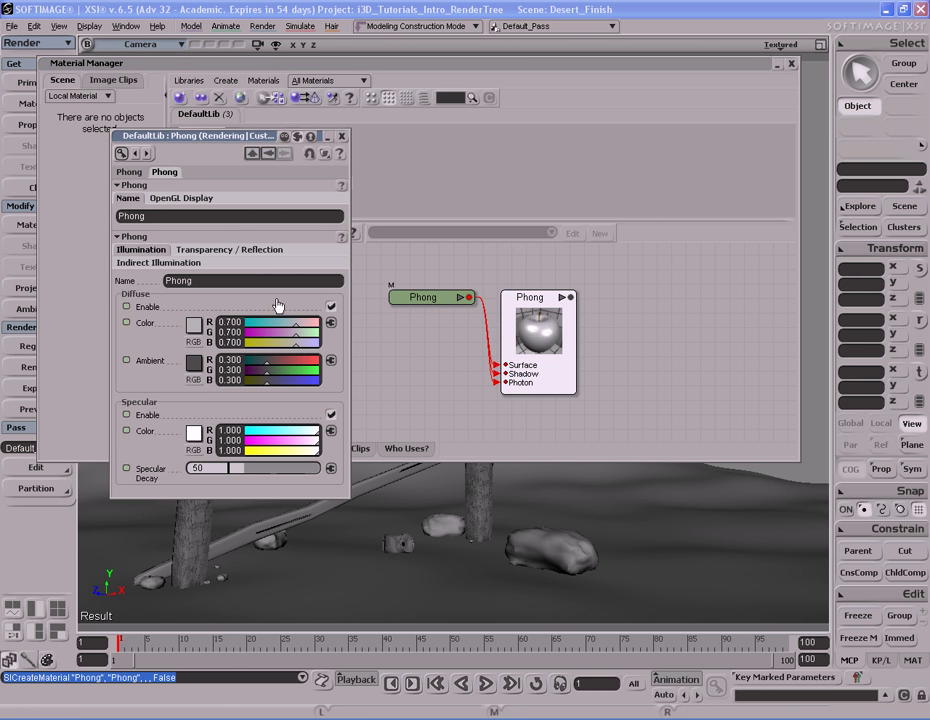
{"action": "double_click", "coordinate": [235, 218]}
{"action": "type", "text": "Rock"}
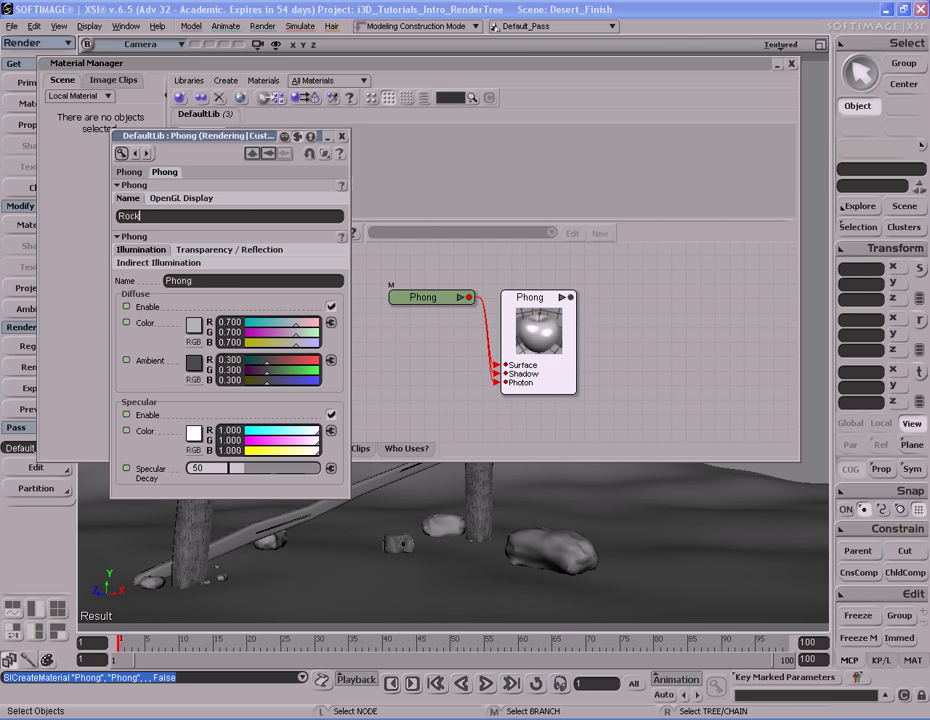
{"action": "type", "text": "_mat"}
{"action": "key", "text": "Return"}
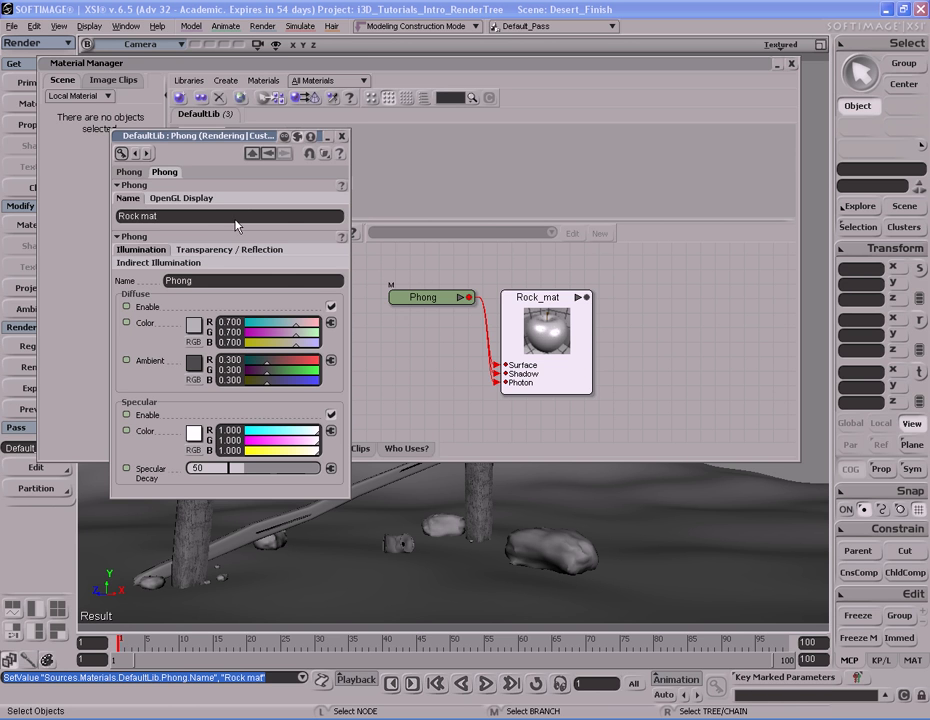
{"action": "left_click", "coordinate": [341, 136]}
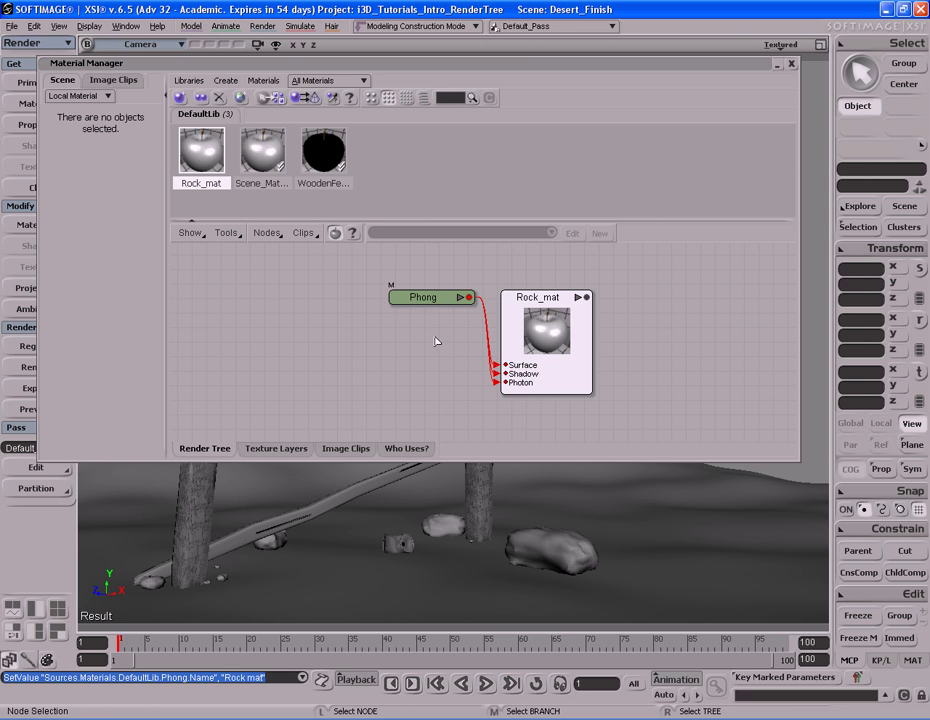
{"action": "left_click", "coordinate": [435, 342]}
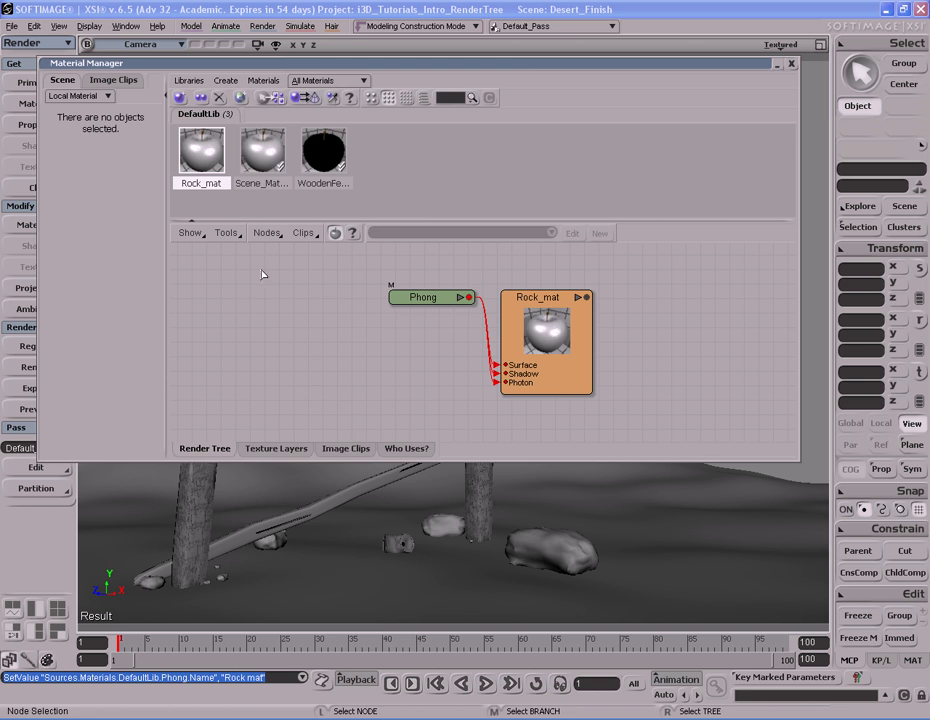
Add an Image texture node to Rock_mat's render tree and connect it to the Phong node's diffuse input.
{"action": "left_click", "coordinate": [265, 233]}
{"action": "mouse_move", "coordinate": [300, 262]}
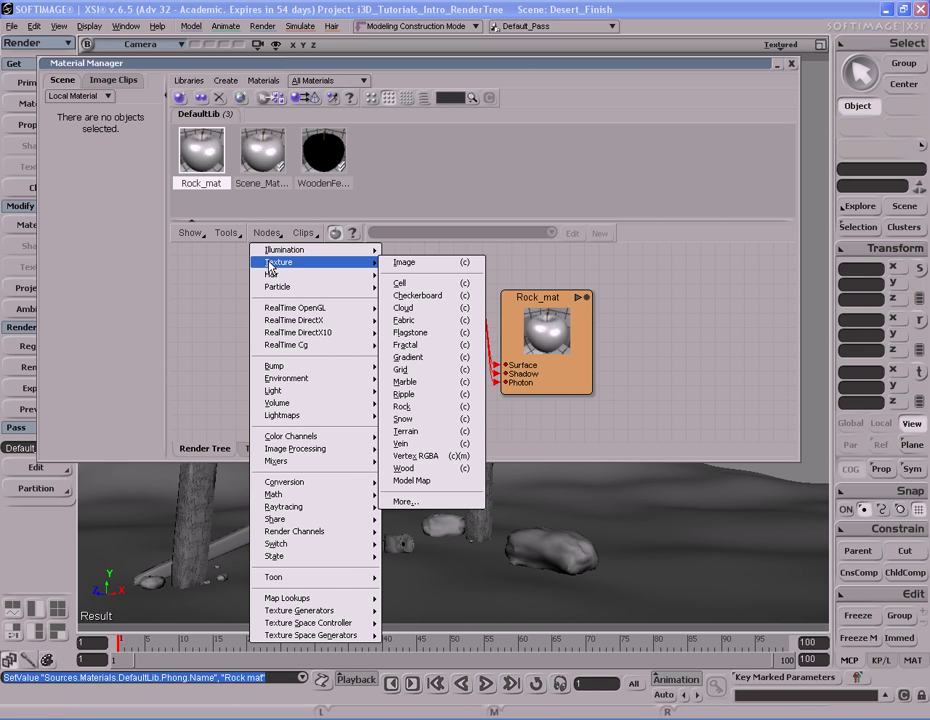
{"action": "left_click", "coordinate": [440, 263]}
{"action": "left_click_drag", "start_coordinate": [451, 278], "coordinate": [424, 305]}
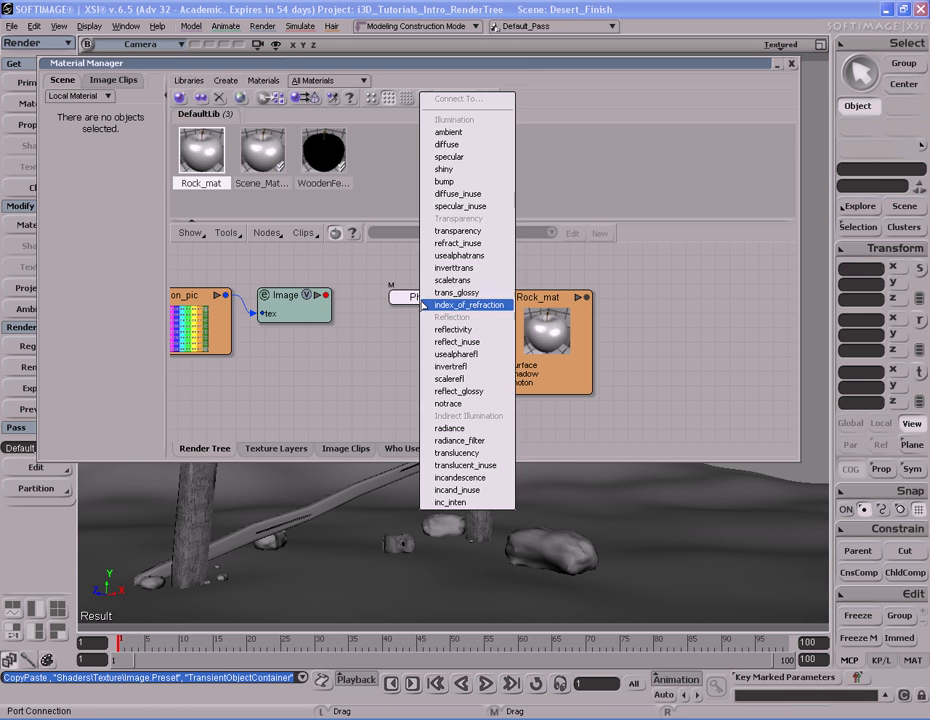
{"action": "left_click", "coordinate": [447, 144]}
Load Rock_Color.PSD from the Pictures folder as the Image node's clip and tidy the render tree layout.
{"action": "left_click", "coordinate": [303, 316]}
{"action": "double_click", "coordinate": [300, 316]}
{"action": "left_click", "coordinate": [481, 205]}
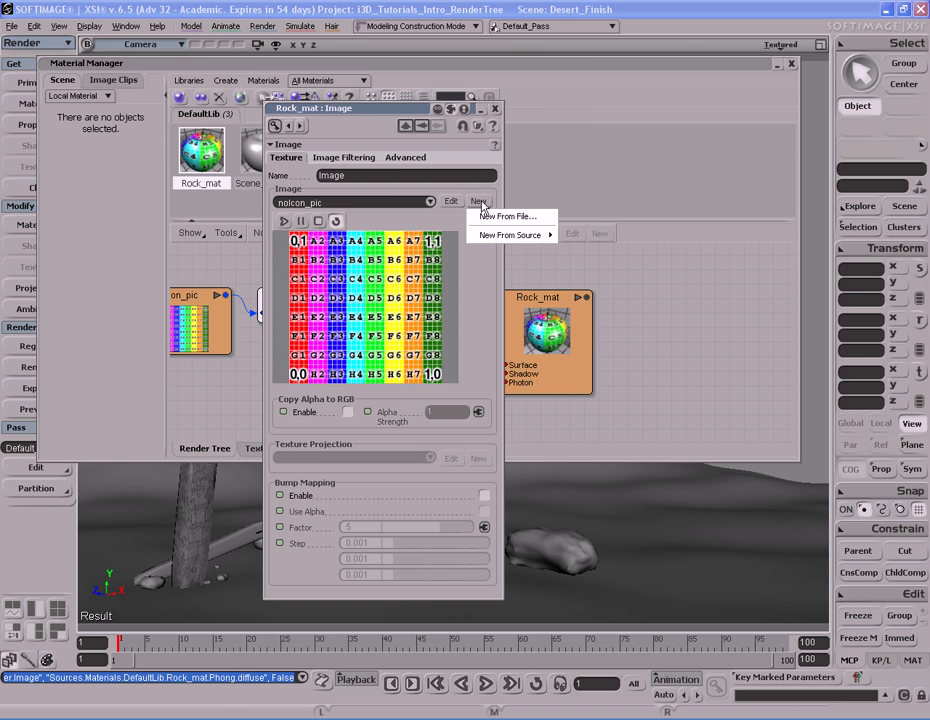
{"action": "left_click", "coordinate": [495, 214]}
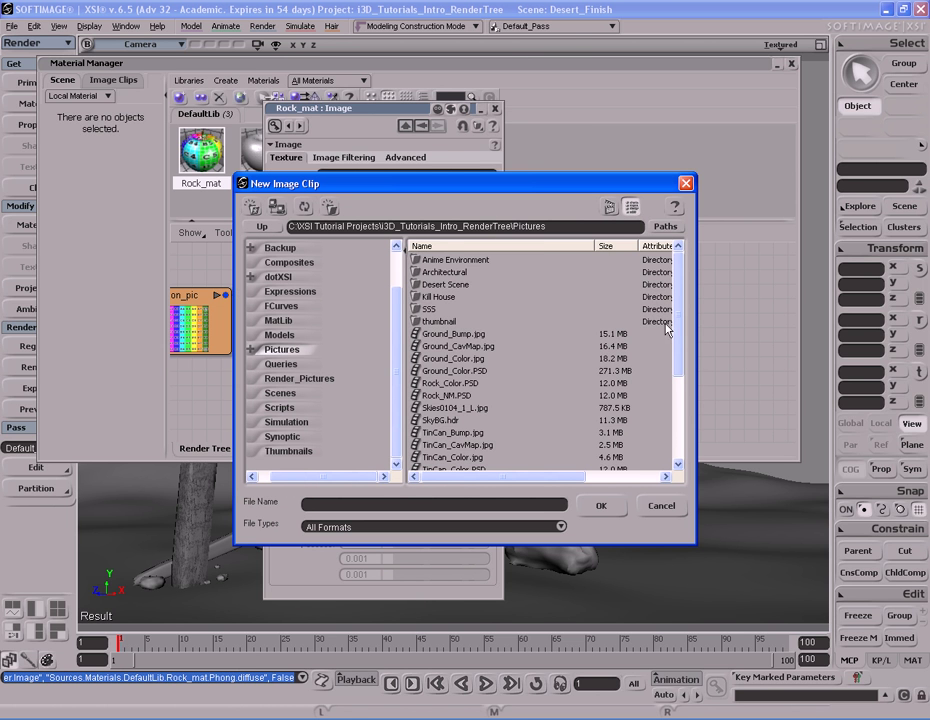
{"action": "left_click_drag", "start_coordinate": [675, 316], "coordinate": [678, 343]}
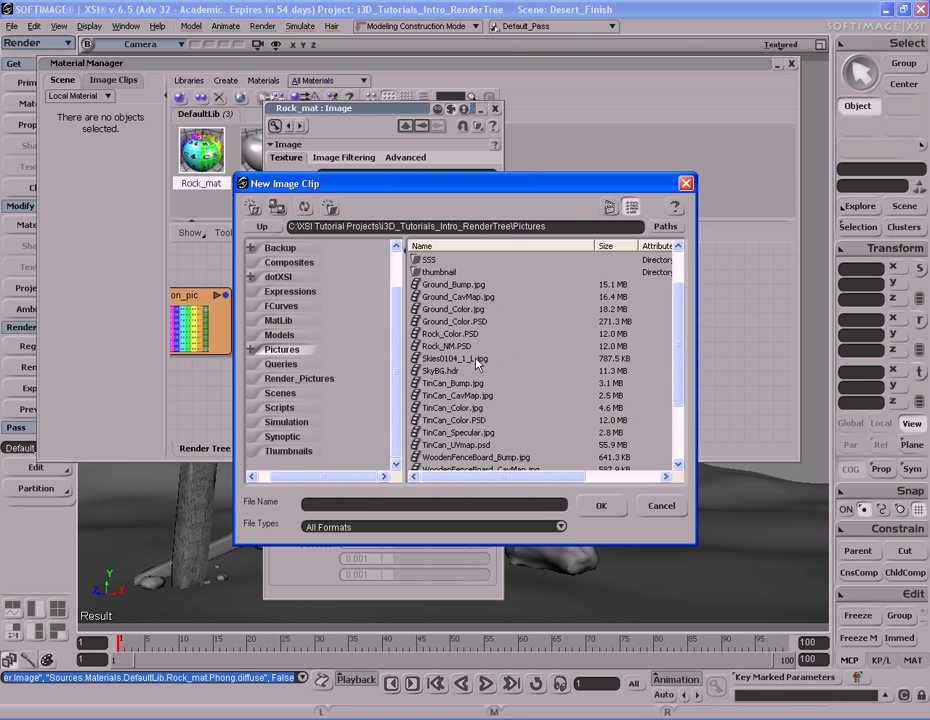
{"action": "left_click", "coordinate": [466, 334]}
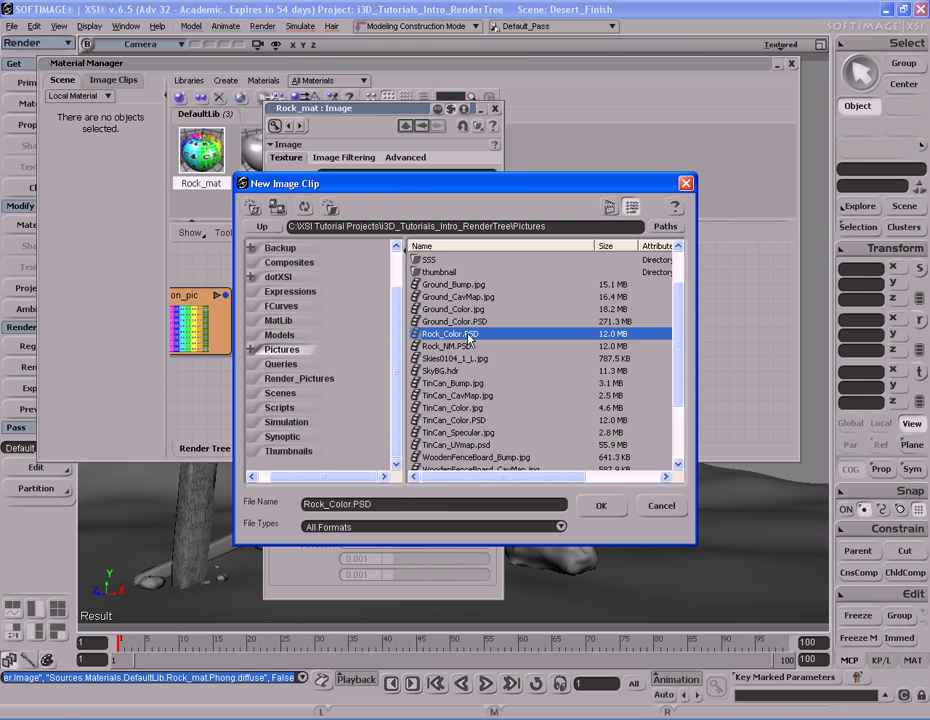
{"action": "double_click", "coordinate": [466, 336]}
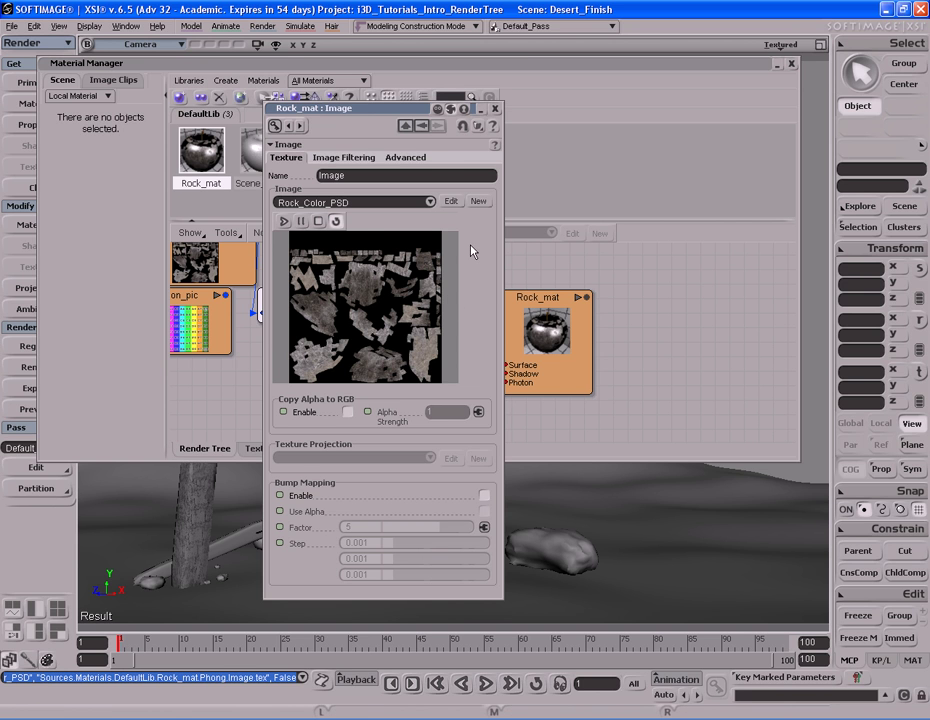
{"action": "left_click", "coordinate": [494, 108]}
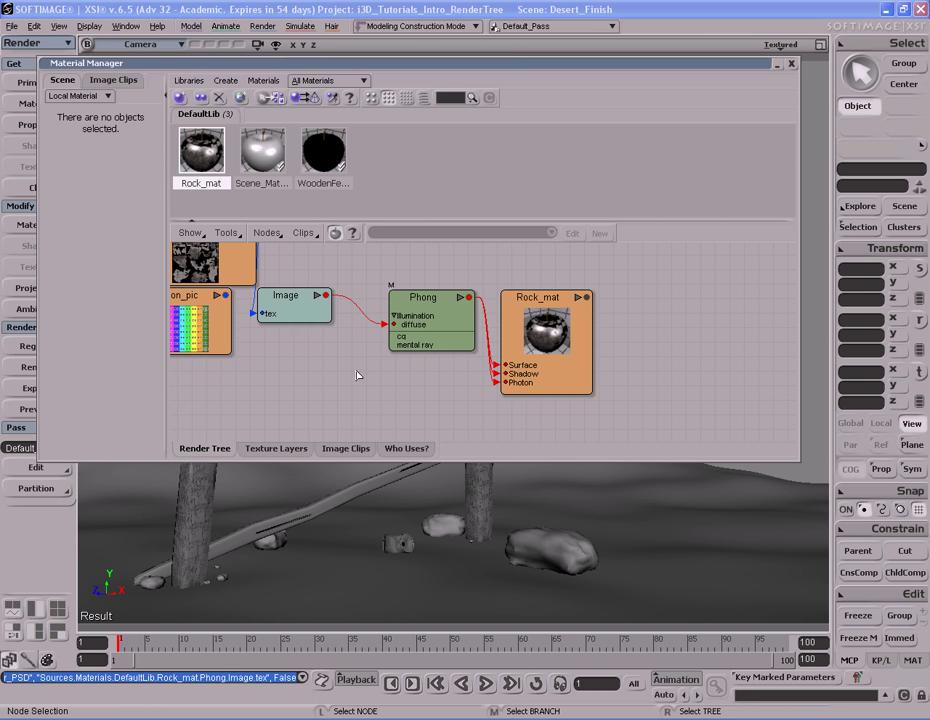
{"action": "key", "text": "a"}
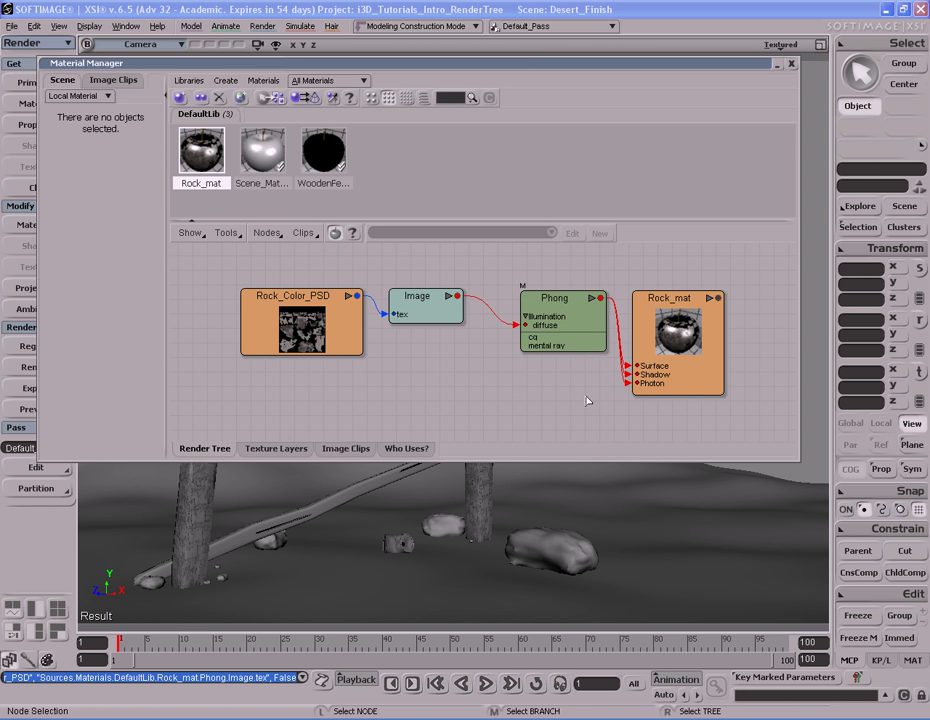
{"action": "left_click_drag", "start_coordinate": [560, 298], "coordinate": [531, 289]}
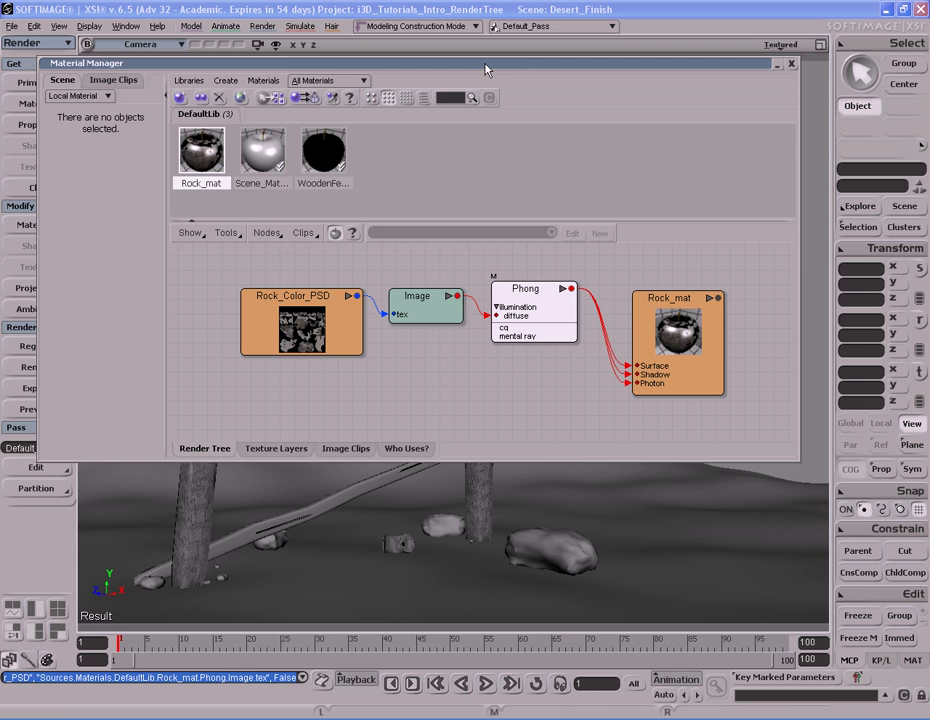
Select the objects Rock_1 through Rock_8 and assign Rock_mat to them.
{"action": "key", "text": "8"}
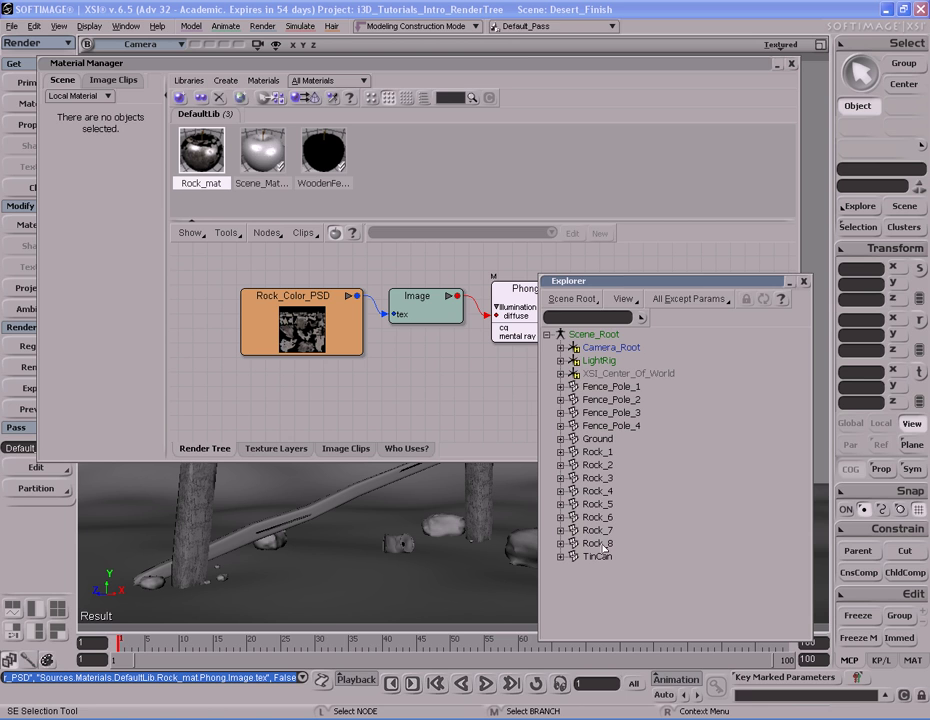
{"action": "left_click", "coordinate": [604, 456]}
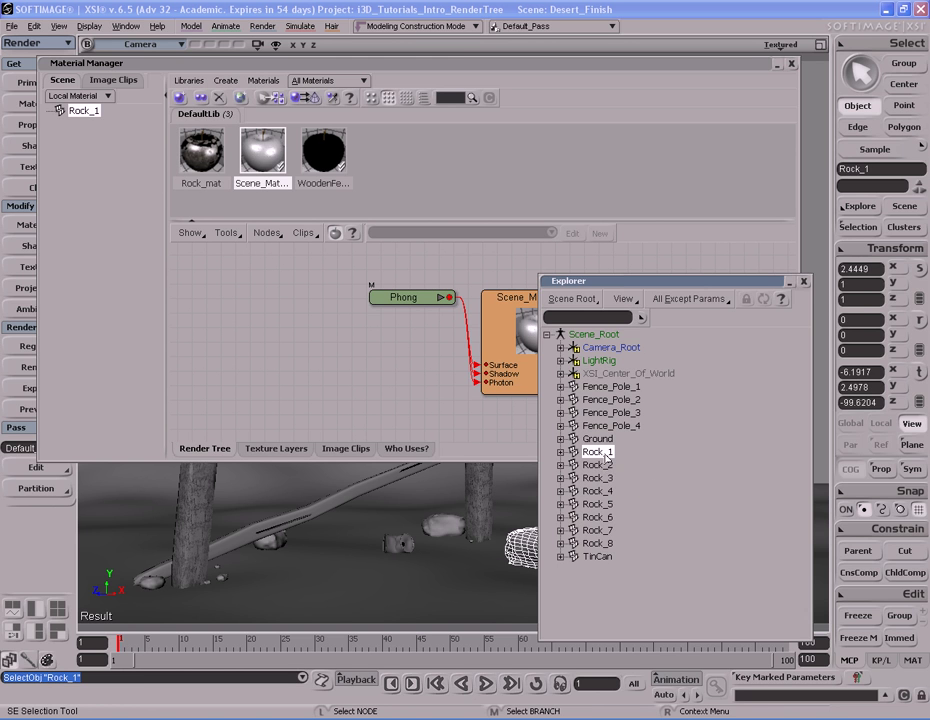
{"action": "left_click", "coordinate": [604, 543], "text": "shift"}
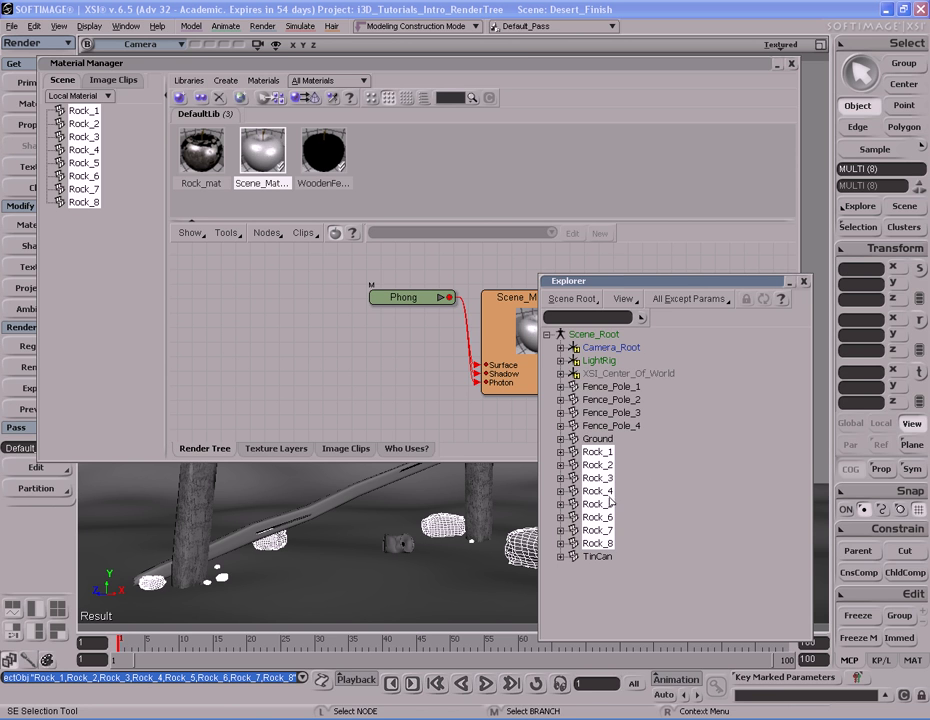
{"action": "left_click", "coordinate": [804, 284]}
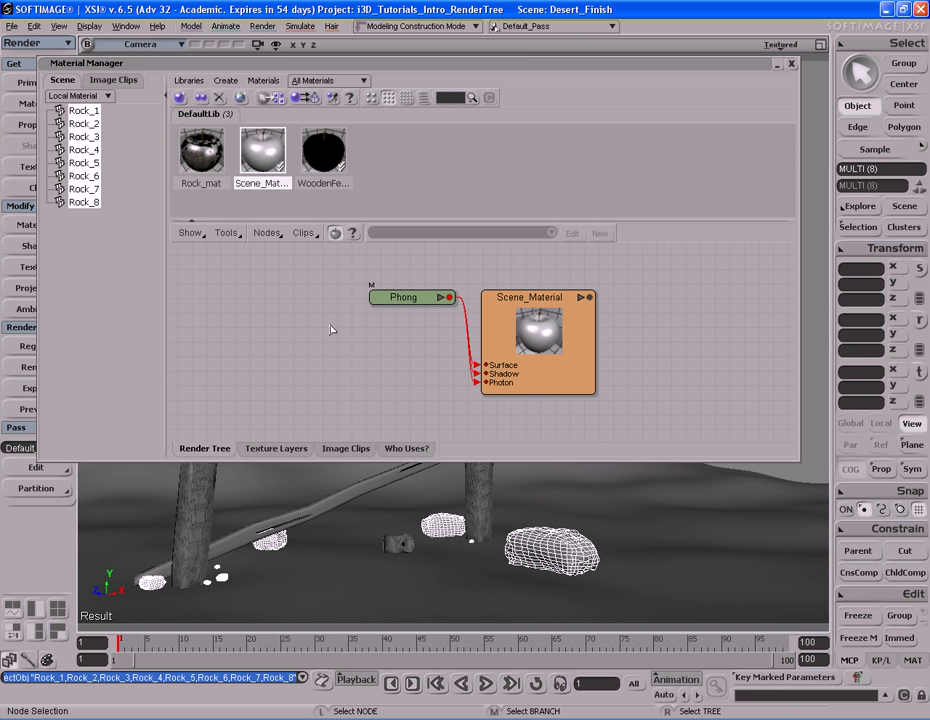
{"action": "right_click", "coordinate": [203, 156]}
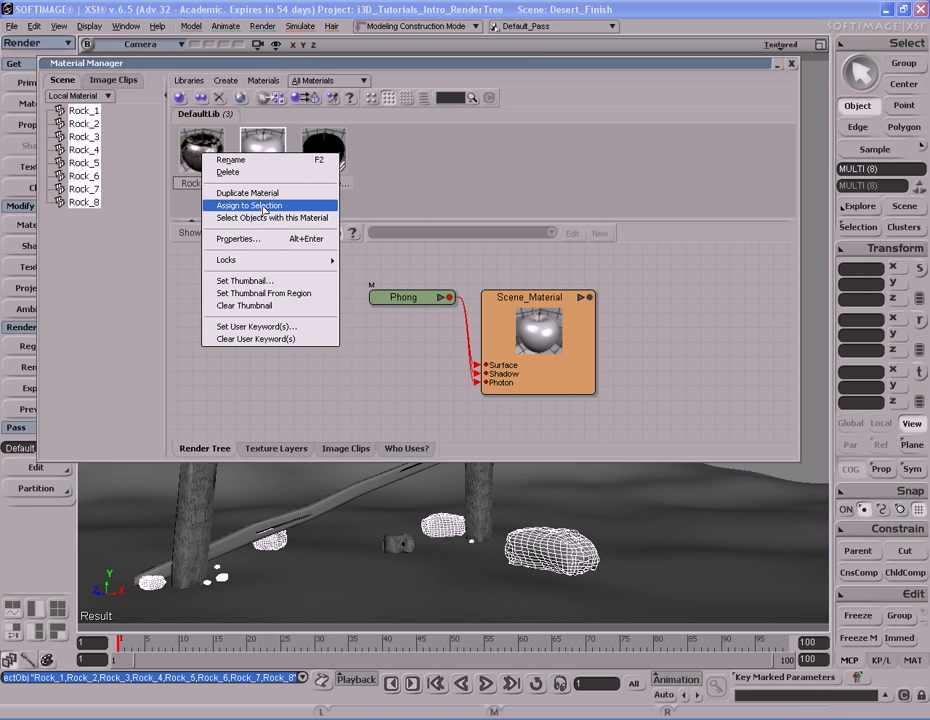
{"action": "left_click", "coordinate": [257, 206]}
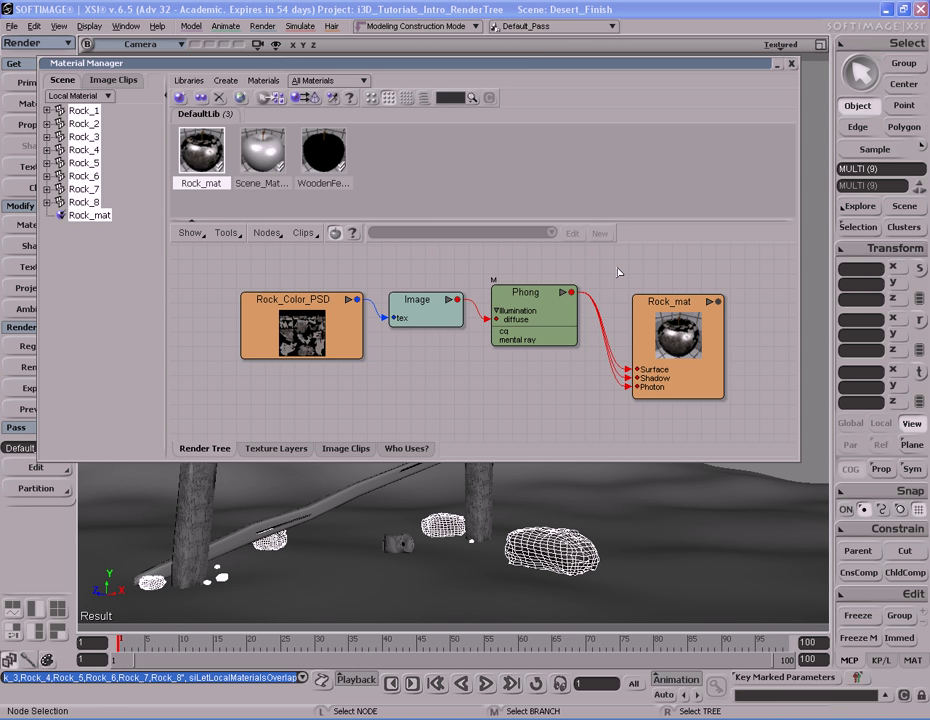
Preview the textured Rock_1 up close in a render region, with the Material Manager shrunk and moved clear of it.
{"action": "left_click", "coordinate": [555, 550]}
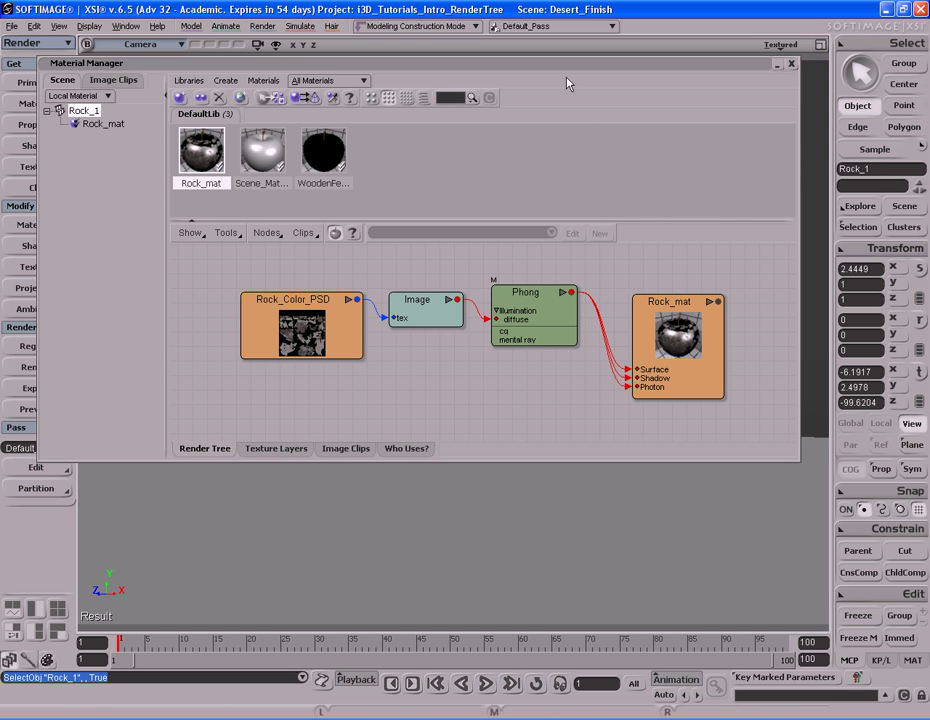
{"action": "key", "text": "s"}
{"action": "right_click_drag", "start_coordinate": [585, 576], "coordinate": [552, 554]}
{"action": "left_click_drag", "start_coordinate": [552, 461], "coordinate": [550, 370]}
{"action": "left_click_drag", "start_coordinate": [523, 65], "coordinate": [487, 14]}
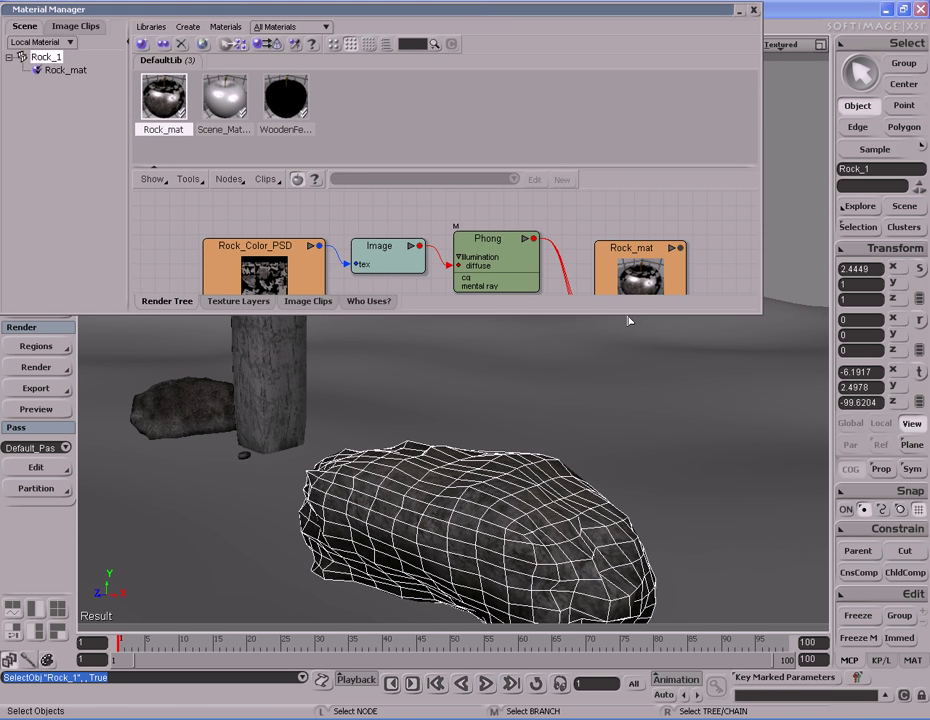
{"action": "left_click_drag", "start_coordinate": [627, 316], "coordinate": [627, 341]}
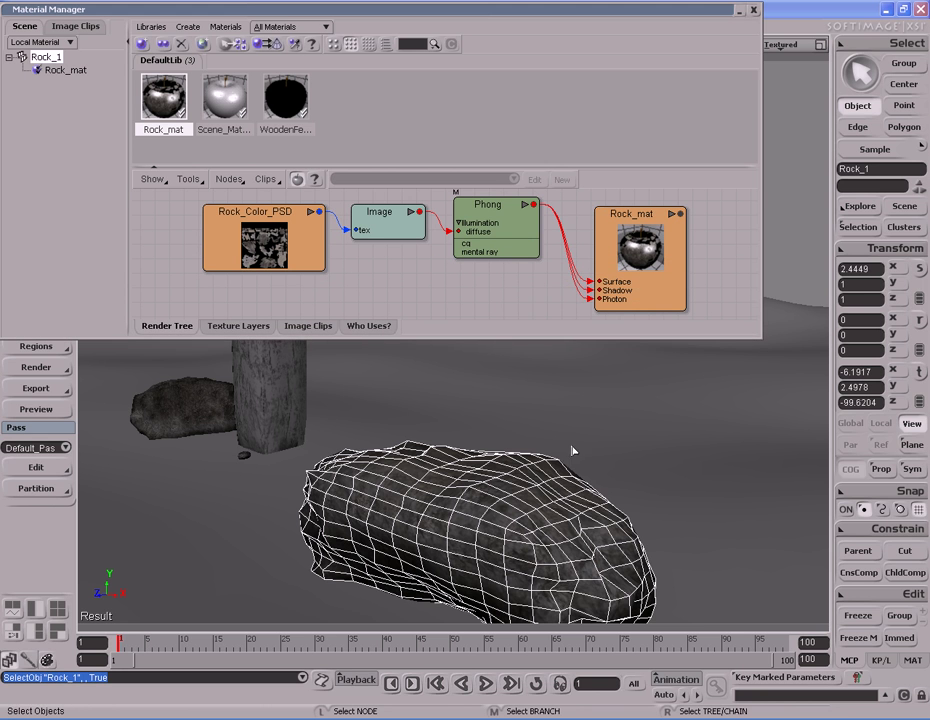
{"action": "key", "text": "s"}
{"action": "right_click_drag", "start_coordinate": [527, 497], "coordinate": [357, 440]}
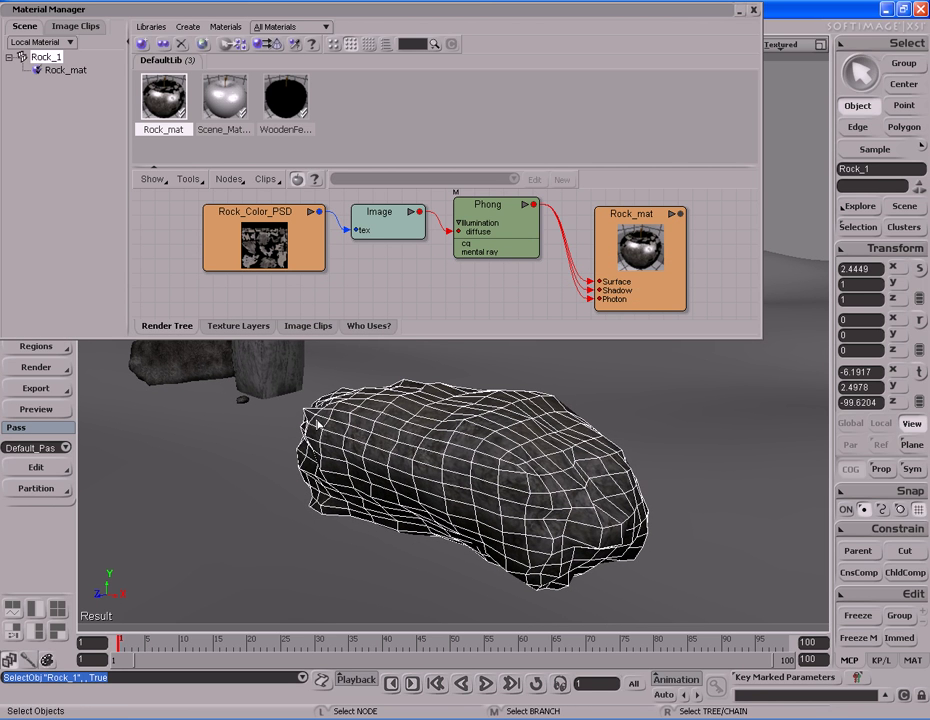
{"action": "left_click_drag", "start_coordinate": [269, 372], "coordinate": [663, 610]}
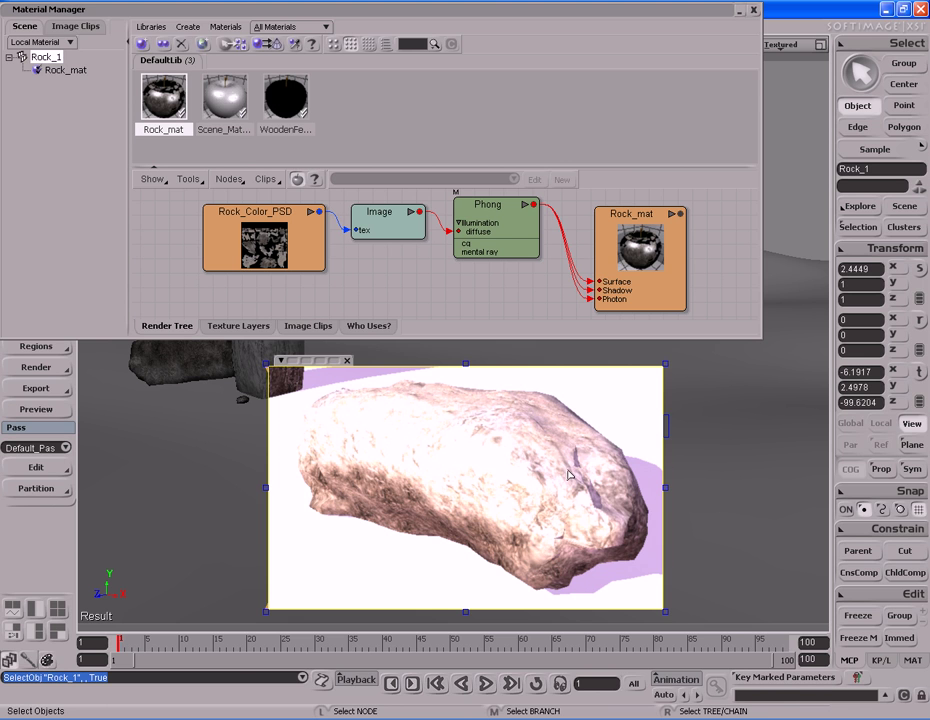
Disable the specular component of Rock_mat's Phong shader and turn off the render region.
{"action": "double_click", "coordinate": [511, 232]}
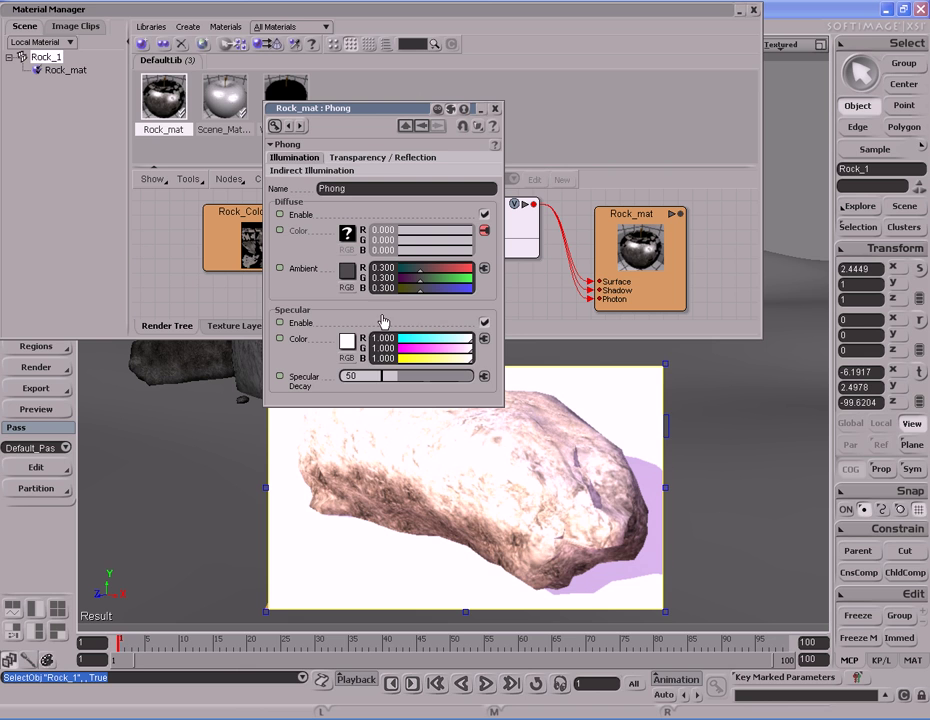
{"action": "left_click", "coordinate": [485, 324]}
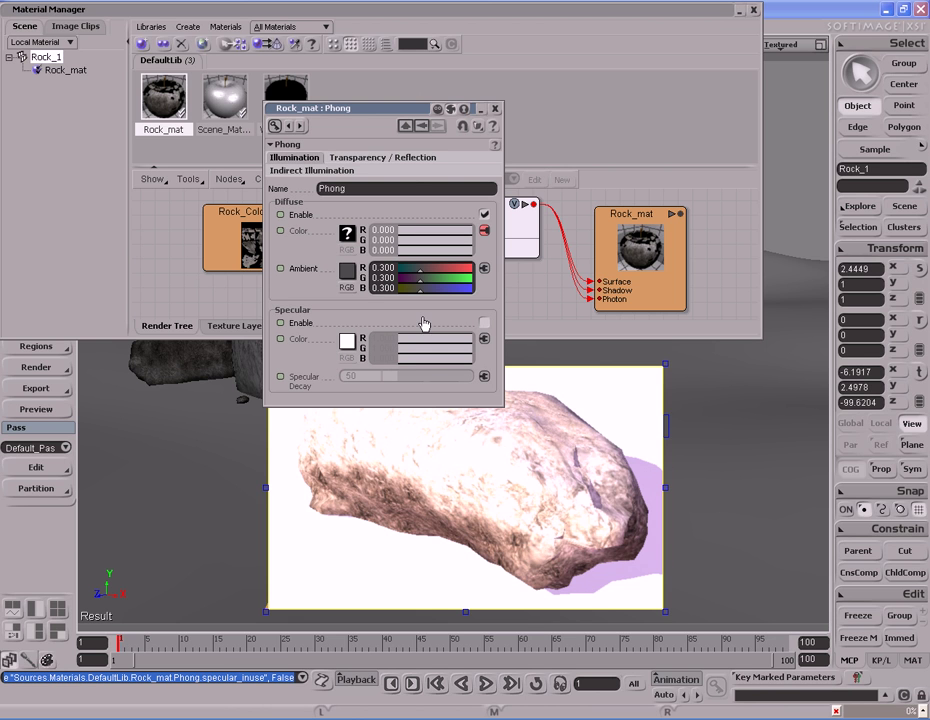
{"action": "left_click", "coordinate": [553, 302]}
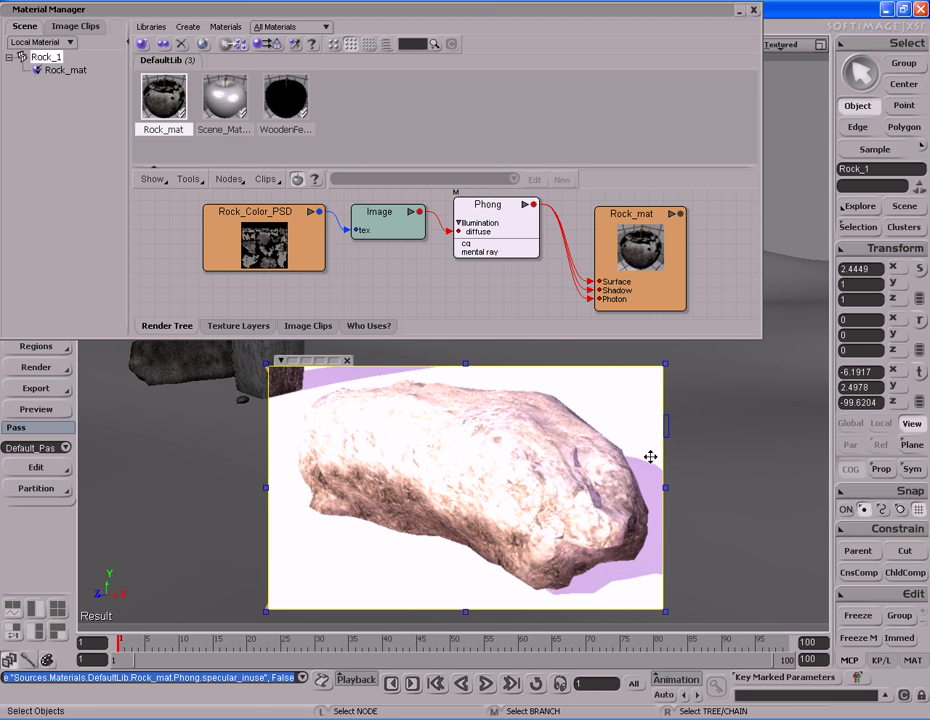
{"action": "key", "text": "q"}
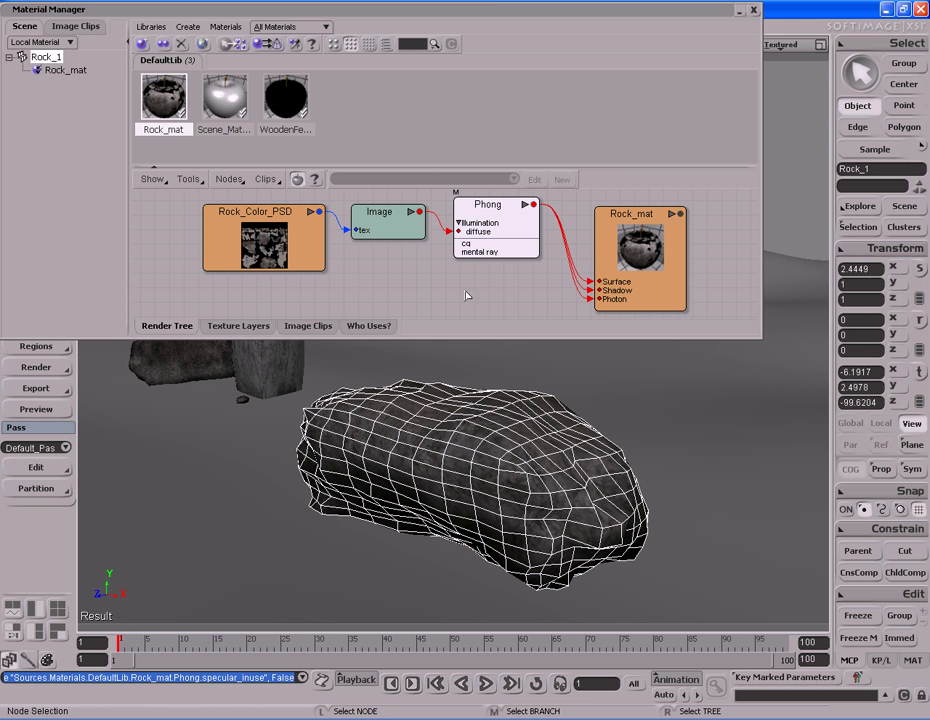
{"action": "left_click", "coordinate": [505, 293]}
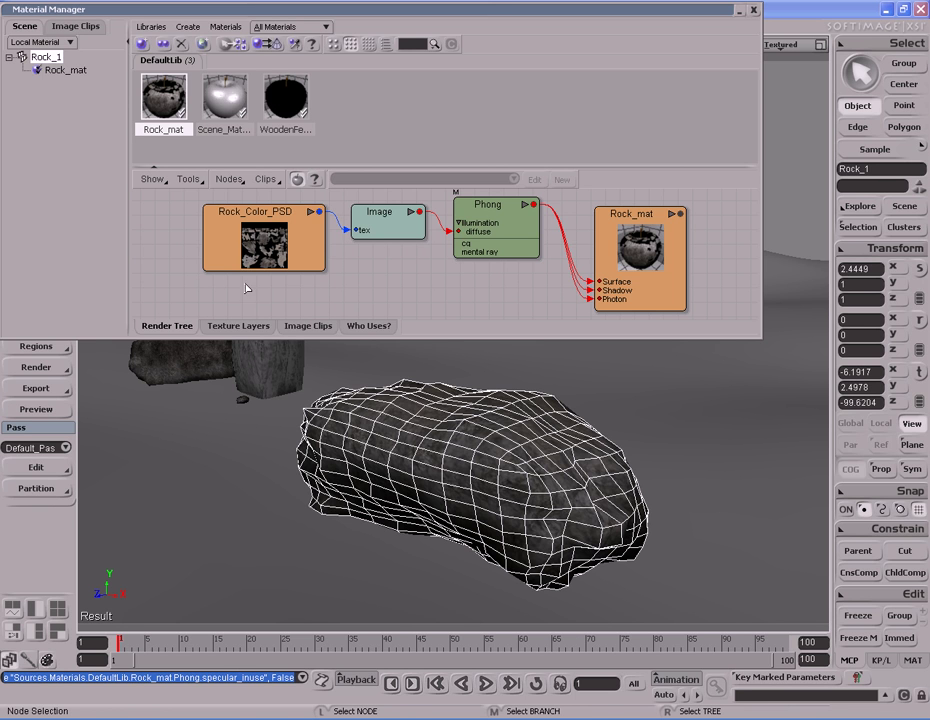
Add an Ambient Occlusion node below the Phong node and shift the existing shader nodes away from Rock_mat to make room.
{"action": "left_click", "coordinate": [228, 180]}
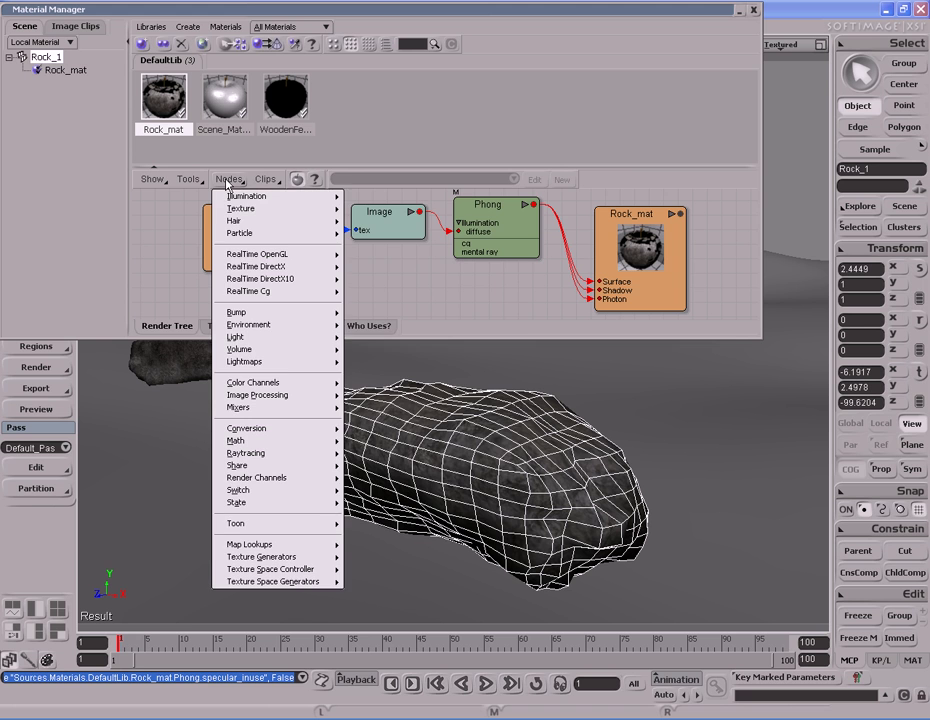
{"action": "mouse_move", "coordinate": [240, 196]}
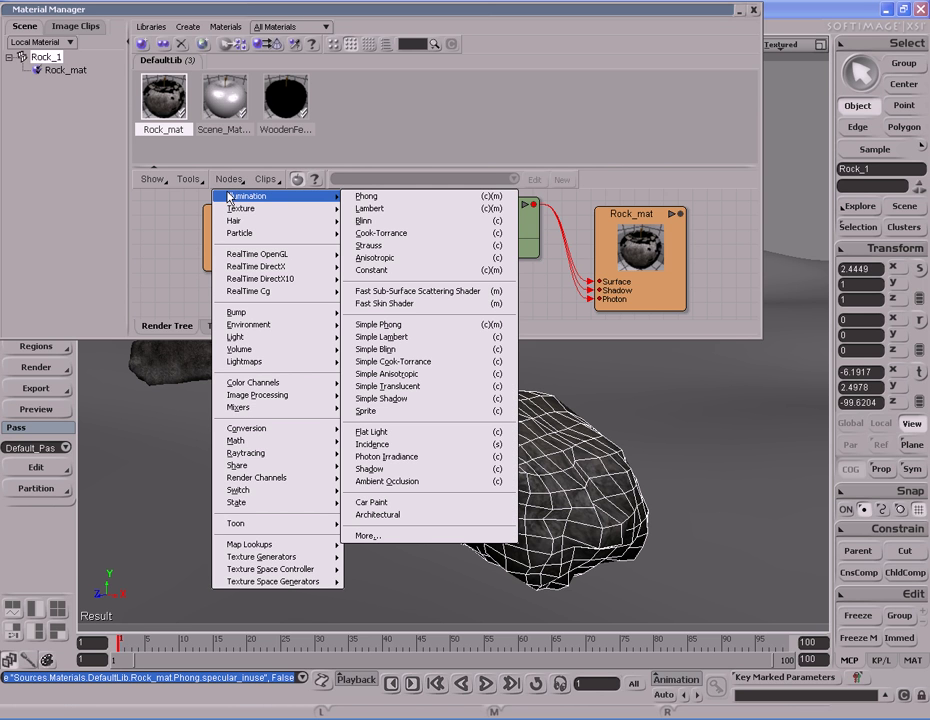
{"action": "left_click", "coordinate": [405, 482]}
{"action": "left_click_drag", "start_coordinate": [428, 210], "coordinate": [384, 302]}
{"action": "middle_click_drag", "start_coordinate": [524, 235], "coordinate": [413, 240]}
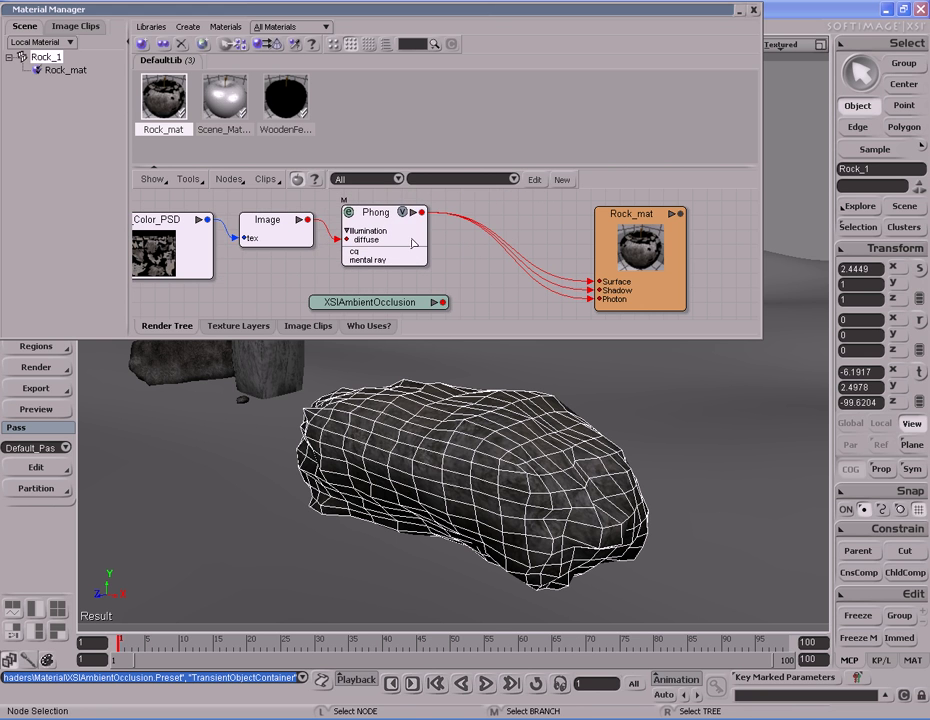
Add a Mix 2 Colors node and place it between the Phong and Rock_mat nodes.
{"action": "left_click", "coordinate": [230, 179]}
{"action": "mouse_move", "coordinate": [250, 262]}
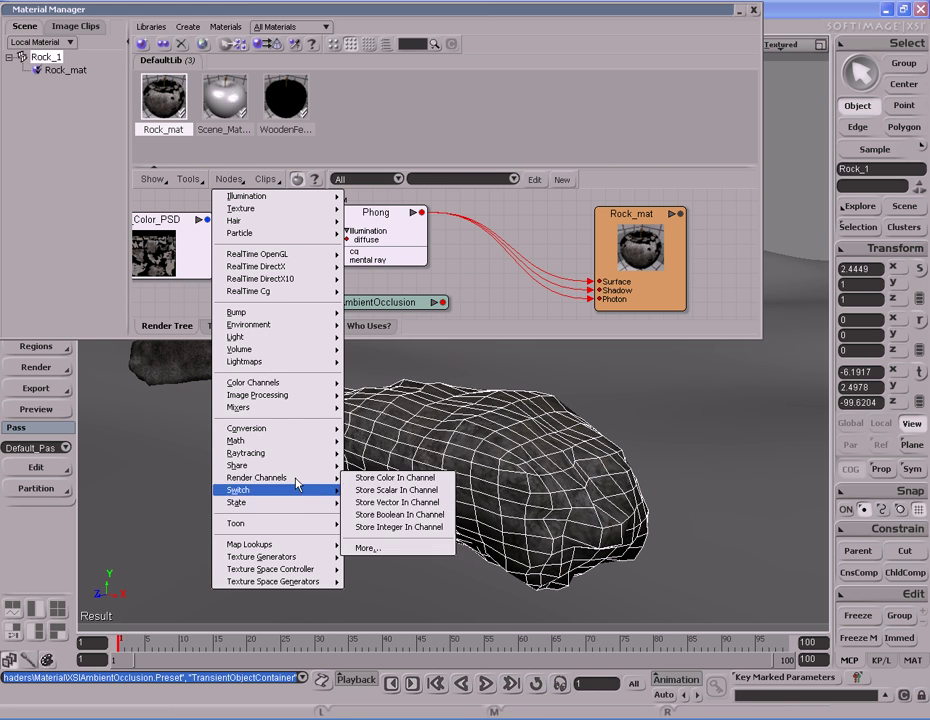
{"action": "mouse_move", "coordinate": [293, 432]}
{"action": "mouse_move", "coordinate": [294, 409]}
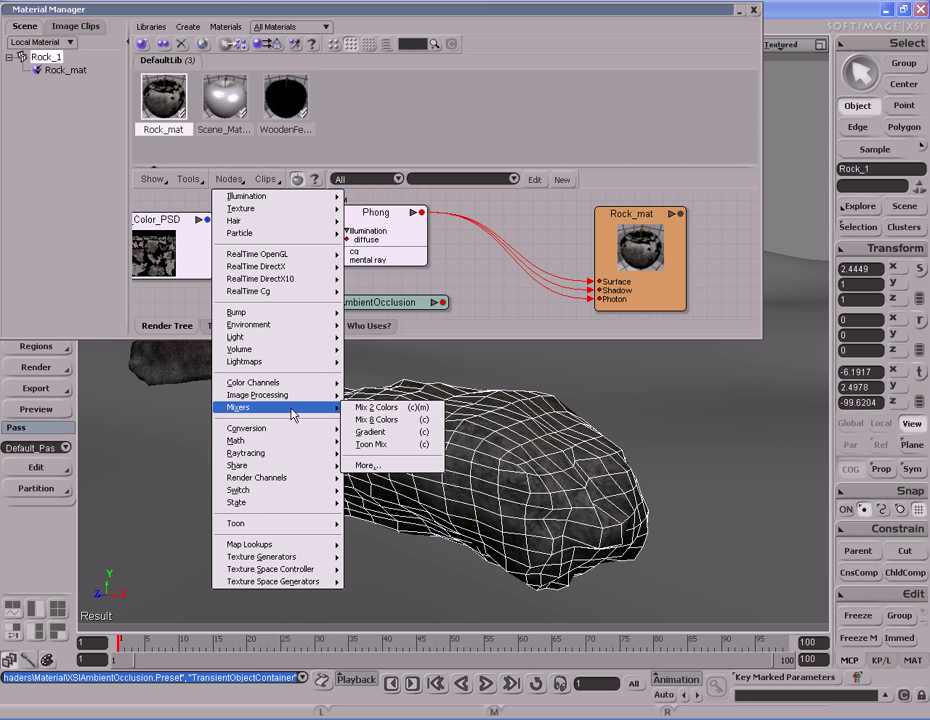
{"action": "left_click", "coordinate": [400, 411]}
{"action": "left_click_drag", "start_coordinate": [400, 214], "coordinate": [518, 229]}
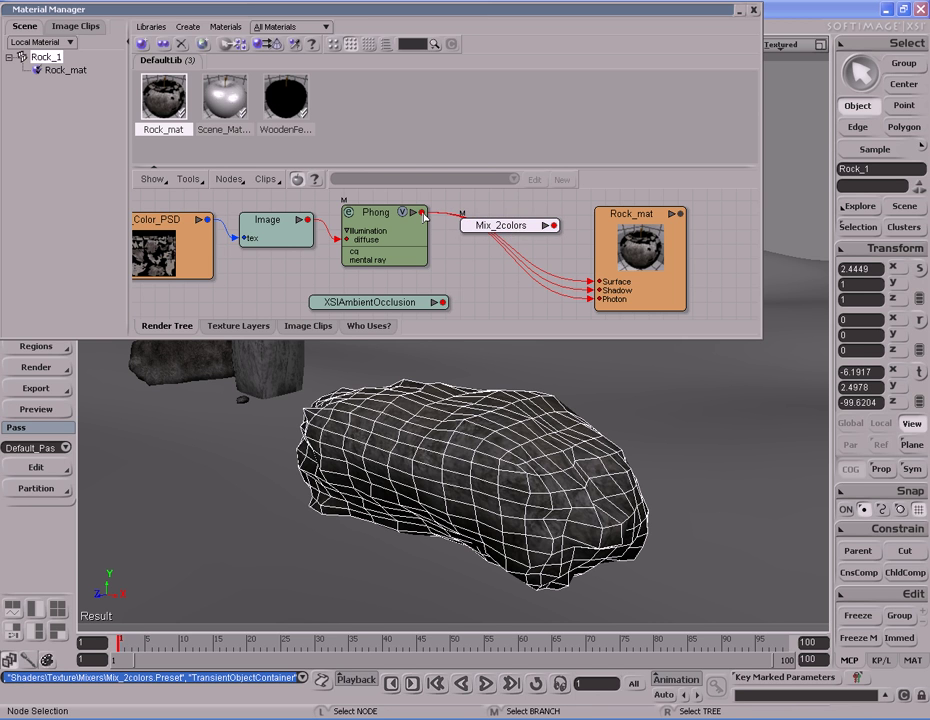
Connect Phong to the base_color port and XSIAmbientOcclusion to the color1 port of Mix_2colors, and space the nodes out.
{"action": "left_click_drag", "start_coordinate": [424, 215], "coordinate": [490, 224]}
{"action": "left_click", "coordinate": [518, 201]}
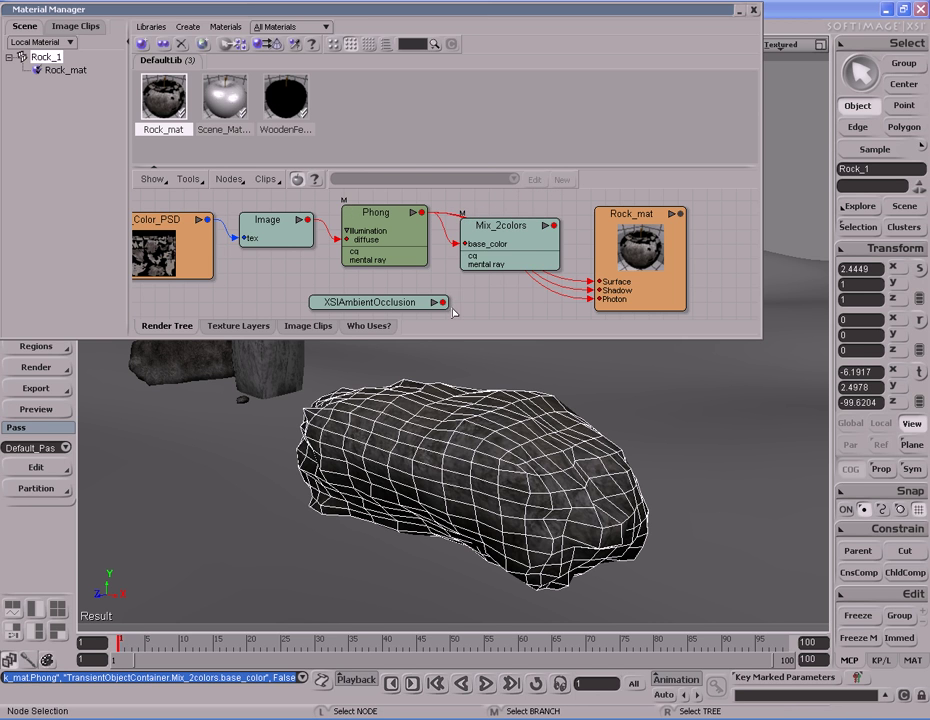
{"action": "left_click_drag", "start_coordinate": [443, 302], "coordinate": [530, 245]}
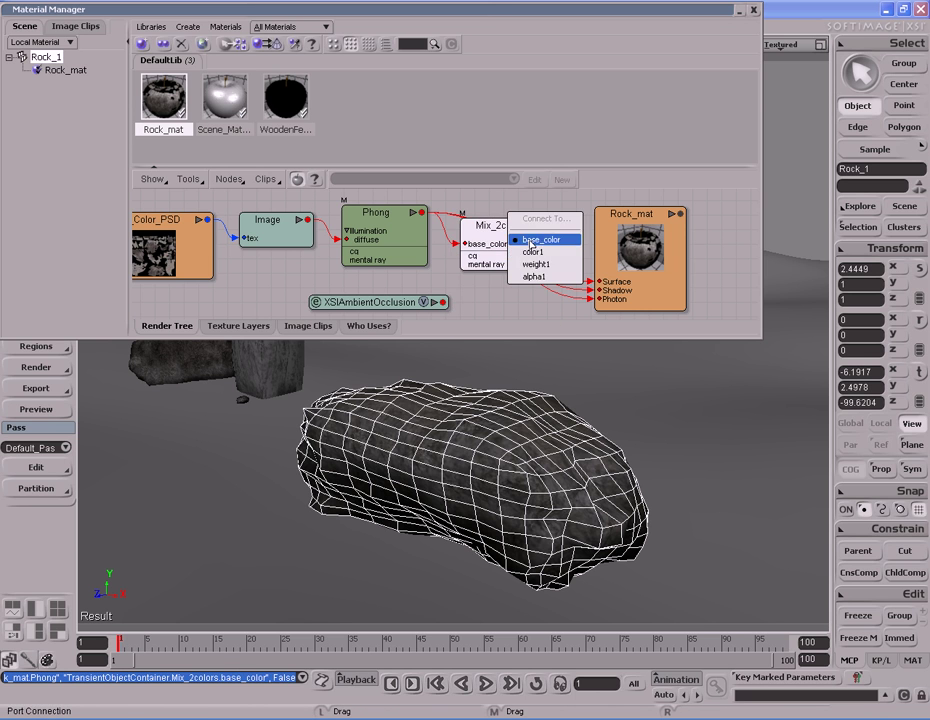
{"action": "left_click", "coordinate": [533, 252]}
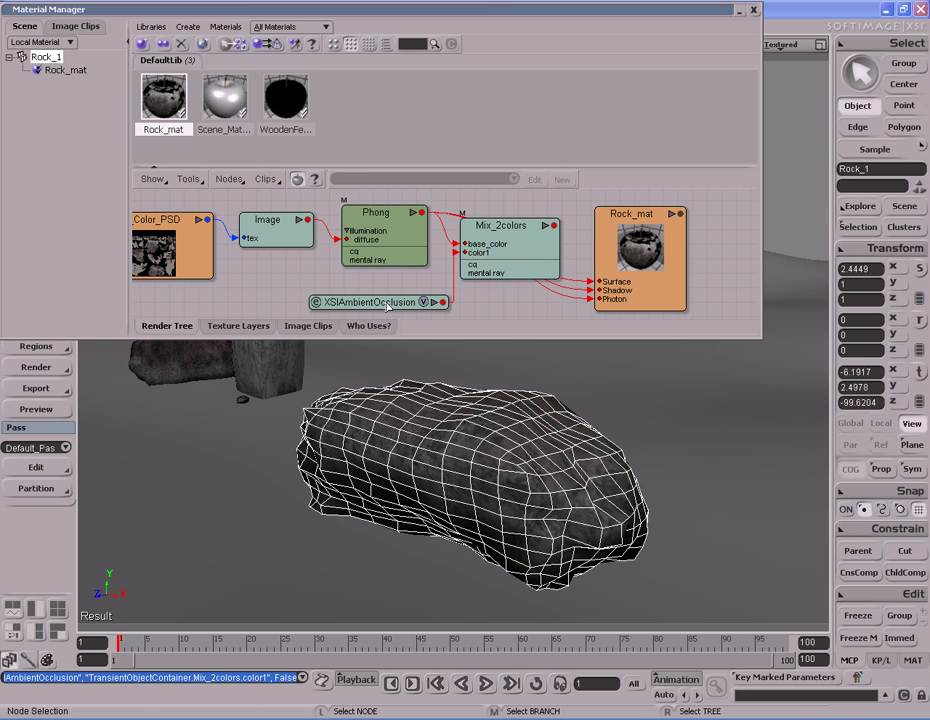
{"action": "left_click_drag", "start_coordinate": [386, 305], "coordinate": [325, 309]}
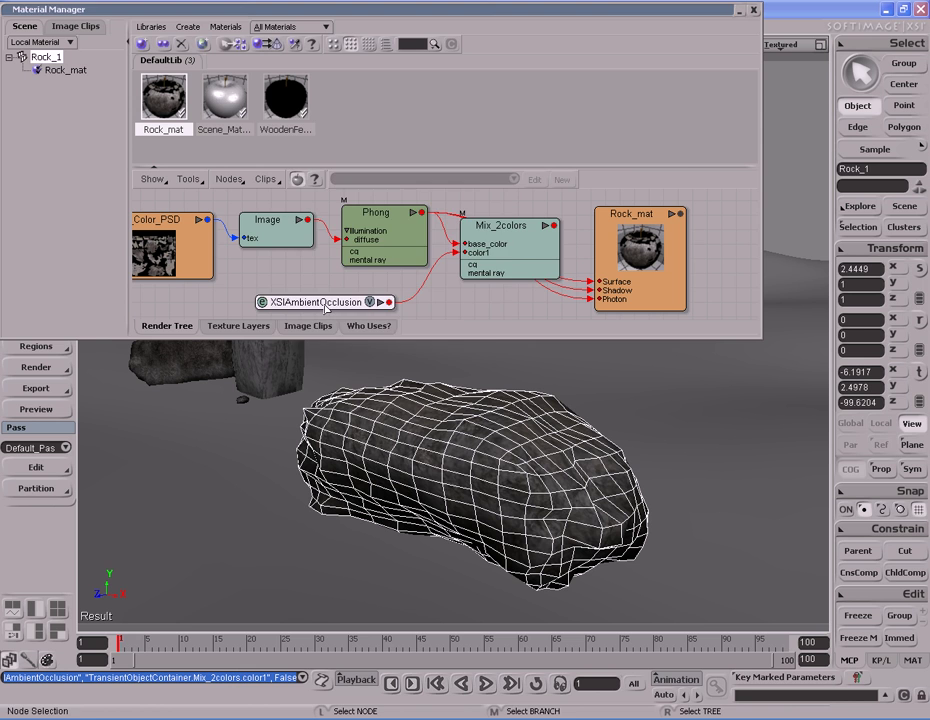
{"action": "double_click", "coordinate": [325, 305]}
{"action": "left_click", "coordinate": [495, 109]}
Set the Mix_2colors layer weight to white (RGB 1.000) and its mode to Hide/Reveal(Multiply).
{"action": "double_click", "coordinate": [520, 256]}
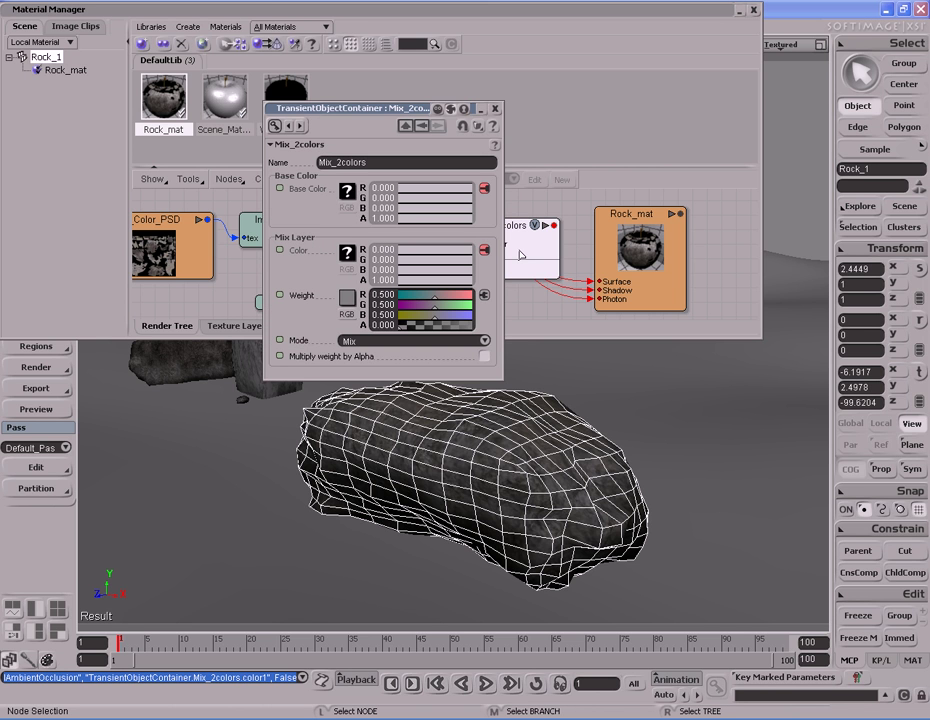
{"action": "left_click_drag", "start_coordinate": [409, 113], "coordinate": [336, 134]}
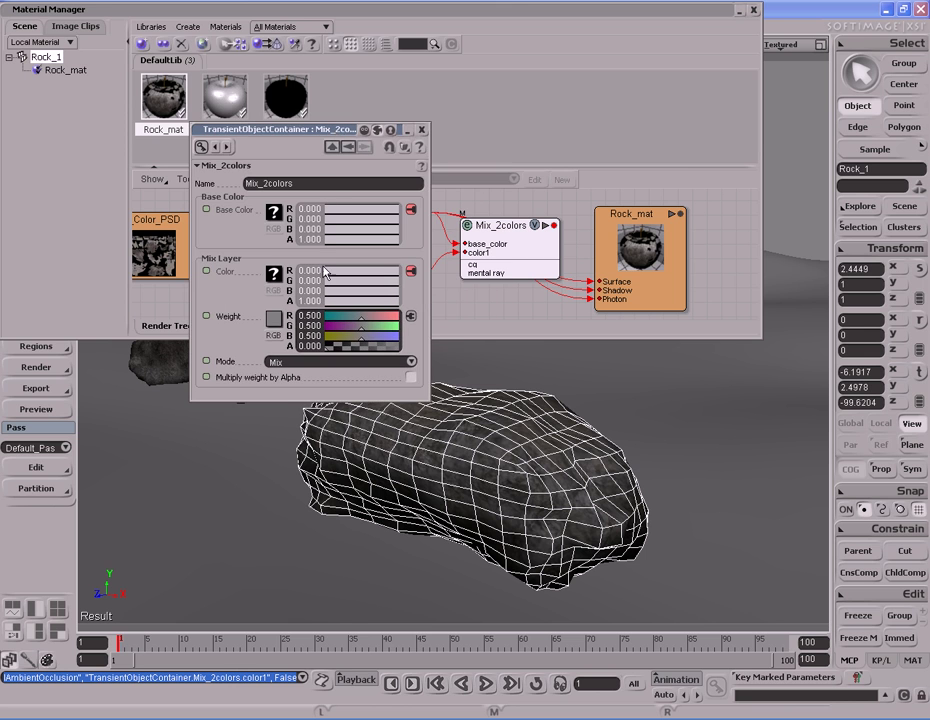
{"action": "left_click", "coordinate": [273, 318]}
{"action": "left_click", "coordinate": [370, 345]}
{"action": "left_click", "coordinate": [369, 339]}
{"action": "left_click", "coordinate": [357, 501]}
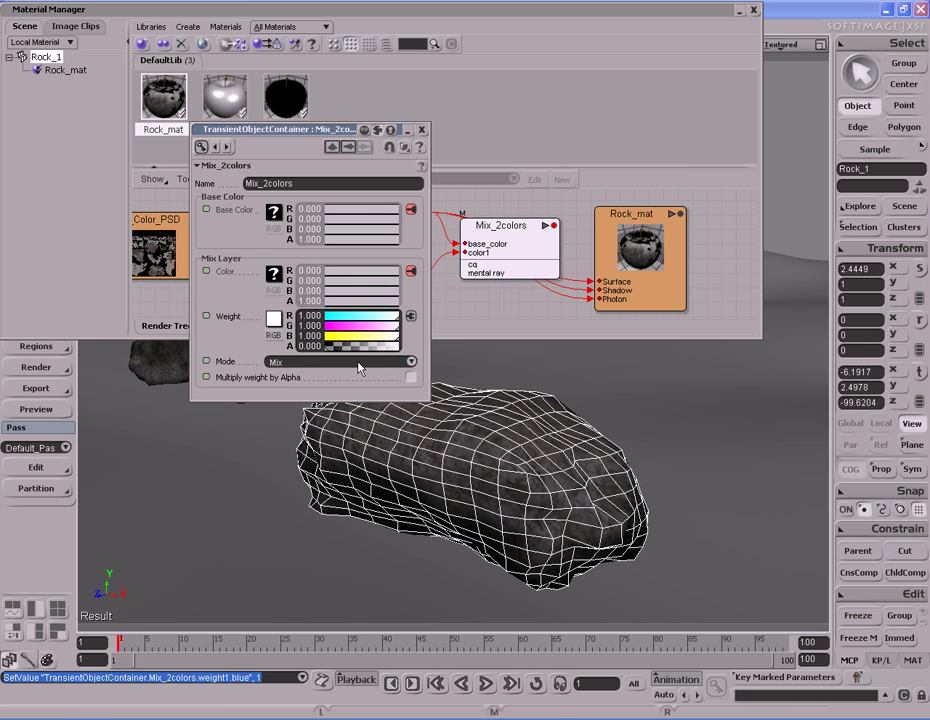
{"action": "left_click", "coordinate": [355, 367]}
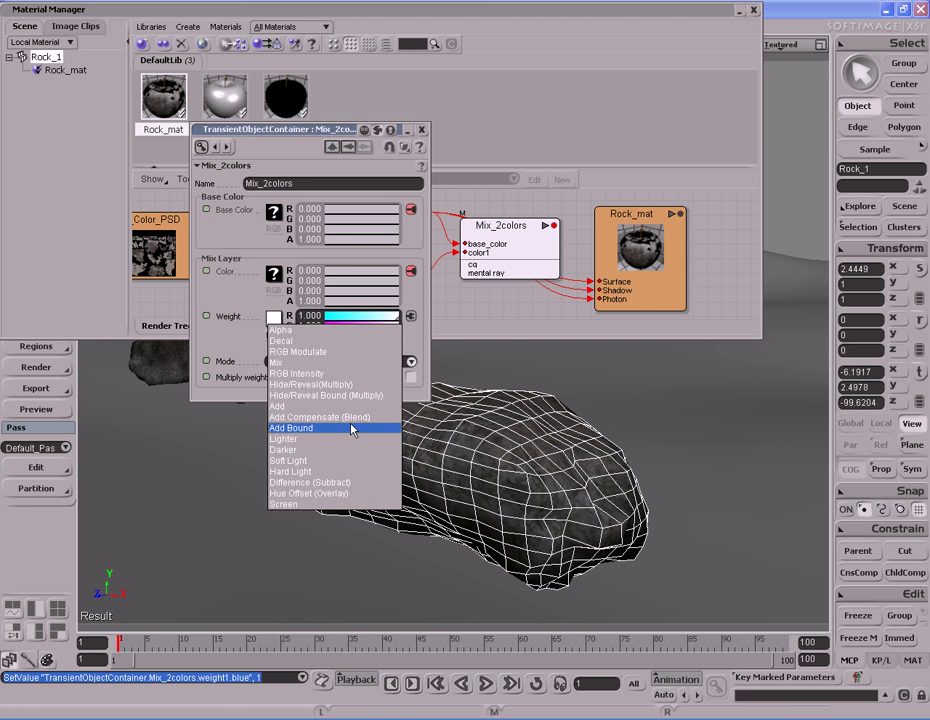
{"action": "left_click", "coordinate": [351, 385]}
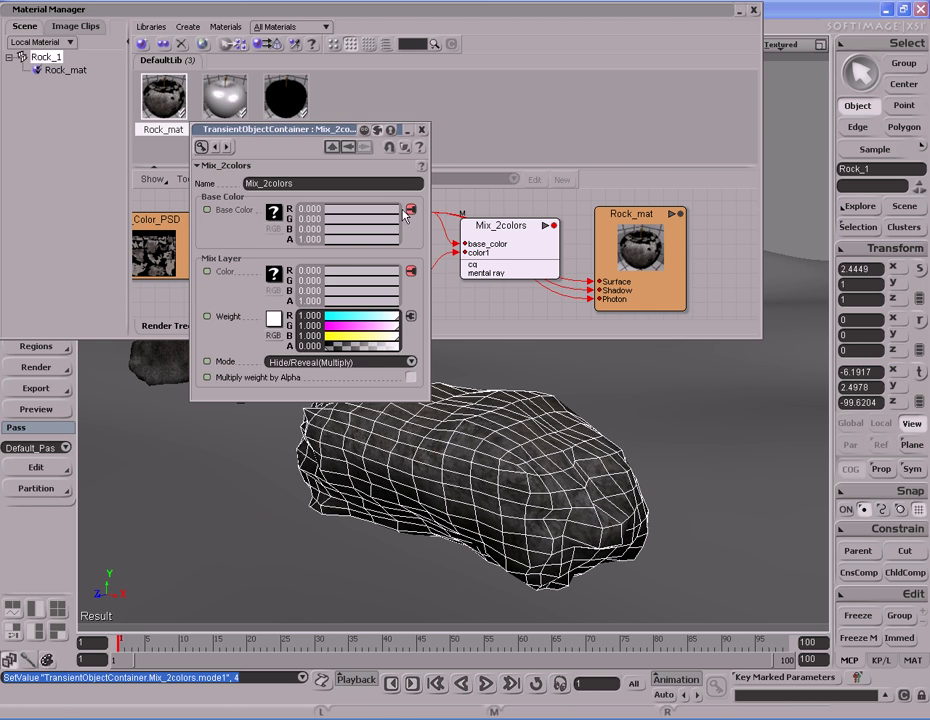
{"action": "left_click", "coordinate": [422, 130]}
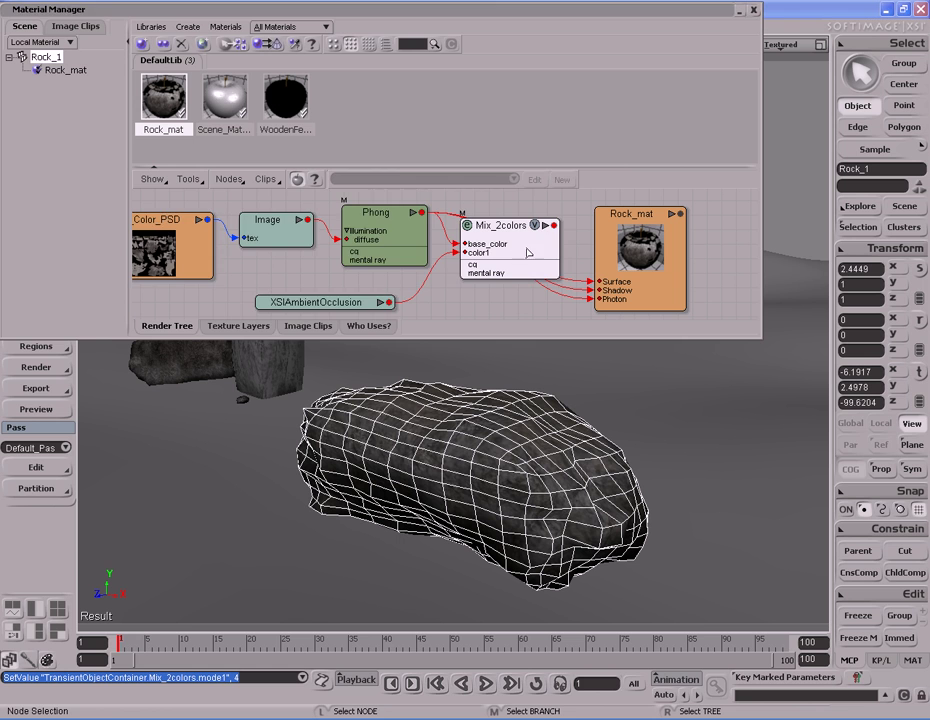
Connect the Mix_2colors output to the Surface, Shadow and Photon ports of Rock_mat.
{"action": "left_click_drag", "start_coordinate": [497, 222], "coordinate": [612, 240]}
{"action": "left_click", "coordinate": [638, 229]}
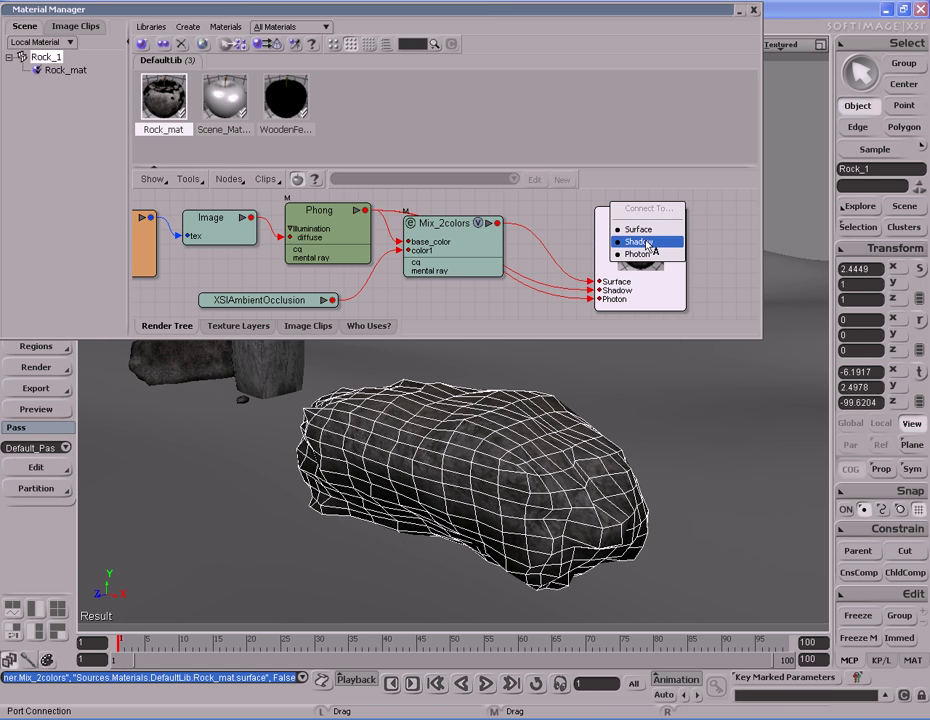
{"action": "left_click", "coordinate": [638, 241]}
{"action": "left_click", "coordinate": [648, 256]}
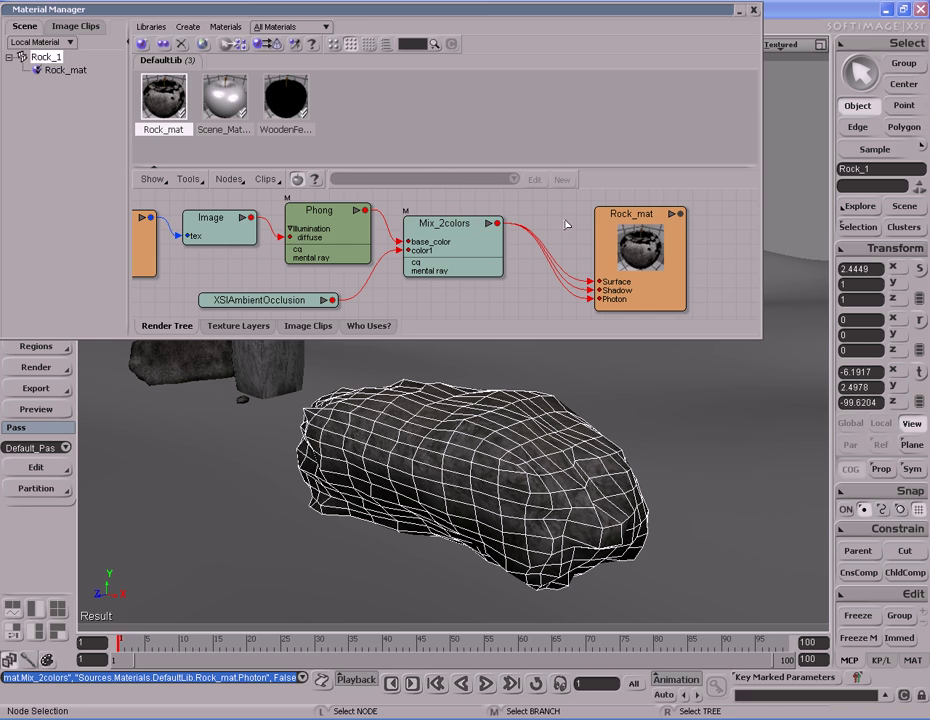
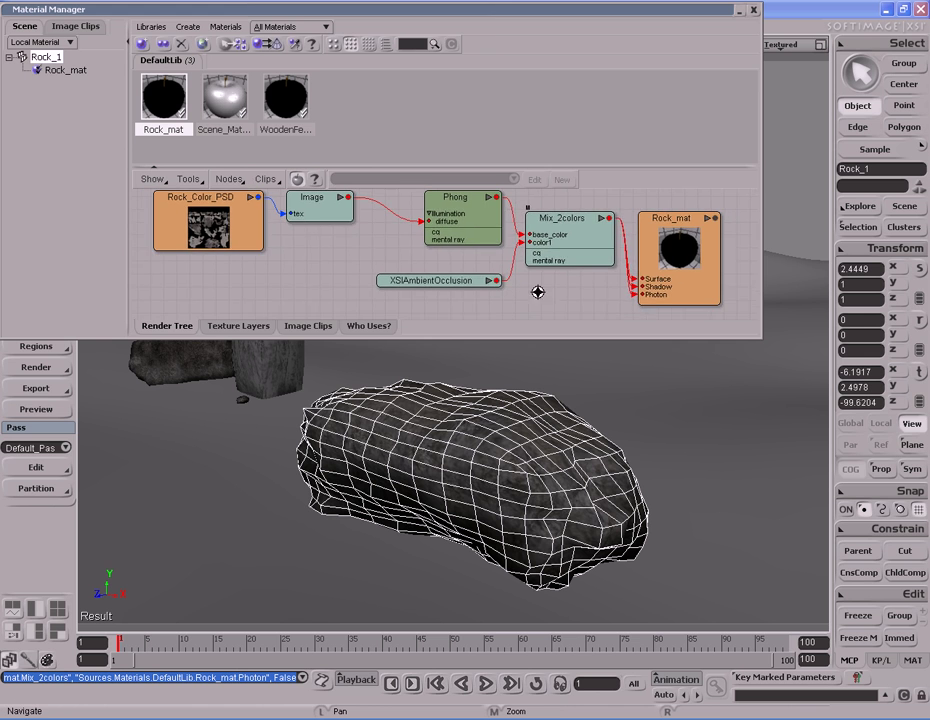
Add a Bumpmap generator node beneath the ambient occlusion node and connect it to Rock_mat's Bump Map port.
{"action": "left_click", "coordinate": [229, 179]}
{"action": "mouse_move", "coordinate": [268, 398]}
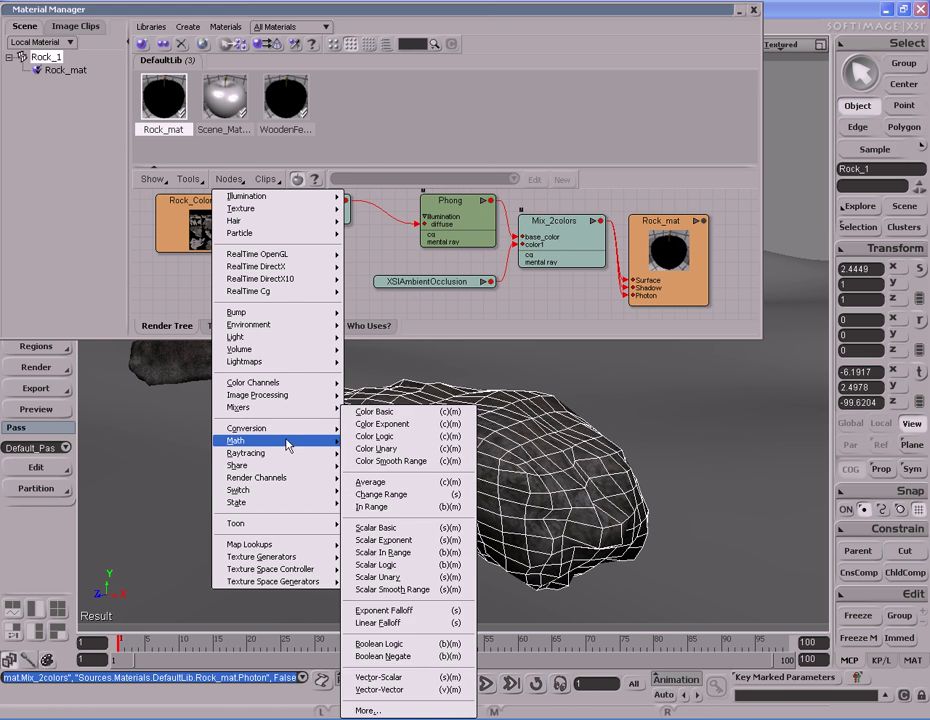
{"action": "mouse_move", "coordinate": [282, 310]}
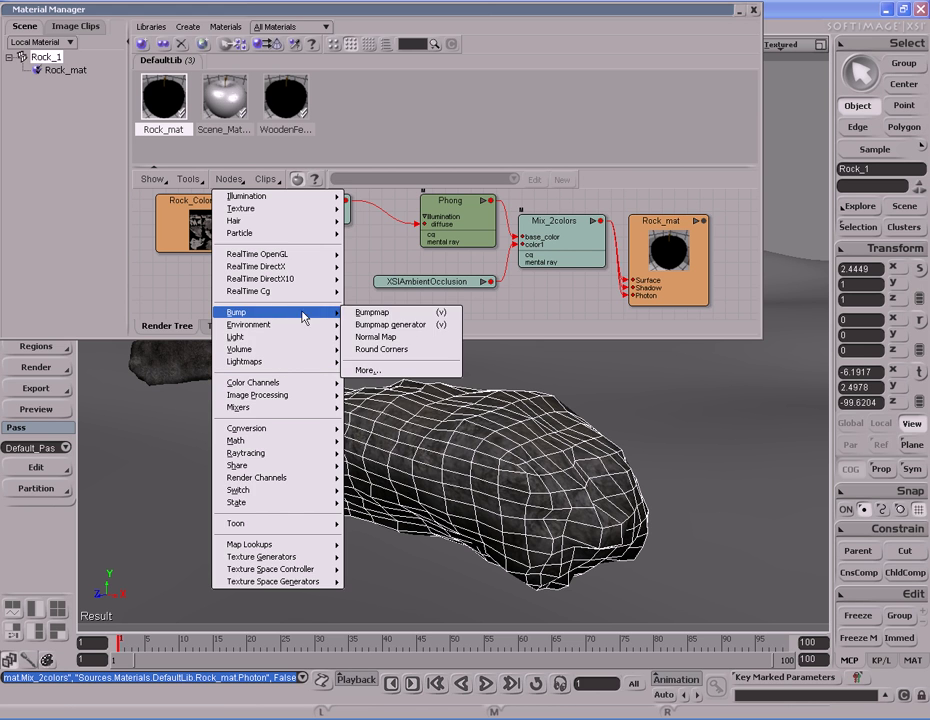
{"action": "left_click", "coordinate": [395, 325]}
{"action": "left_click_drag", "start_coordinate": [397, 224], "coordinate": [395, 305]}
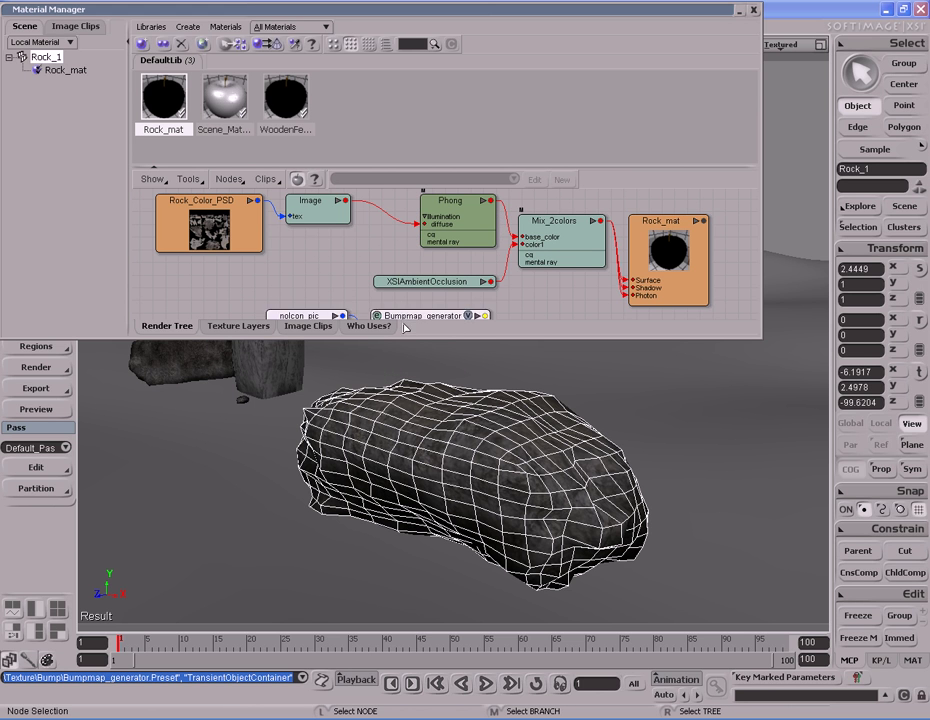
{"action": "key", "text": "a"}
{"action": "left_click_drag", "start_coordinate": [527, 277], "coordinate": [661, 281]}
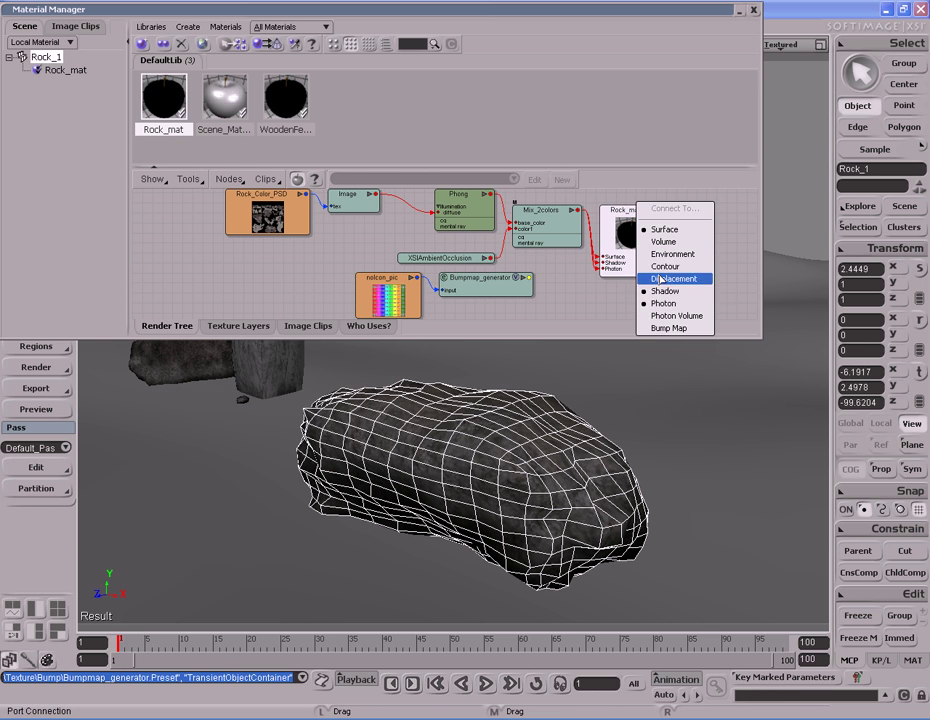
{"action": "left_click", "coordinate": [668, 328]}
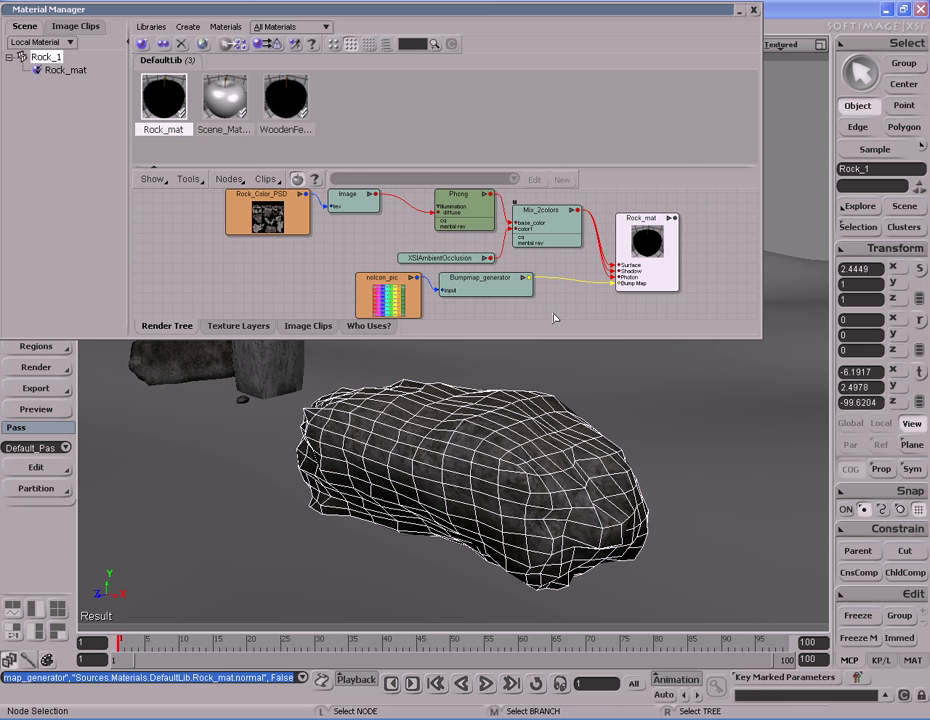
Feed the Rock_Color_PSD clip into the Bumpmap_generator's input in place of the noIcon_pic clip.
{"action": "left_click_drag", "start_coordinate": [395, 278], "coordinate": [324, 281]}
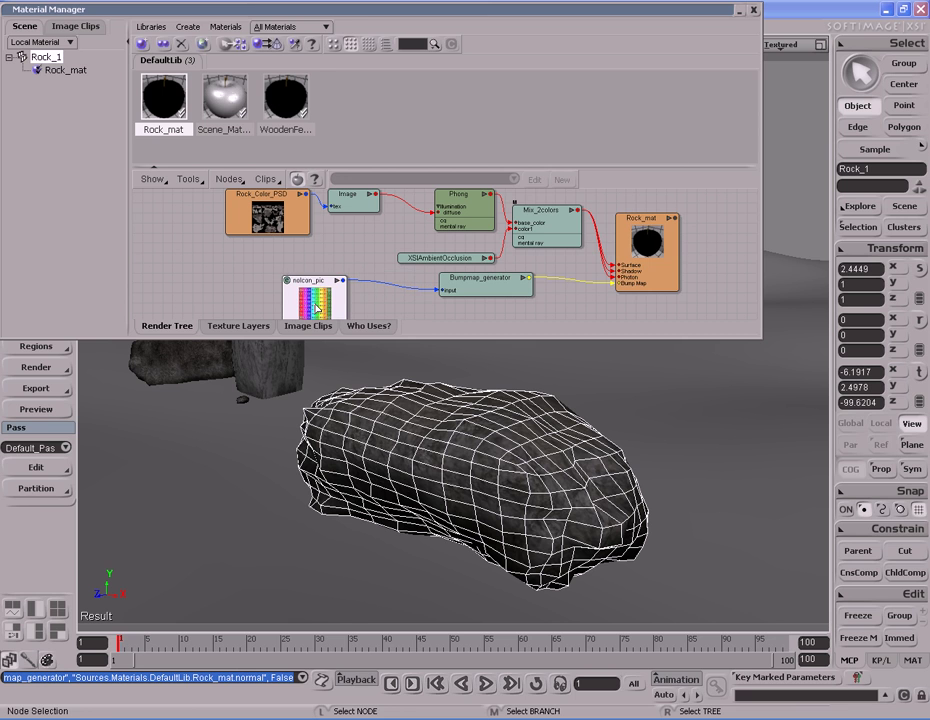
{"action": "left_click_drag", "start_coordinate": [304, 219], "coordinate": [294, 228]}
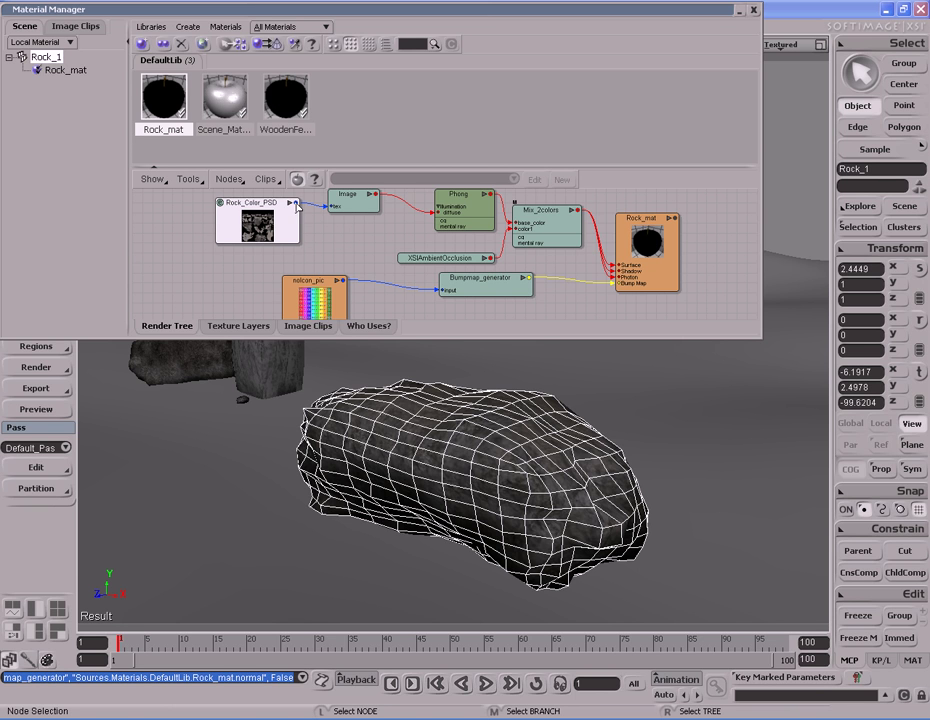
{"action": "left_click_drag", "start_coordinate": [294, 204], "coordinate": [486, 285]}
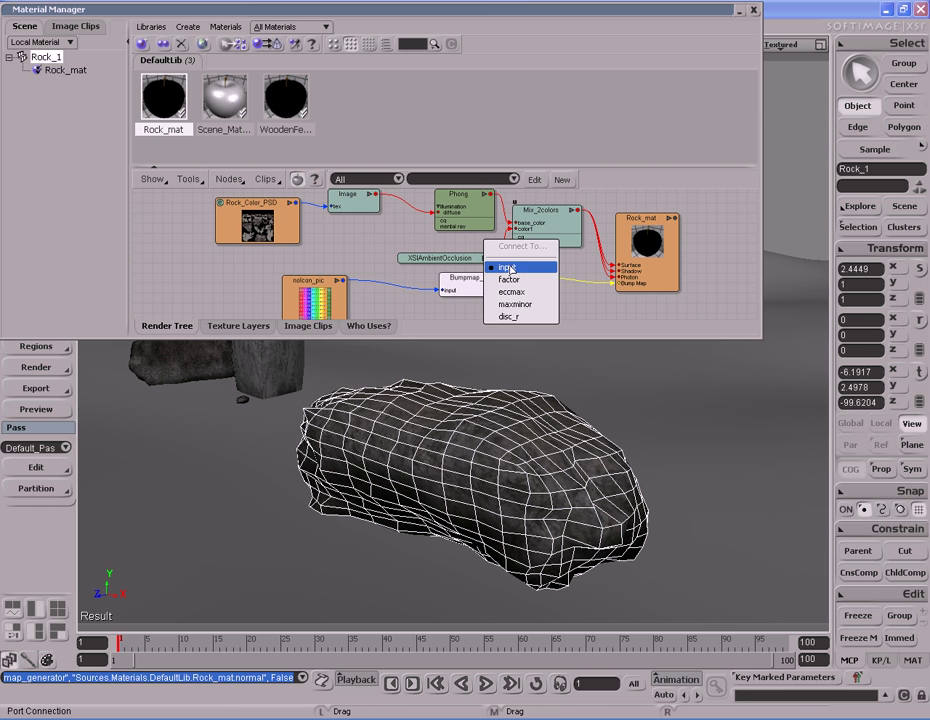
{"action": "left_click", "coordinate": [507, 268]}
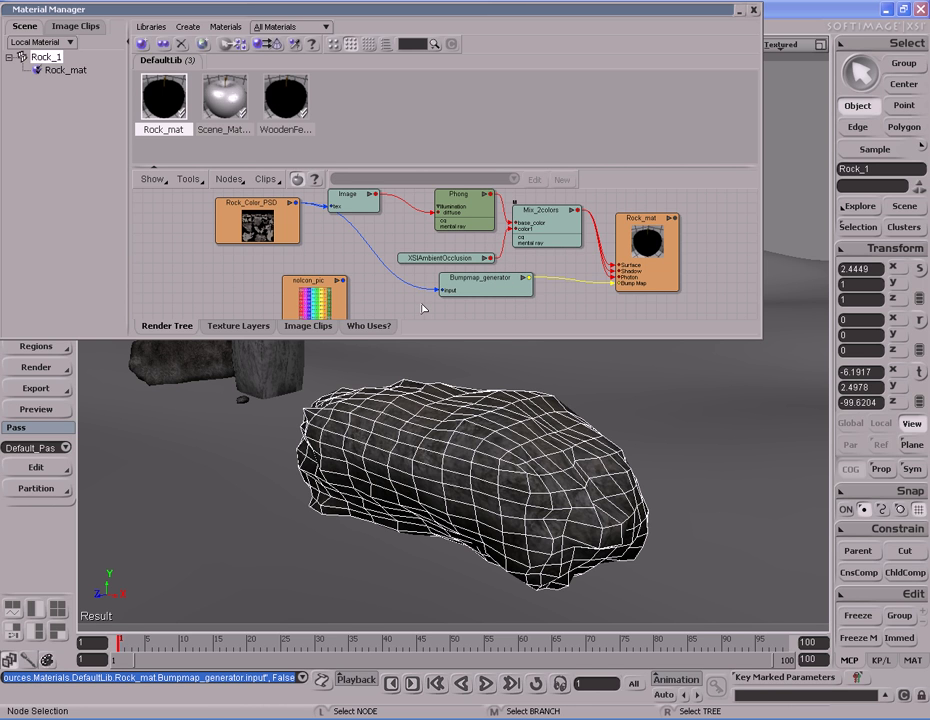
{"action": "scroll", "coordinate": [423, 309], "scroll_direction": "up", "scroll_amount": 1}
{"action": "key", "text": "a"}
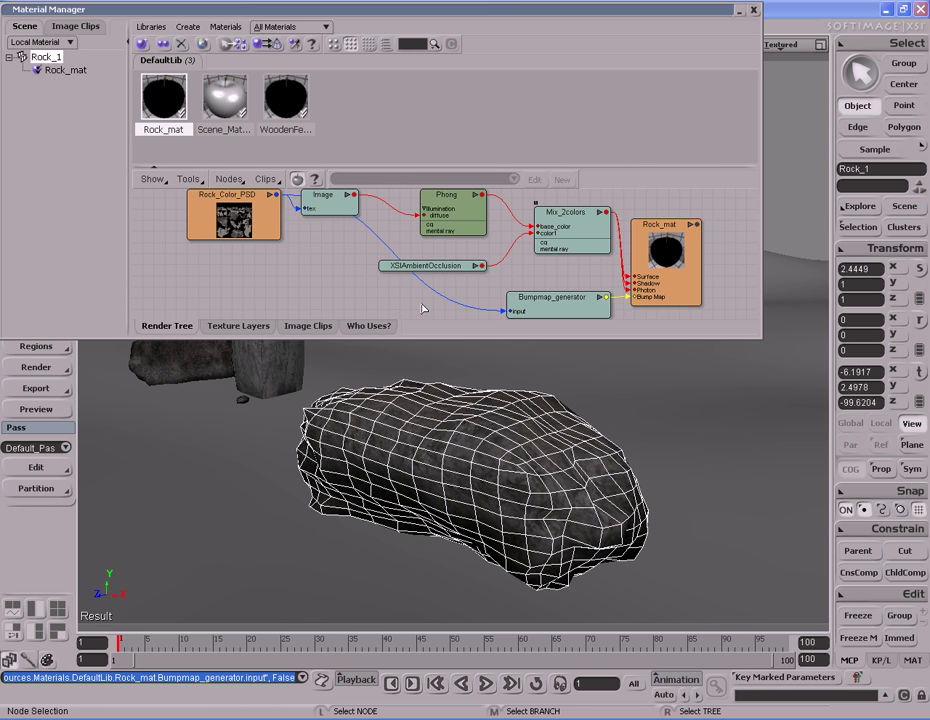
Set the Bumpmap_generator's bump factor to -5.
{"action": "double_click", "coordinate": [565, 316]}
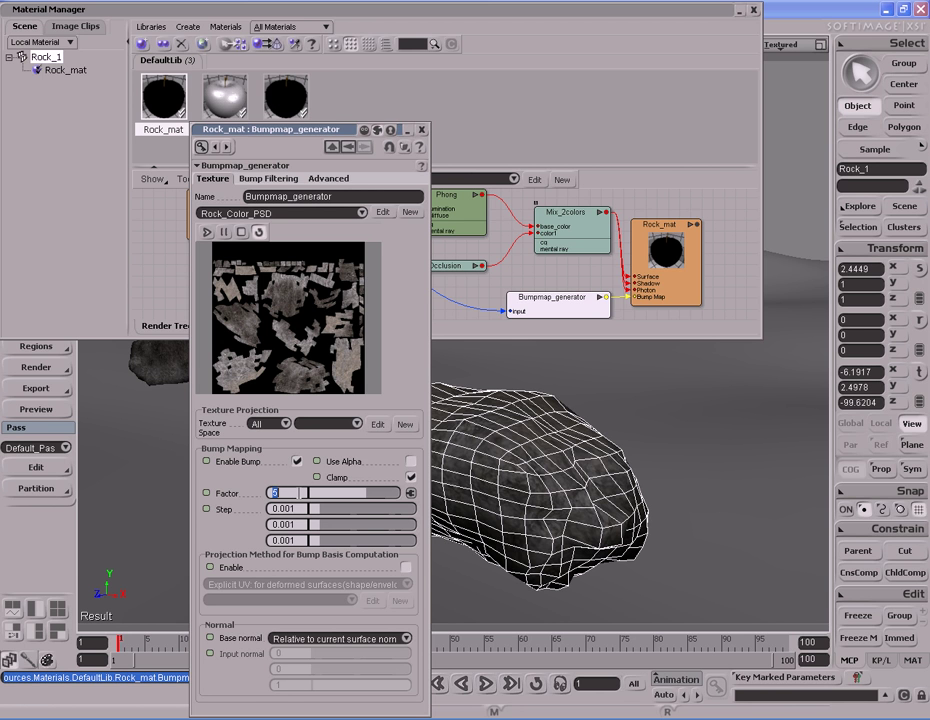
{"action": "type", "text": "-5"}
{"action": "key", "text": "Return"}
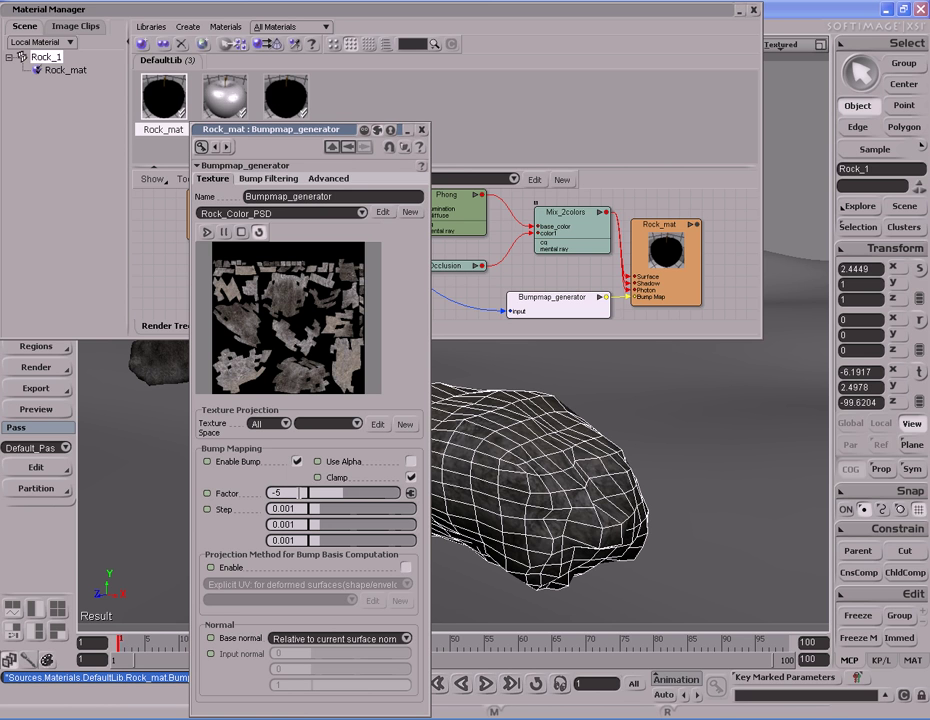
{"action": "left_click", "coordinate": [422, 135]}
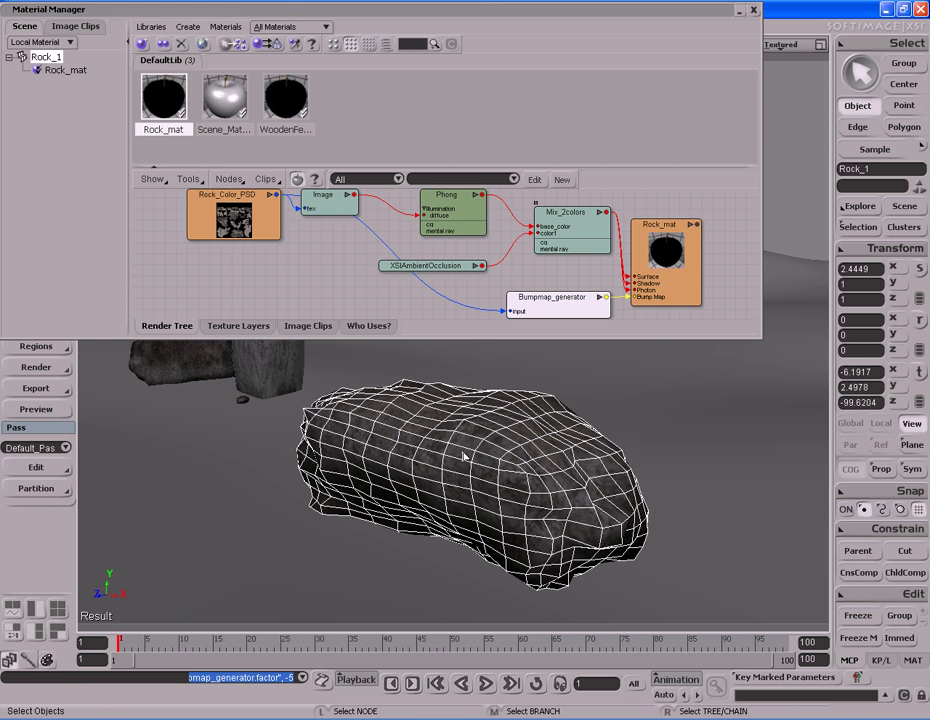
Preview the bump and ambient occlusion on Rock_1 in a render region, turn the region off and deselect the material.
{"action": "key", "text": "q"}
{"action": "left_click_drag", "start_coordinate": [355, 370], "coordinate": [596, 556]}
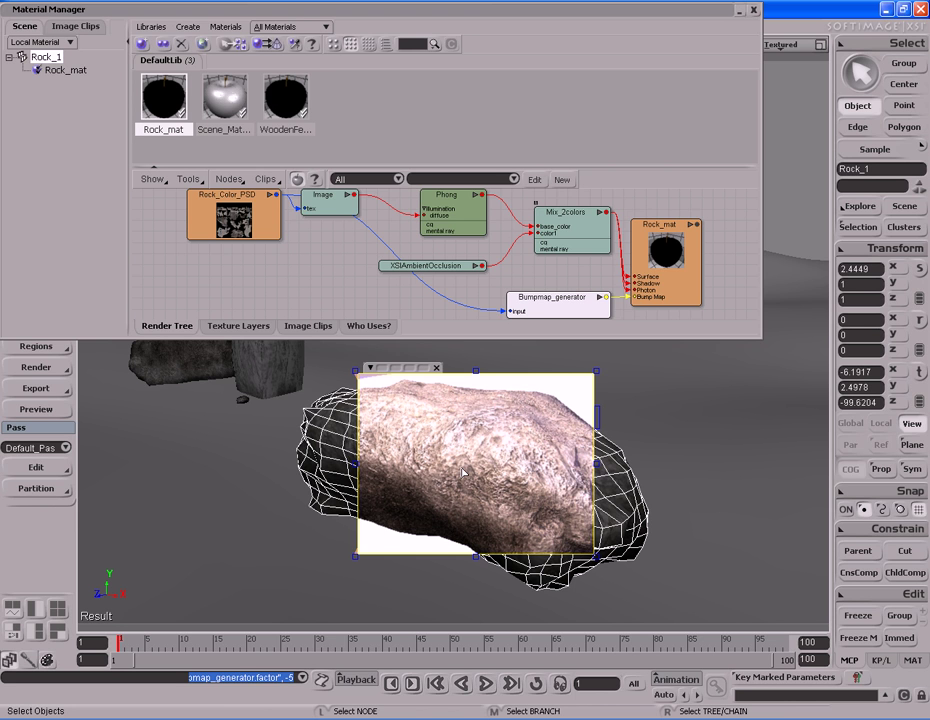
{"action": "key", "text": "q"}
{"action": "right_click", "coordinate": [683, 396]}
{"action": "left_click", "coordinate": [438, 313]}
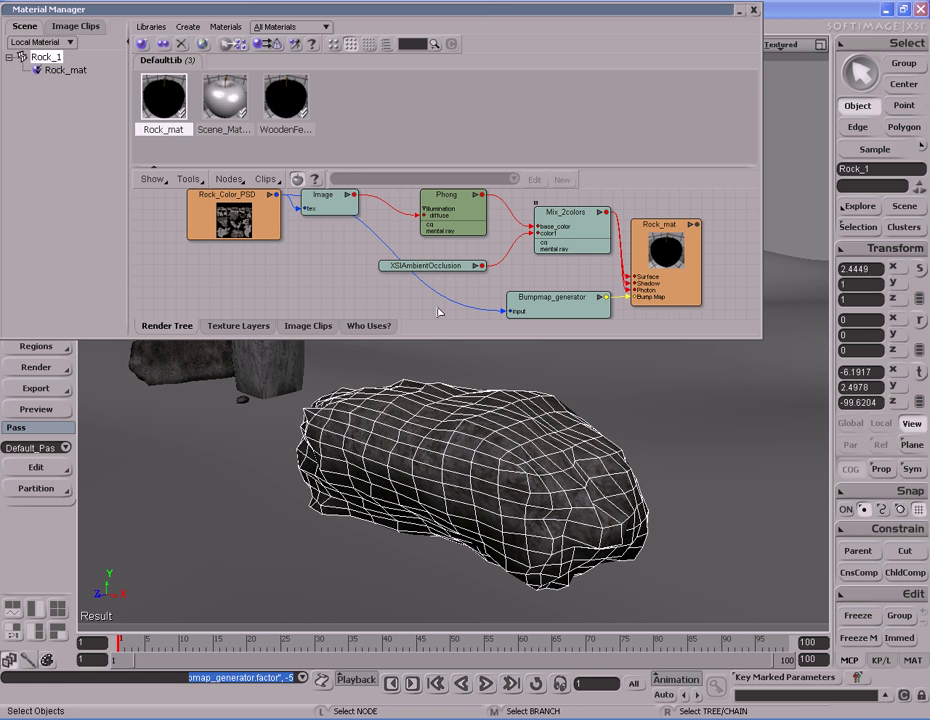
{"action": "left_click", "coordinate": [397, 114]}
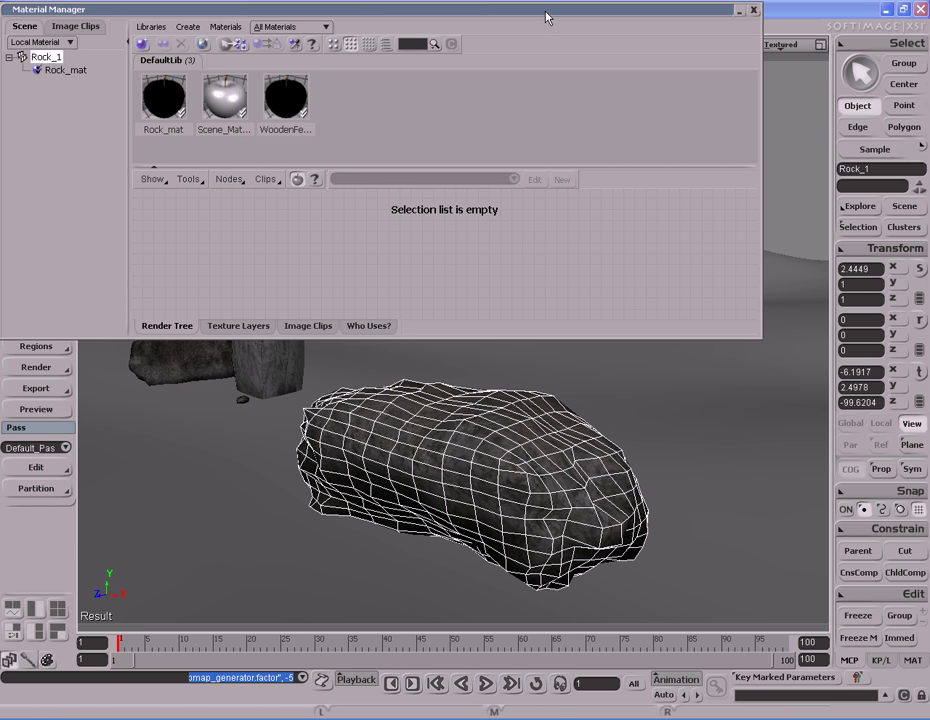
Collapse the Material Manager, then select the TinCan beside the rocks and frame it in the camera view.
{"action": "left_click_drag", "start_coordinate": [546, 17], "coordinate": [529, 46]}
{"action": "double_click", "coordinate": [527, 46]}
{"action": "key", "text": "s"}
{"action": "right_click_drag", "start_coordinate": [580, 207], "coordinate": [484, 291]}
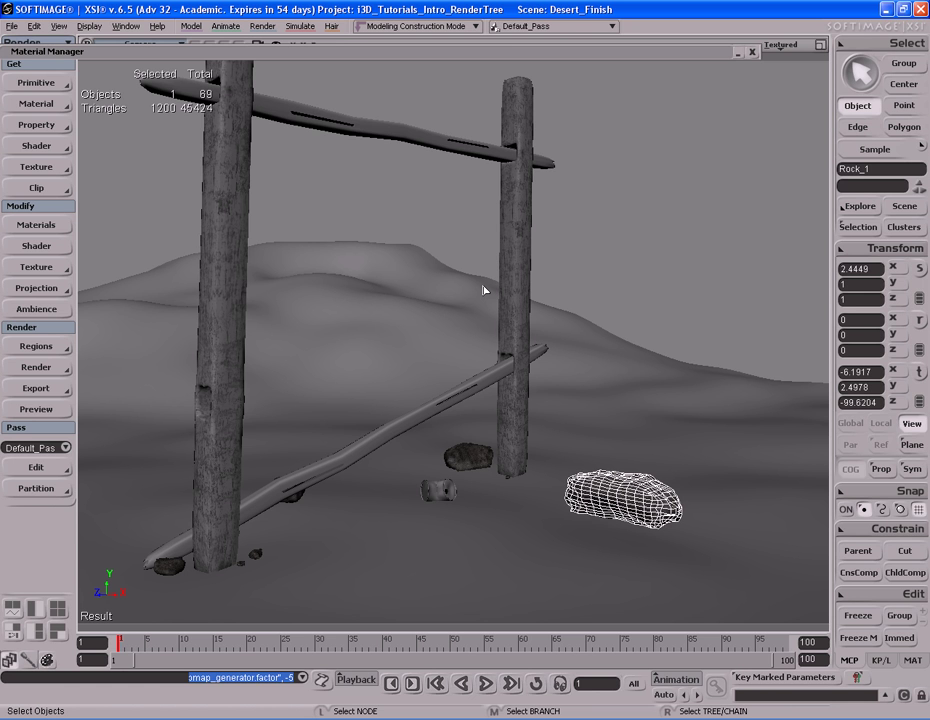
{"action": "left_click", "coordinate": [438, 490]}
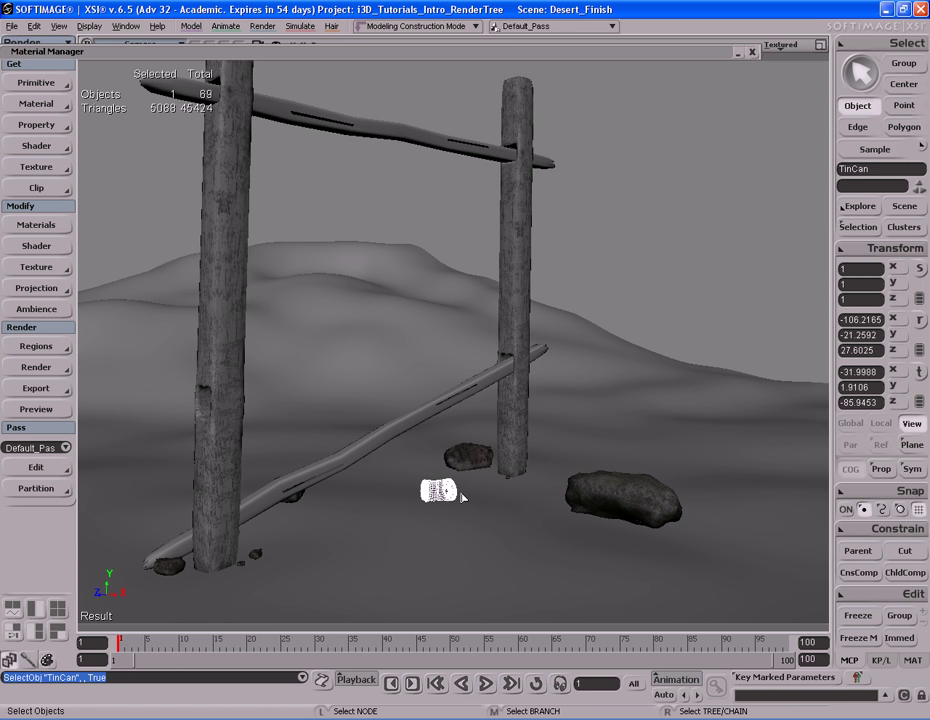
{"action": "key", "text": "f"}
{"action": "right_click_drag", "start_coordinate": [467, 515], "coordinate": [449, 424]}
{"action": "scroll", "coordinate": [440, 390], "scroll_direction": "down", "scroll_amount": 5}
Preview the untextured TinCan in a render region from two viewing angles, hide the region and return to object selection.
{"action": "key", "text": "q"}
{"action": "left_click_drag", "start_coordinate": [267, 237], "coordinate": [637, 477]}
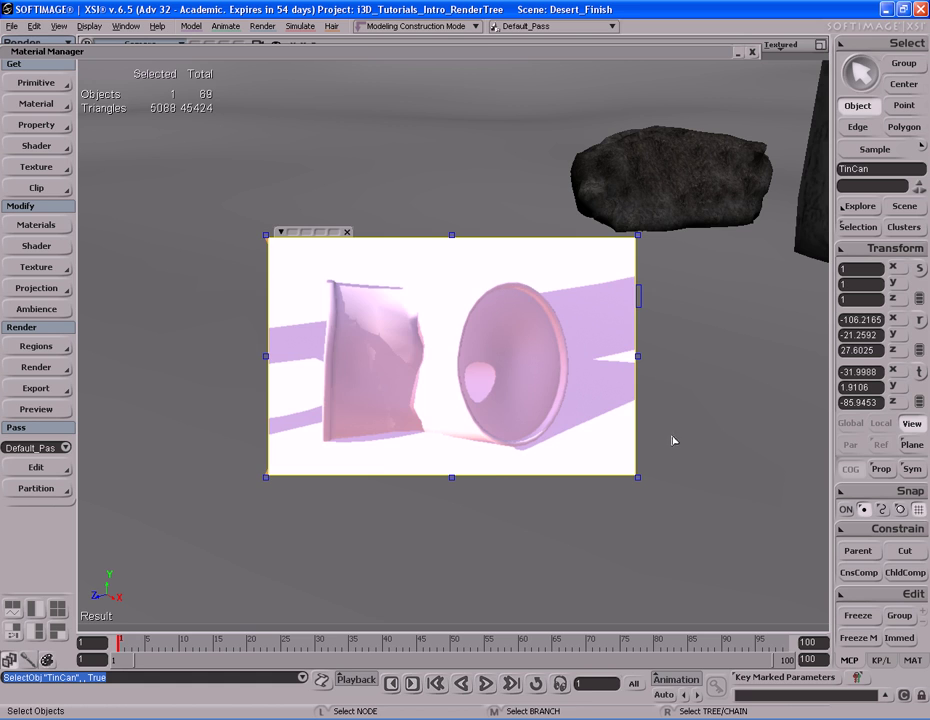
{"action": "key", "text": "q"}
{"action": "key", "text": "s"}
{"action": "right_click_drag", "start_coordinate": [676, 375], "coordinate": [353, 300]}
{"action": "left_click_drag", "start_coordinate": [344, 277], "coordinate": [546, 430]}
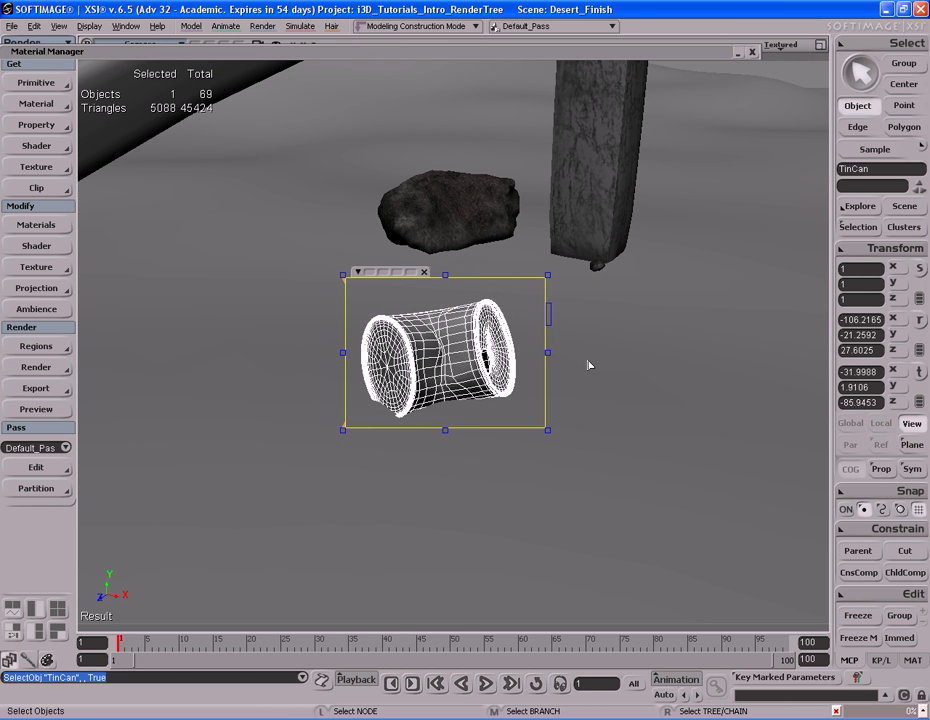
{"action": "key", "text": "q"}
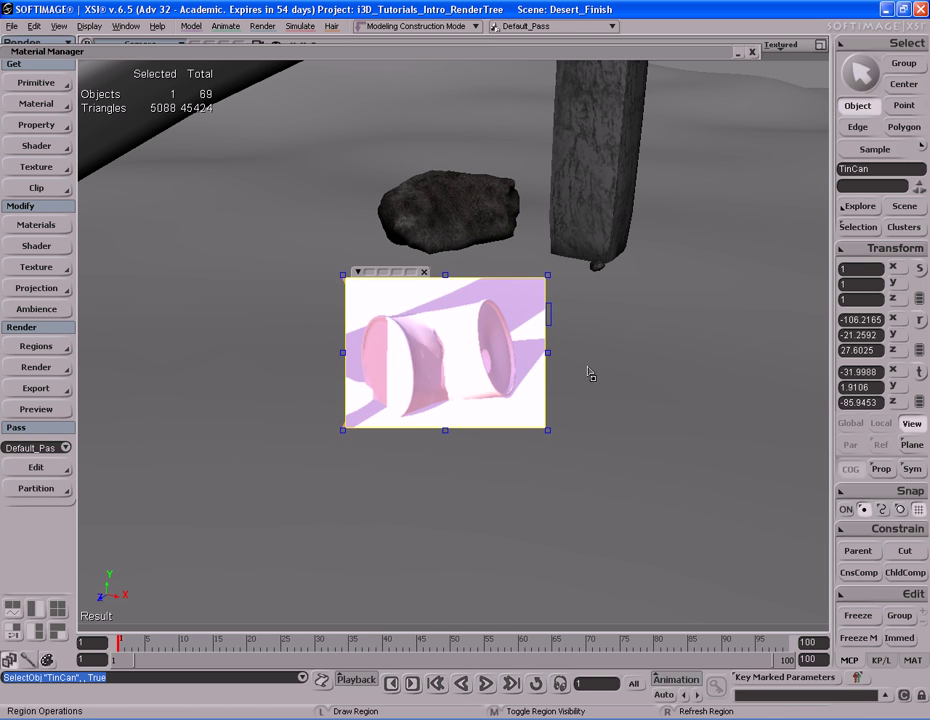
{"action": "middle_click", "coordinate": [590, 380]}
{"action": "key", "text": "s"}
{"action": "right_click_drag", "start_coordinate": [598, 391], "coordinate": [551, 381]}
{"action": "key", "text": "space"}
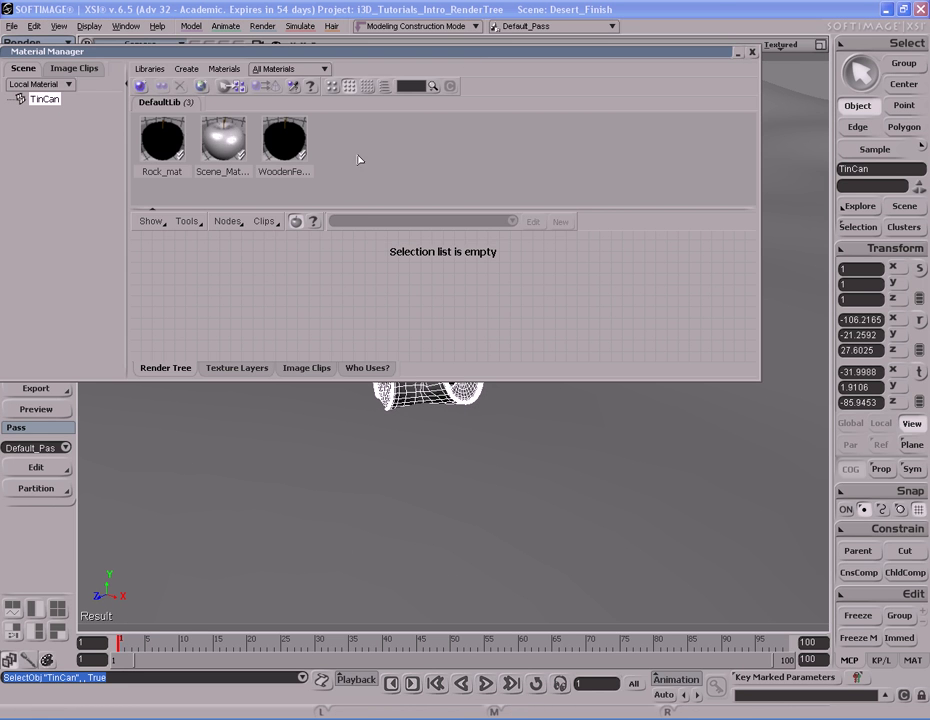
Create a new material, space out its Phong and material nodes, and rename the material TinCan_mat.
{"action": "left_click", "coordinate": [224, 69]}
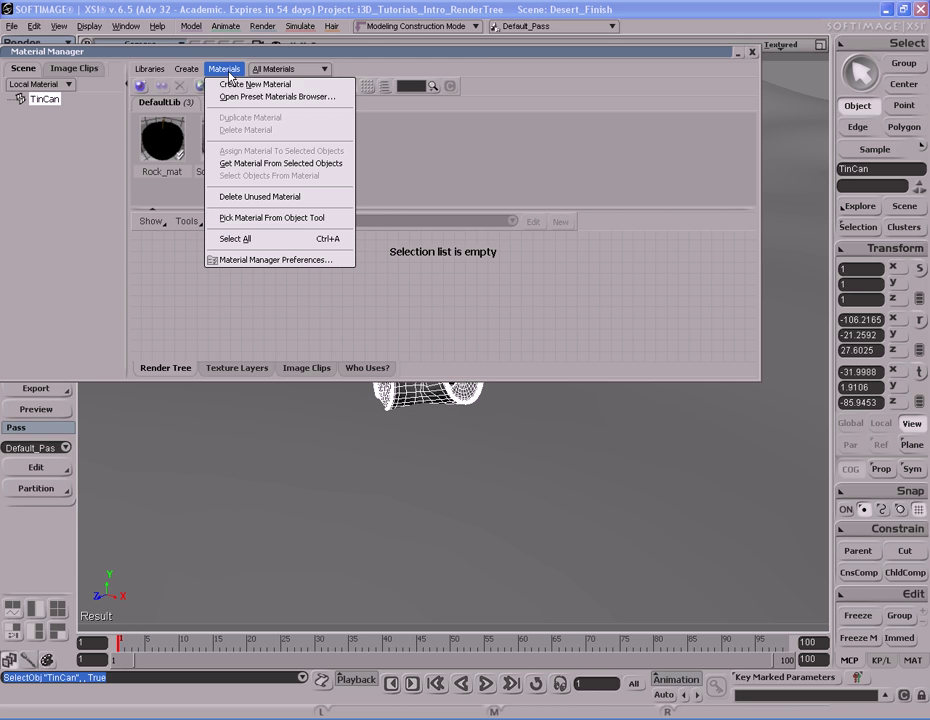
{"action": "left_click", "coordinate": [231, 86]}
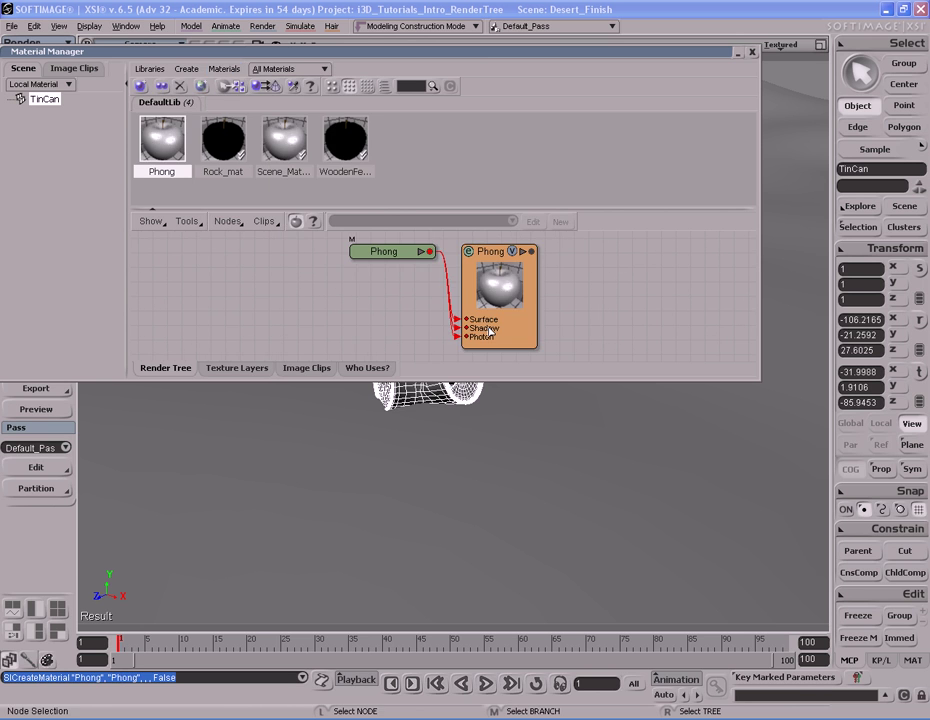
{"action": "left_click_drag", "start_coordinate": [390, 251], "coordinate": [353, 261]}
{"action": "left_click_drag", "start_coordinate": [514, 297], "coordinate": [571, 296]}
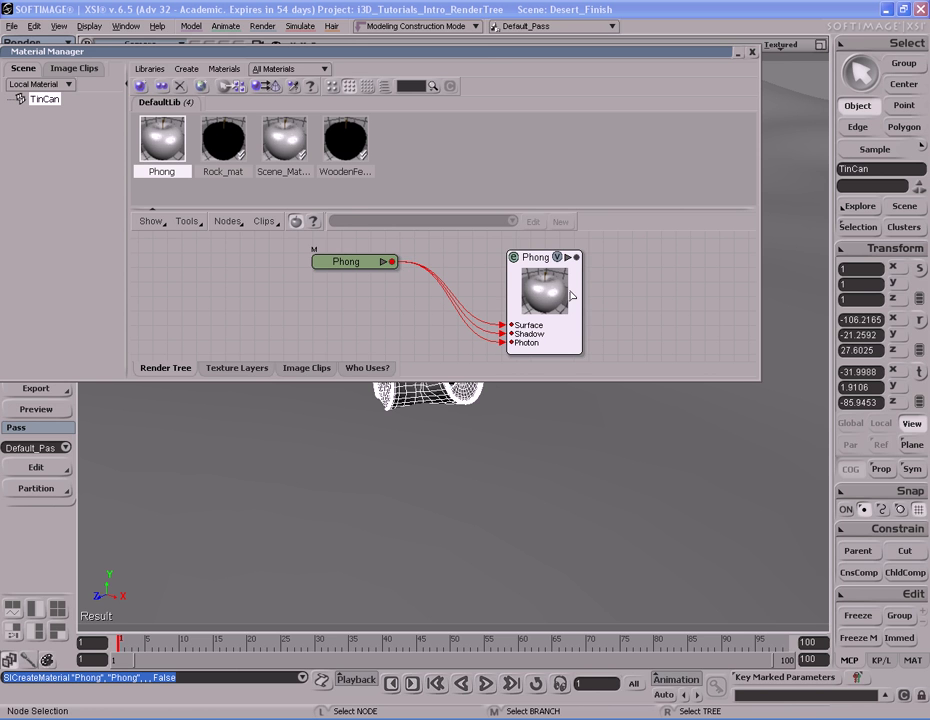
{"action": "double_click", "coordinate": [571, 295]}
{"action": "double_click", "coordinate": [211, 216]}
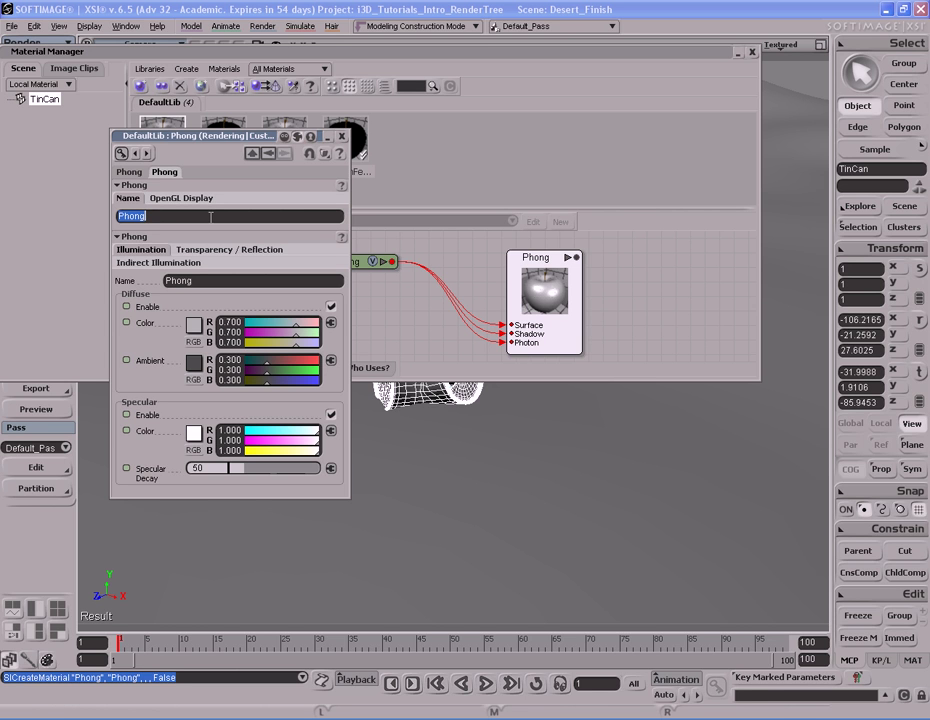
{"action": "type", "text": "TinCan mat"}
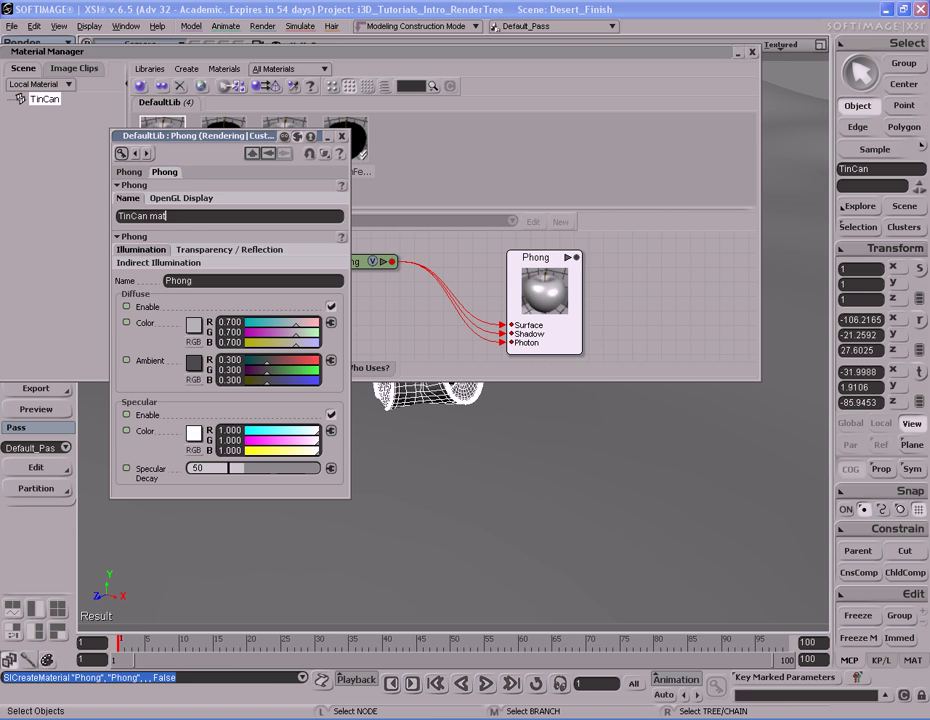
{"action": "key", "text": "Return"}
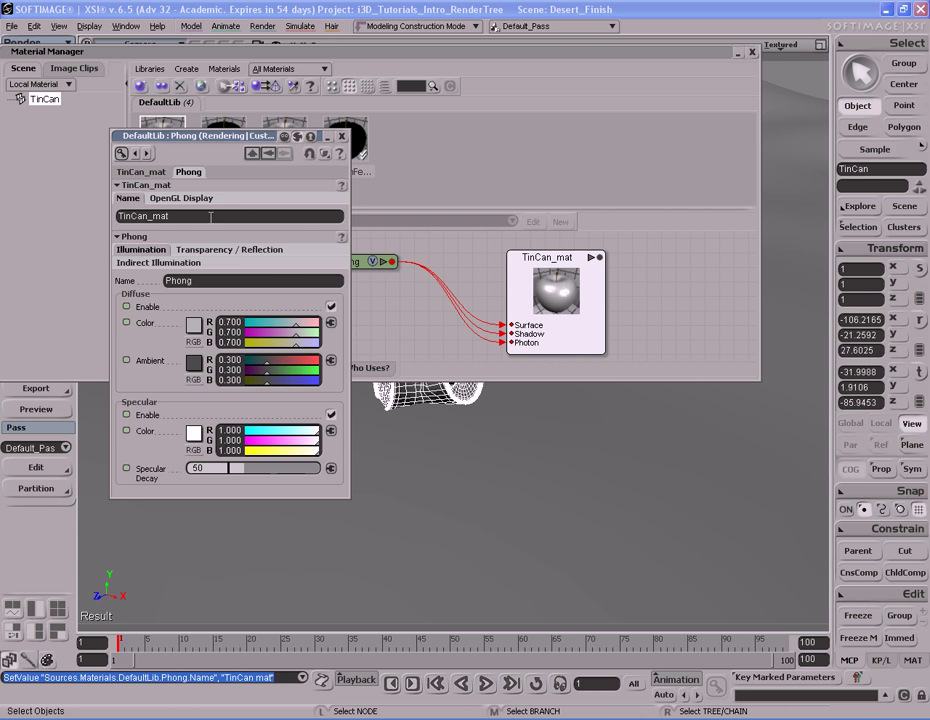
{"action": "left_click", "coordinate": [341, 136]}
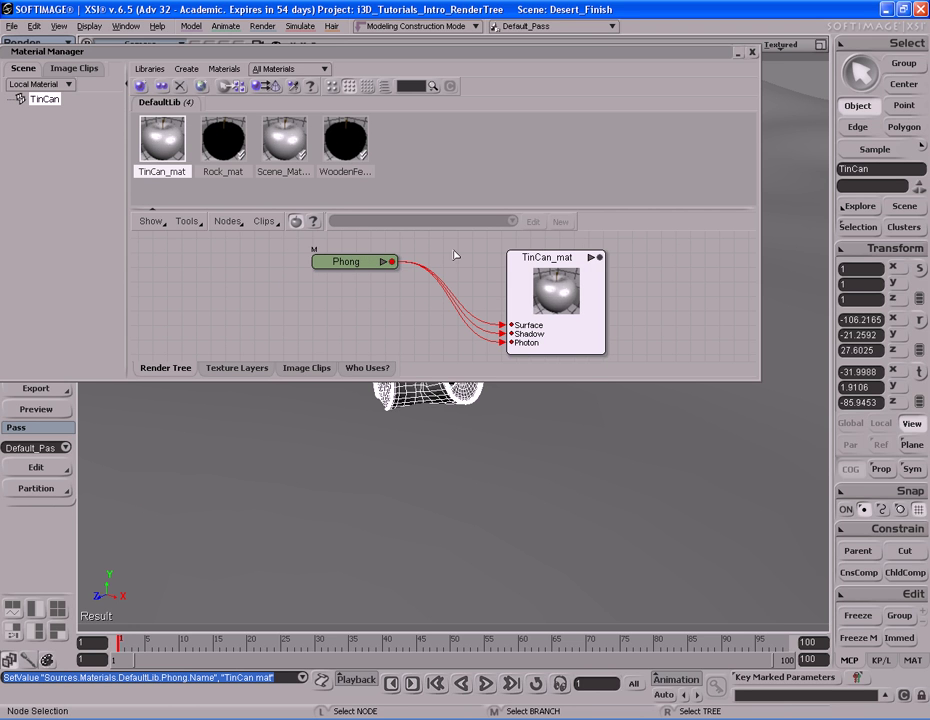
Delete the Phong shader node from TinCan_mat and add a Blinn illumination node in its place.
{"action": "left_click_drag", "start_coordinate": [346, 263], "coordinate": [383, 268]}
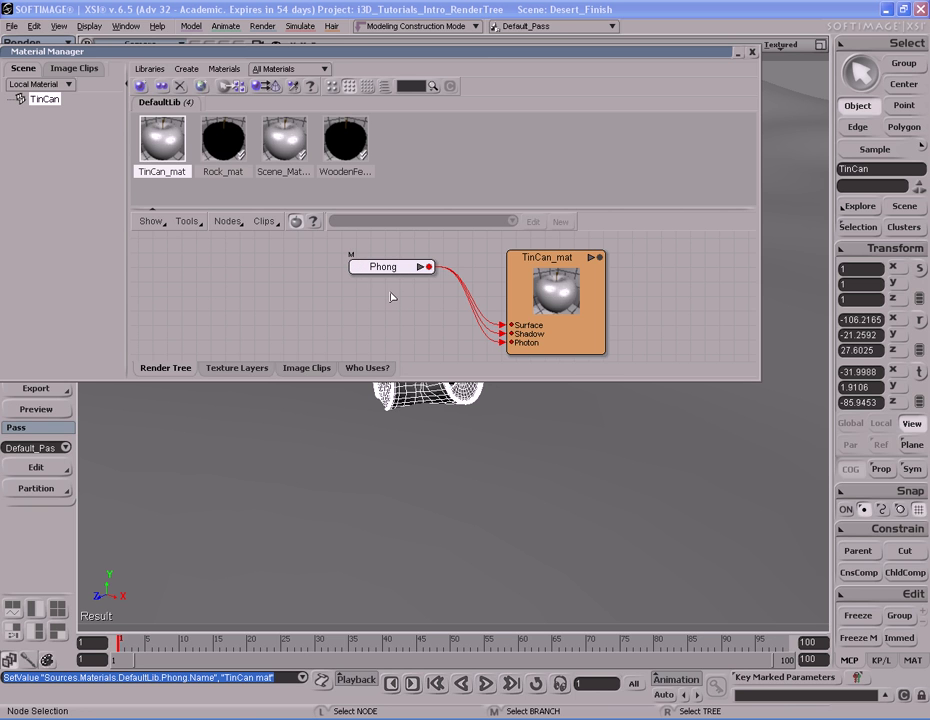
{"action": "key", "text": "Delete"}
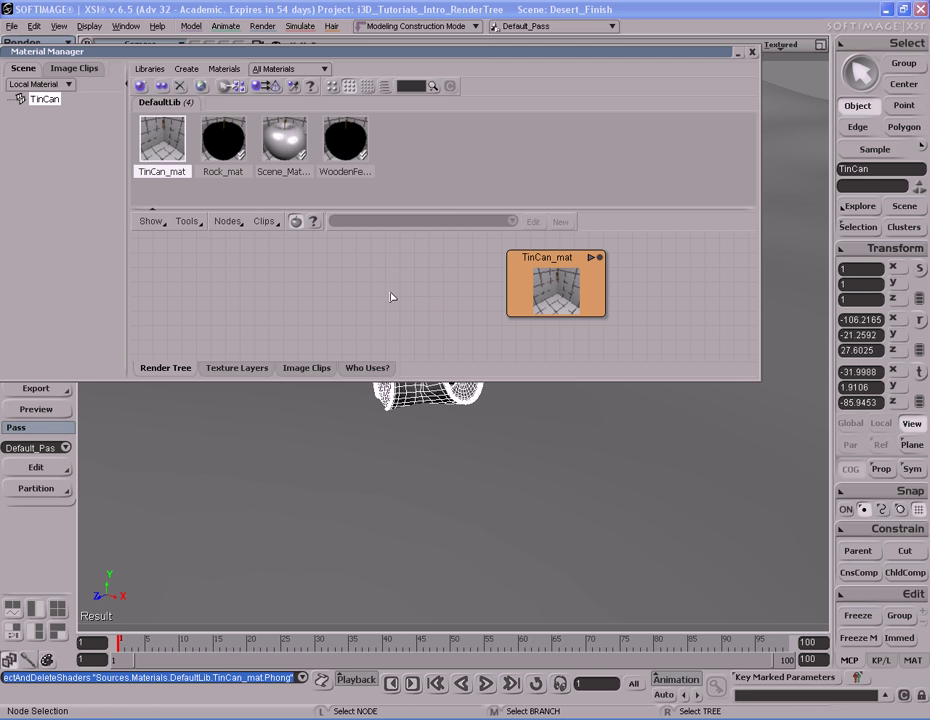
{"action": "mouse_move", "coordinate": [561, 301]}
{"action": "left_click", "coordinate": [226, 222]}
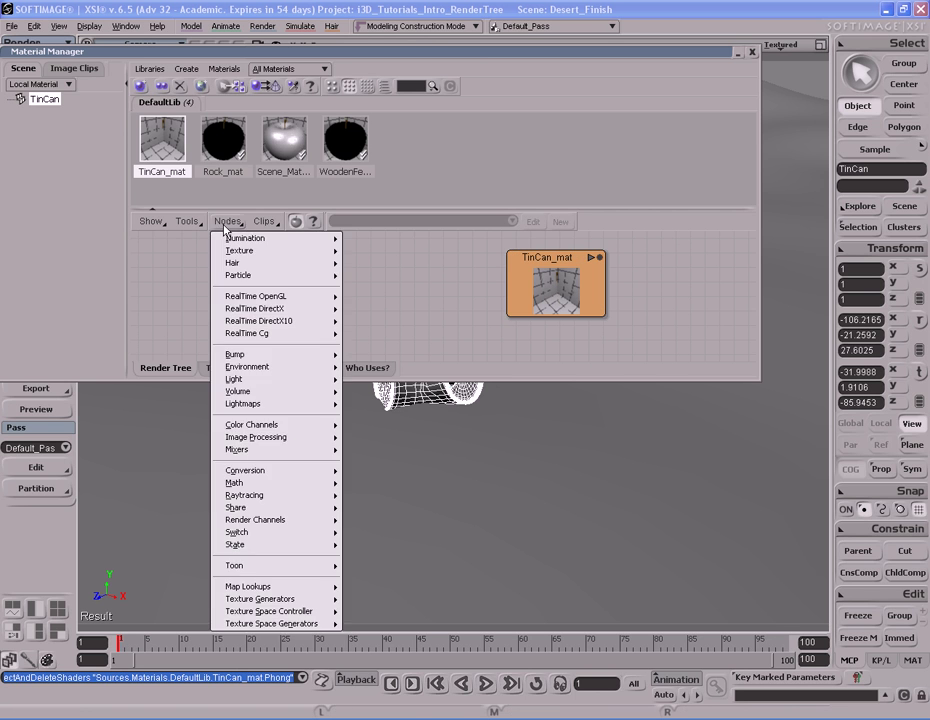
{"action": "mouse_move", "coordinate": [232, 239]}
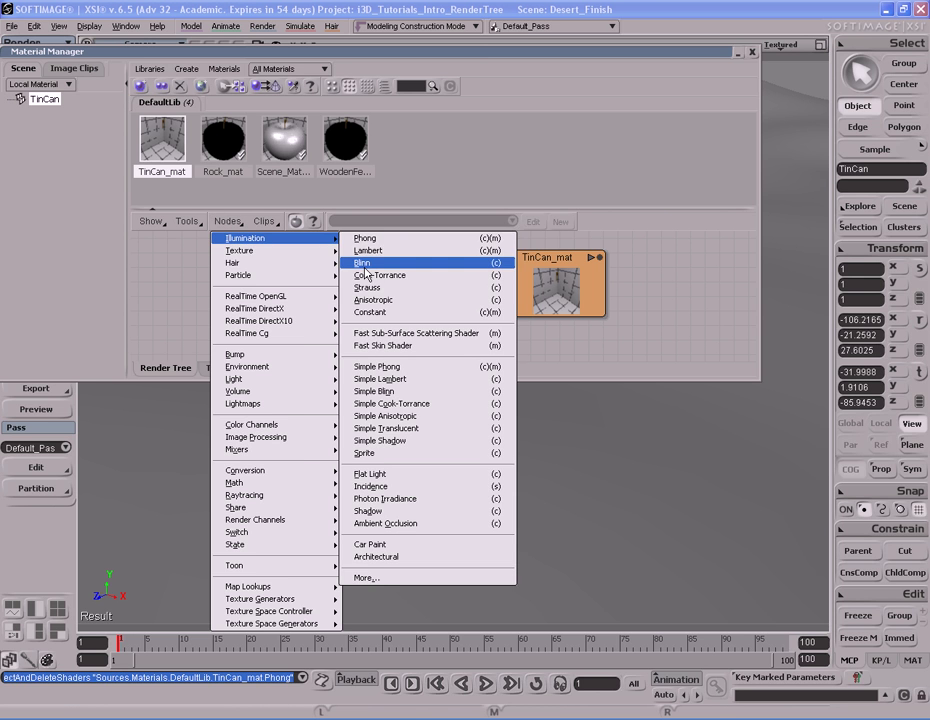
{"action": "left_click", "coordinate": [366, 265]}
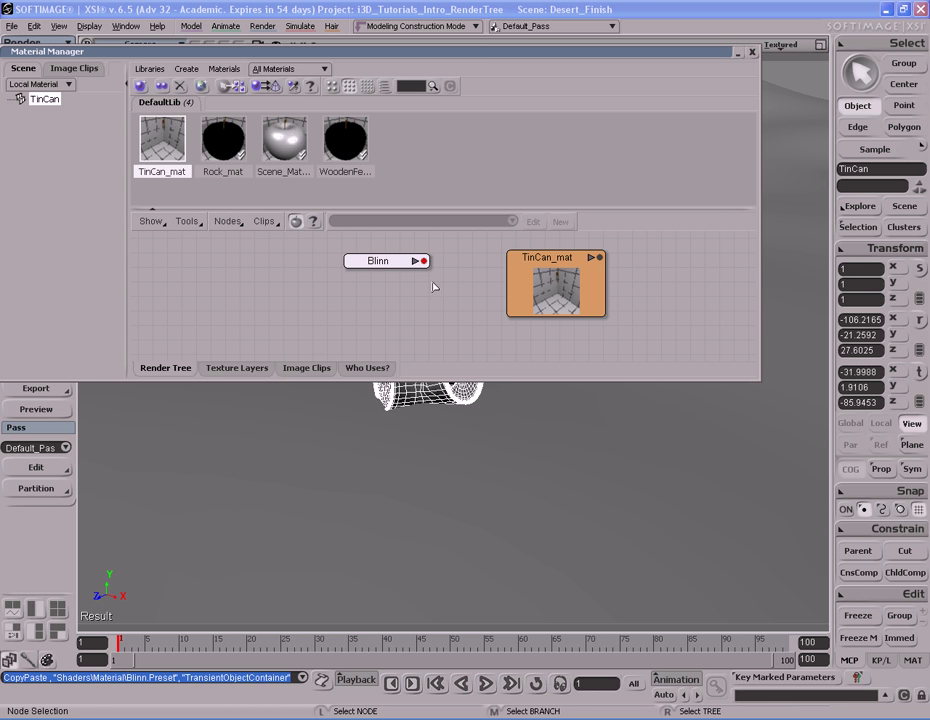
Connect the Blinn node to TinCan_mat's Surface, Shadow and Photon ports and check the Blinn shader's illumination properties.
{"action": "left_click_drag", "start_coordinate": [423, 261], "coordinate": [556, 293]}
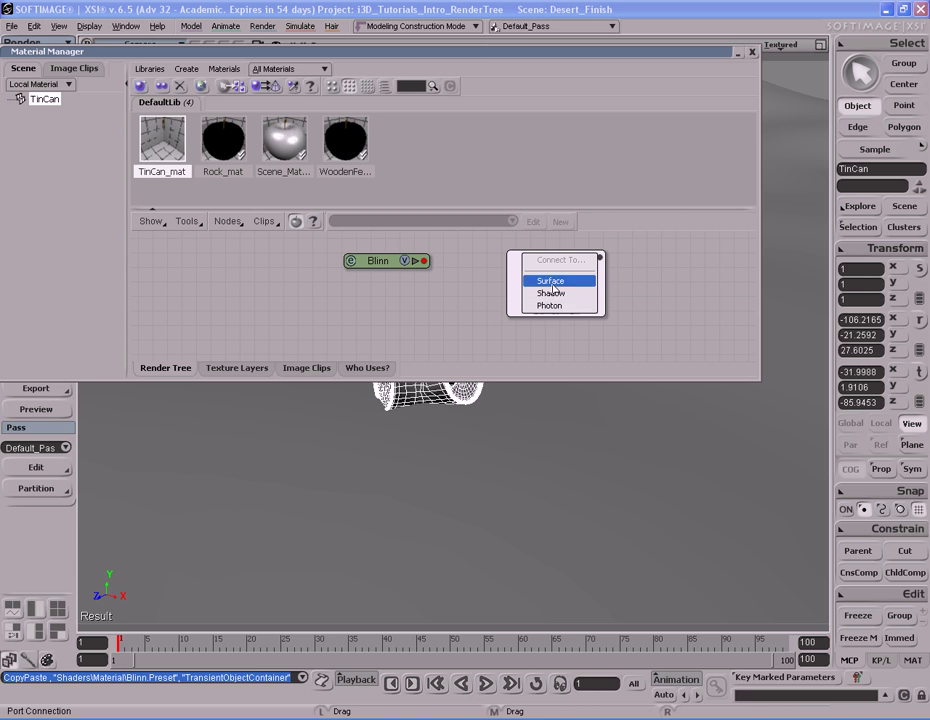
{"action": "left_click", "coordinate": [552, 283]}
{"action": "left_click", "coordinate": [551, 293]}
{"action": "left_click", "coordinate": [550, 305]}
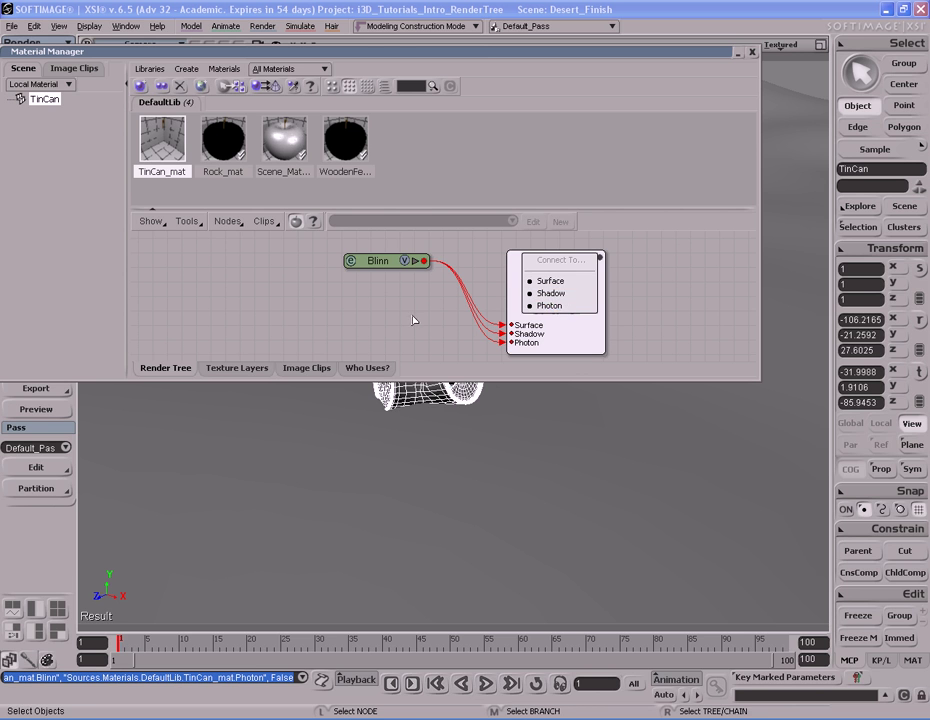
{"action": "left_click", "coordinate": [438, 325]}
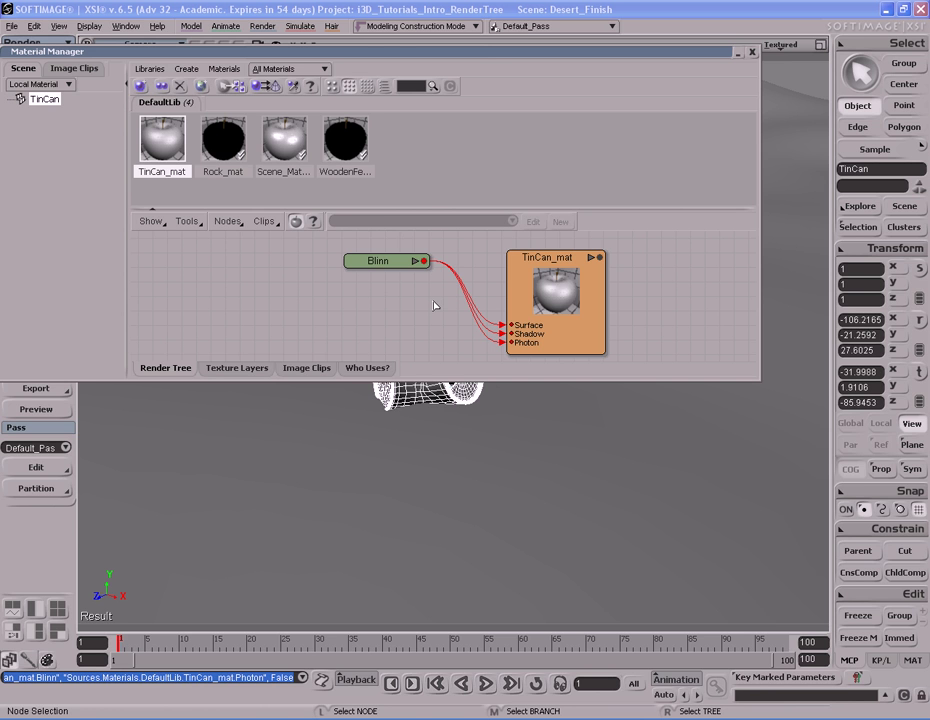
{"action": "double_click", "coordinate": [378, 261]}
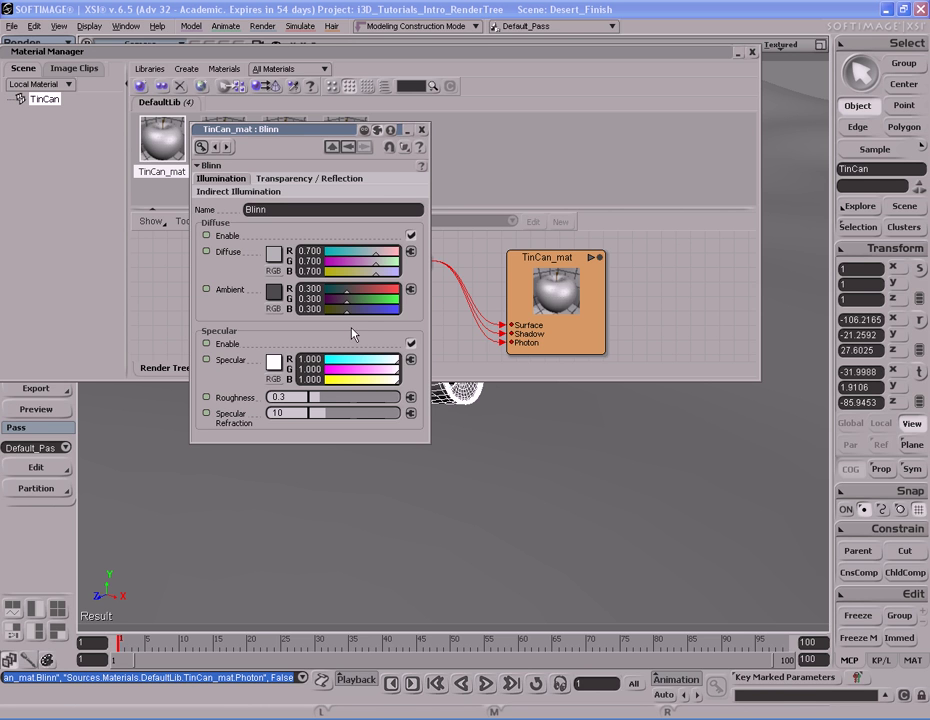
{"action": "left_click", "coordinate": [421, 130]}
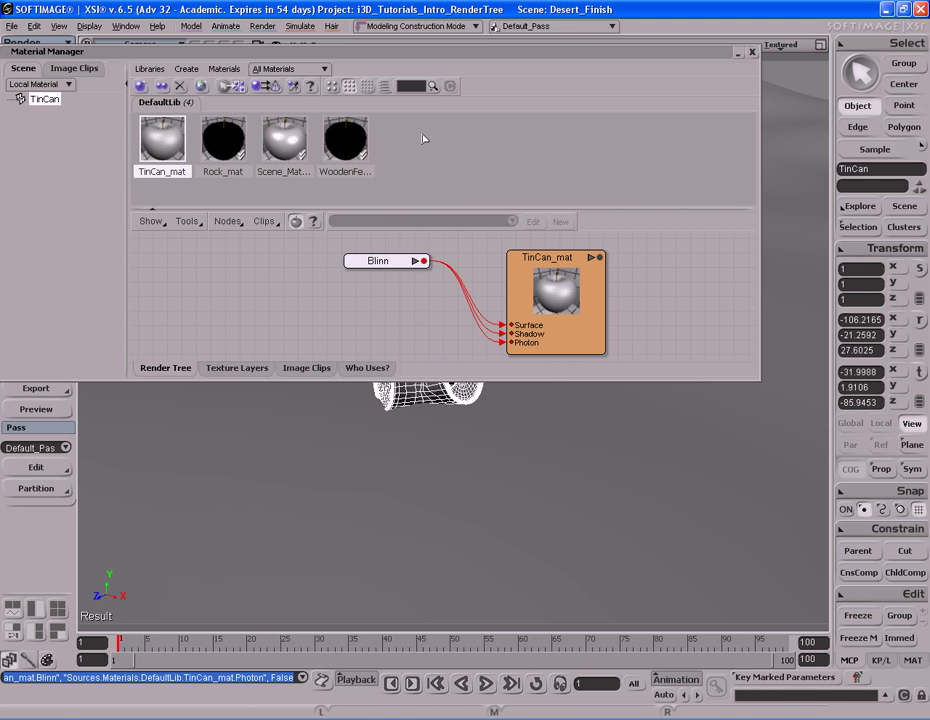
{"action": "left_click", "coordinate": [420, 261]}
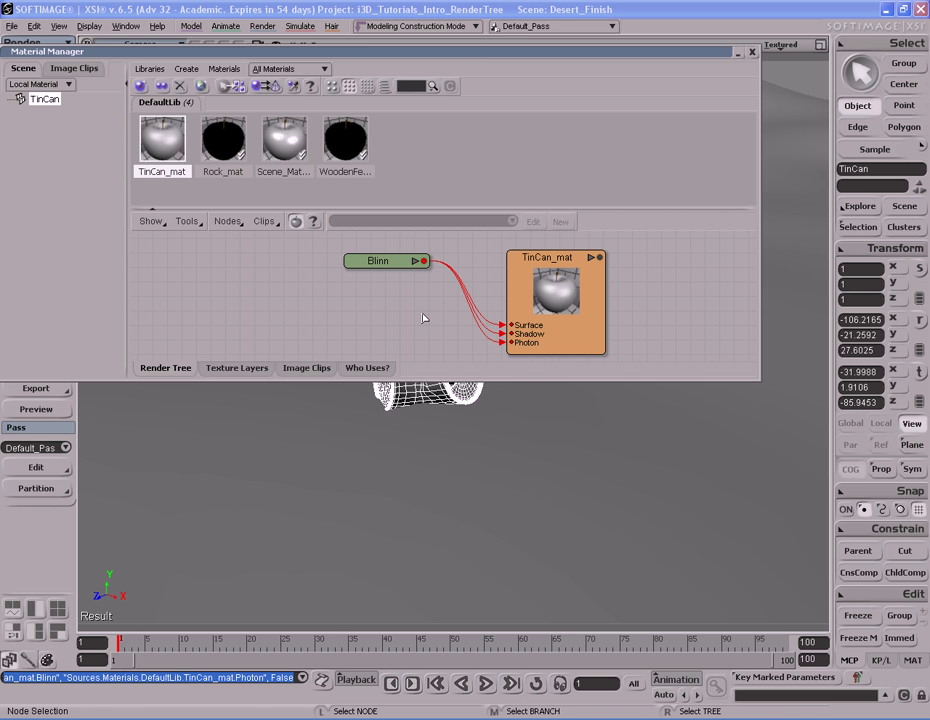
Add an Image texture node to the render tree and place it below and to the left of the Blinn node.
{"action": "left_click", "coordinate": [228, 224]}
{"action": "mouse_move", "coordinate": [320, 250]}
{"action": "left_click", "coordinate": [368, 252]}
{"action": "left_click_drag", "start_coordinate": [400, 282], "coordinate": [267, 322]}
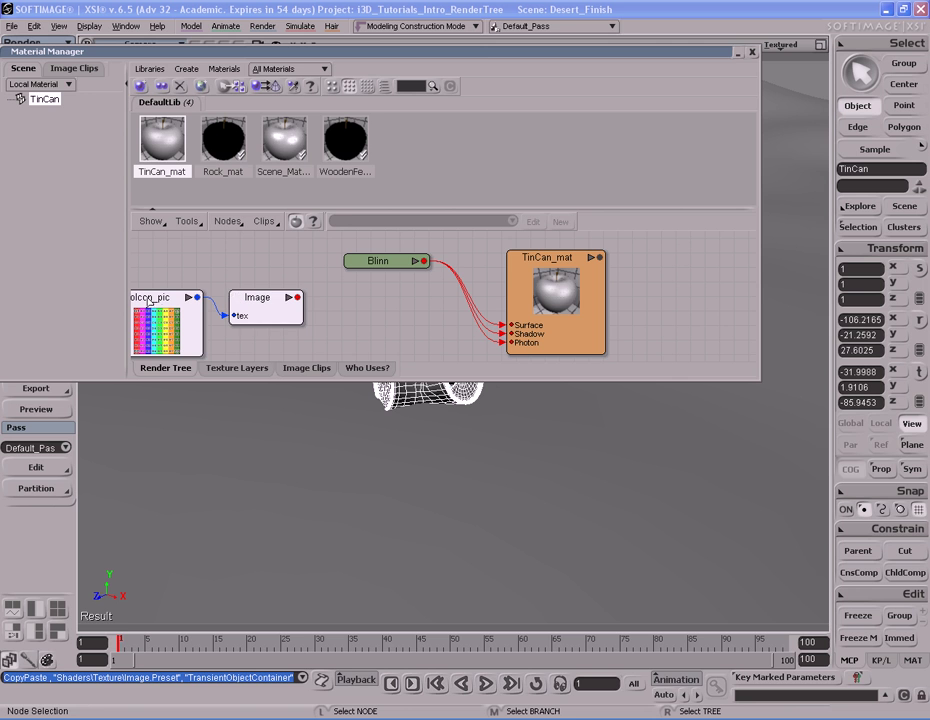
Load TinCan_Color.jpg from the project's Pictures folder as a new image clip for the Image node.
{"action": "double_click", "coordinate": [281, 319]}
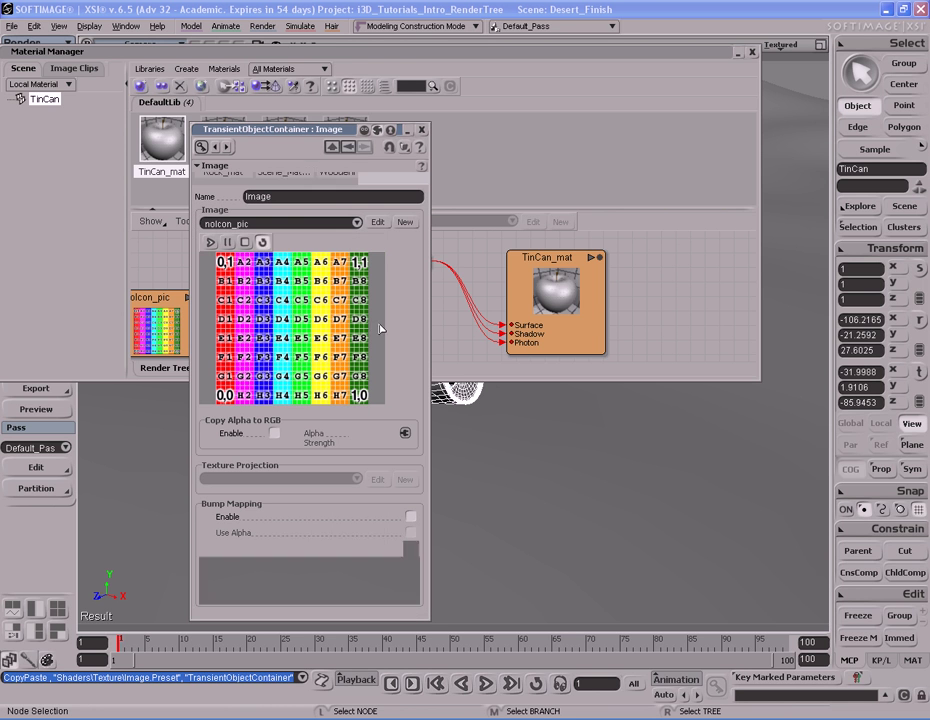
{"action": "left_click", "coordinate": [405, 223]}
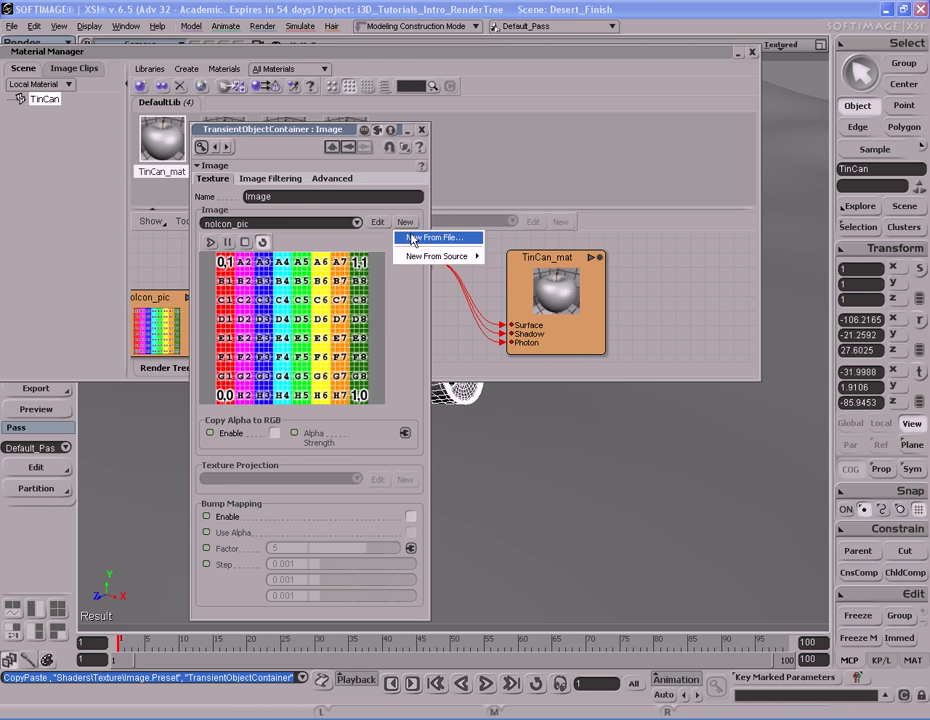
{"action": "left_click", "coordinate": [414, 240]}
{"action": "scroll", "coordinate": [677, 382], "scroll_direction": "down", "scroll_amount": 4}
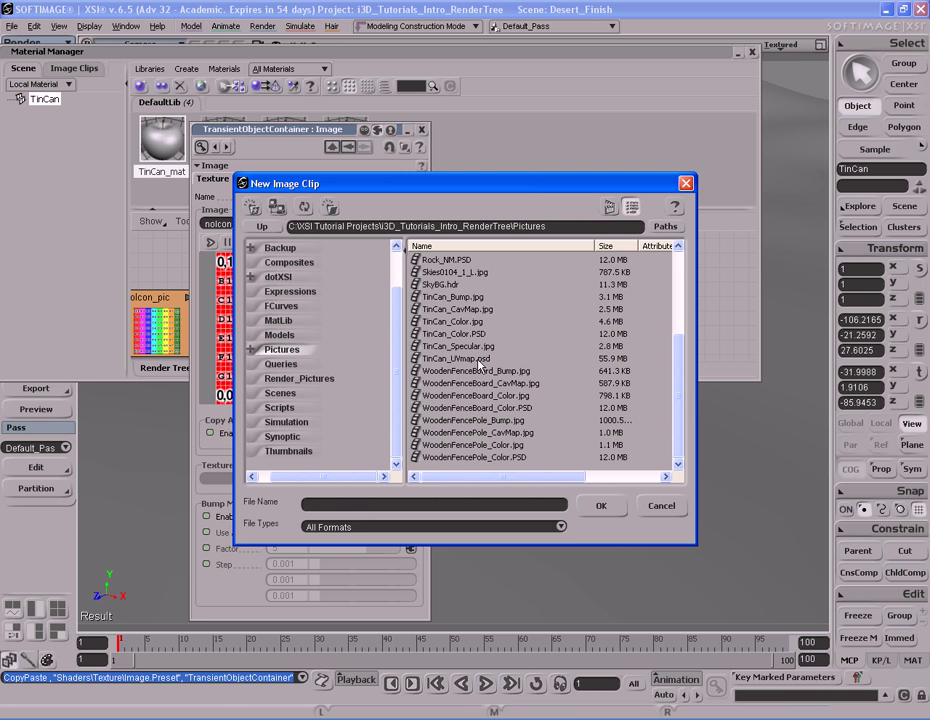
{"action": "left_click", "coordinate": [447, 322]}
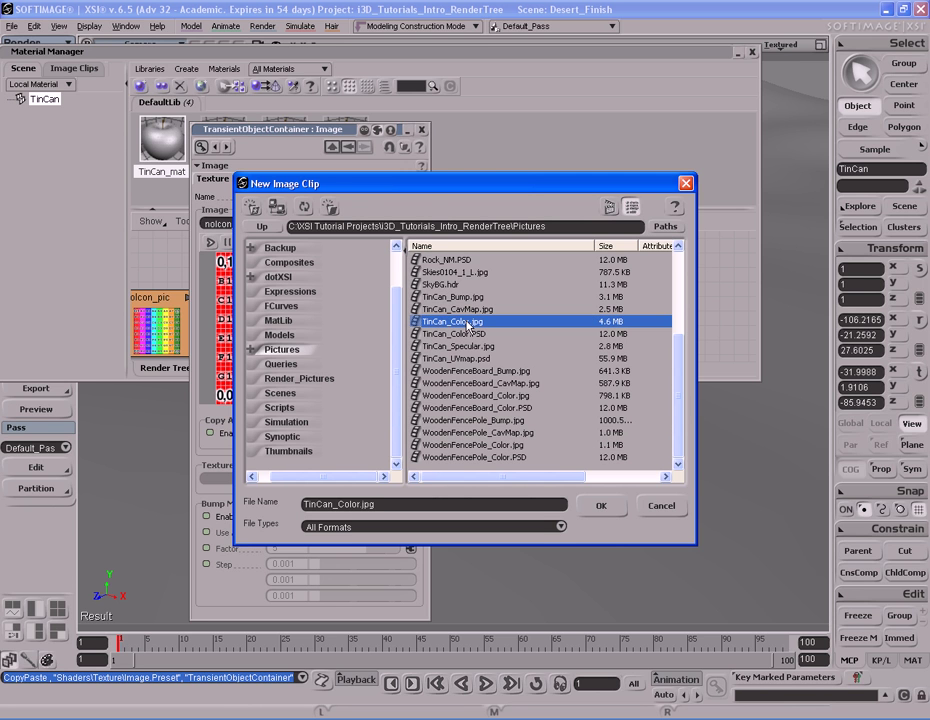
{"action": "double_click", "coordinate": [467, 327]}
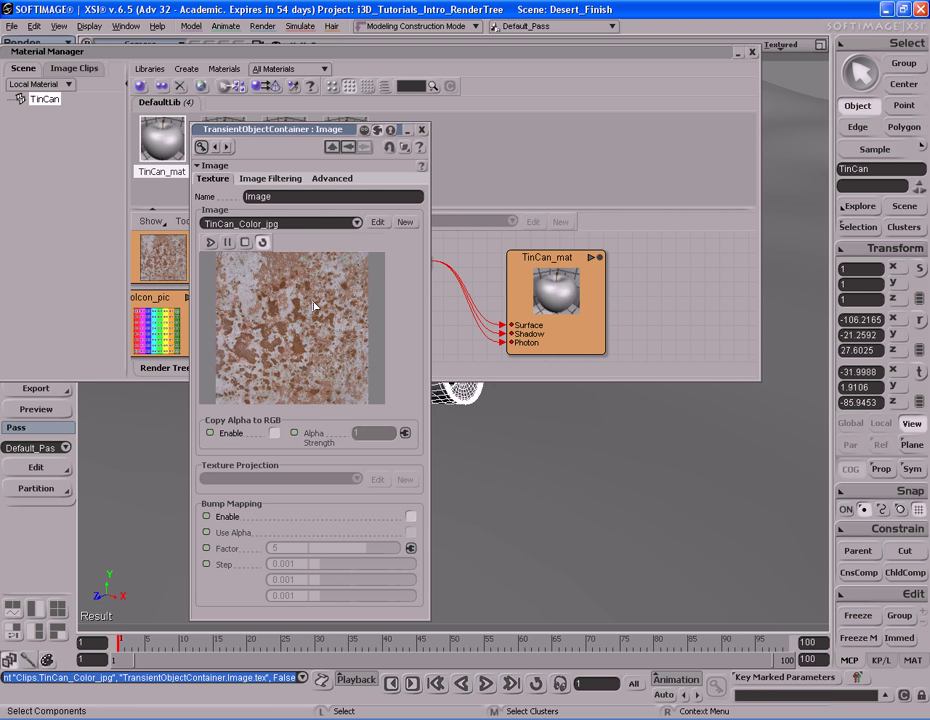
{"action": "left_click", "coordinate": [421, 129]}
Connect the Image node to the Blinn's diffuse port, auto-arrange the render tree nodes and select the Blinn node.
{"action": "left_click_drag", "start_coordinate": [274, 321], "coordinate": [376, 265]}
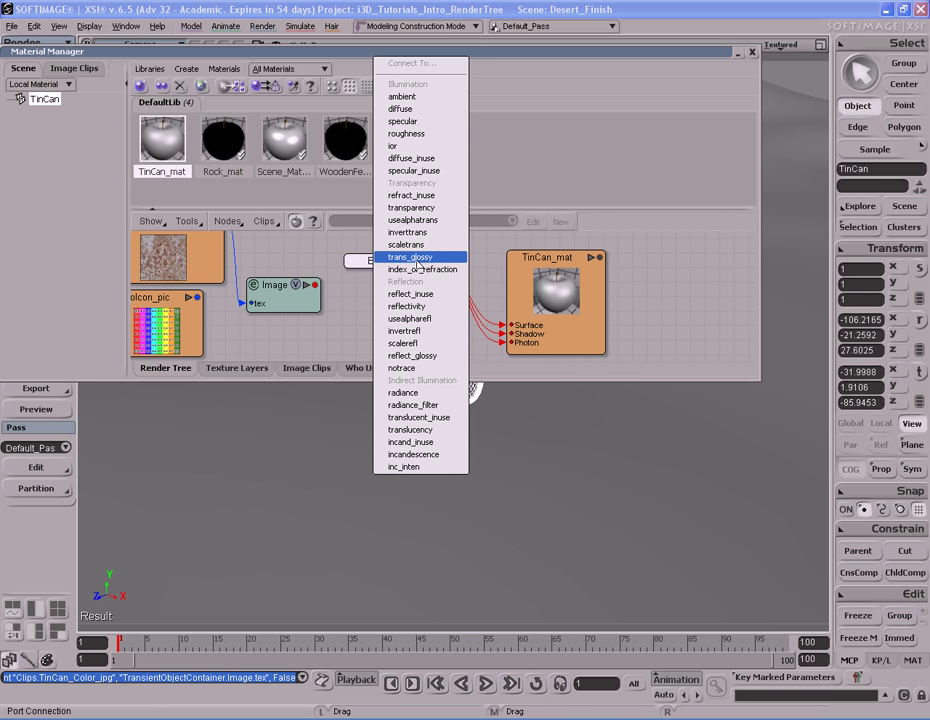
{"action": "left_click", "coordinate": [413, 117]}
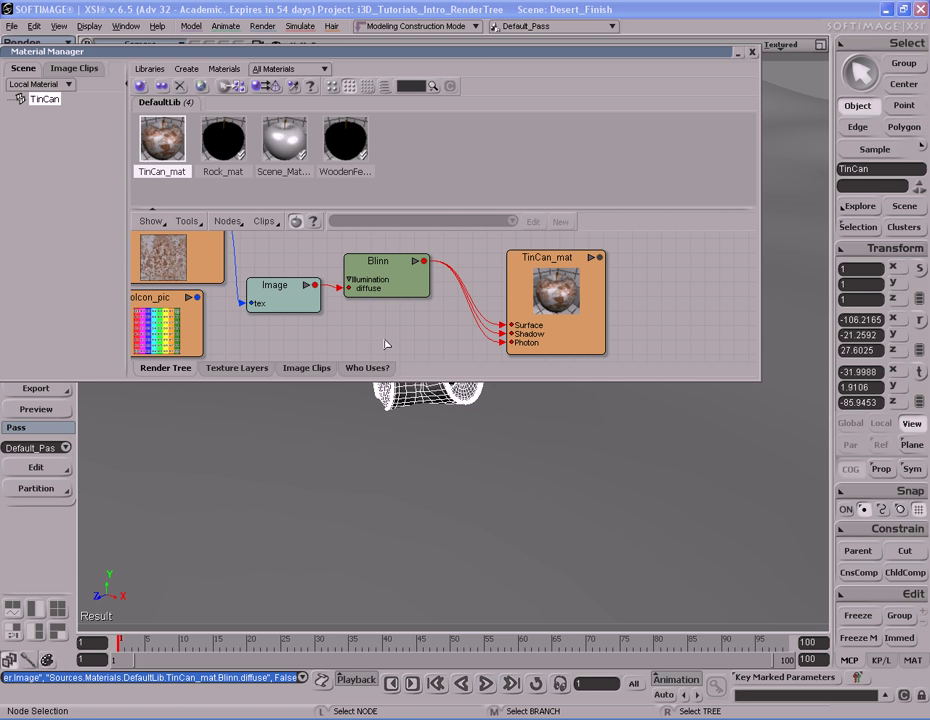
{"action": "key", "text": "a"}
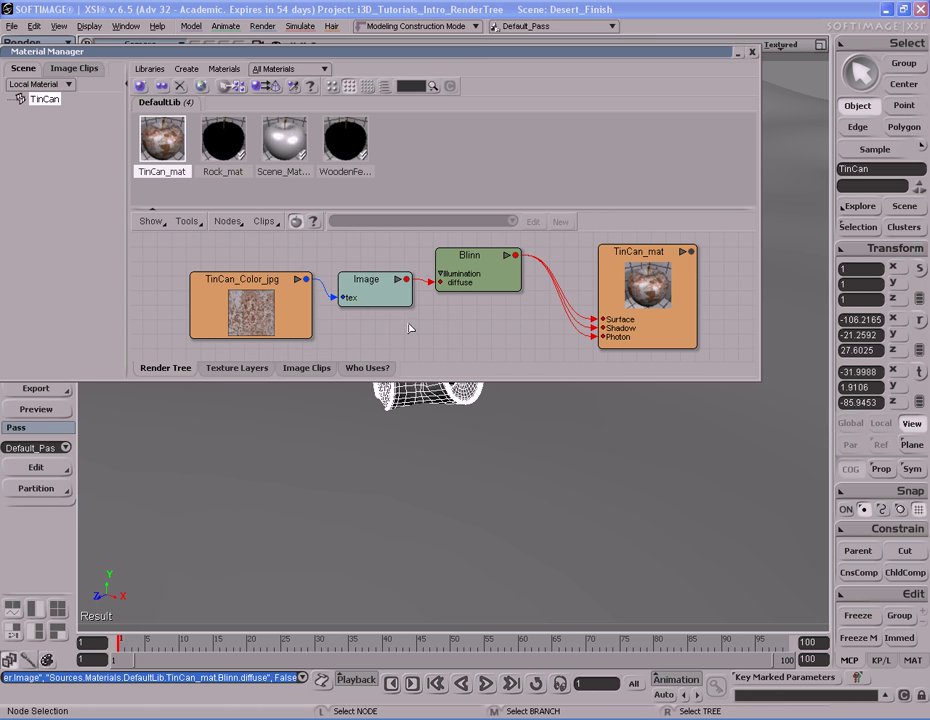
{"action": "key", "text": "ctrl+a"}
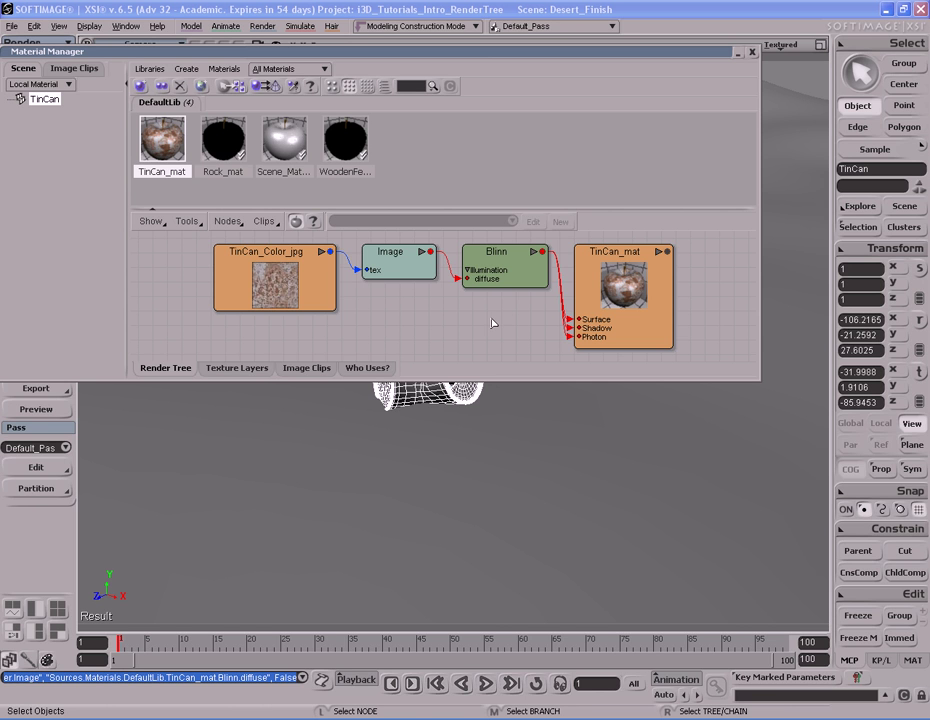
{"action": "left_click", "coordinate": [497, 262]}
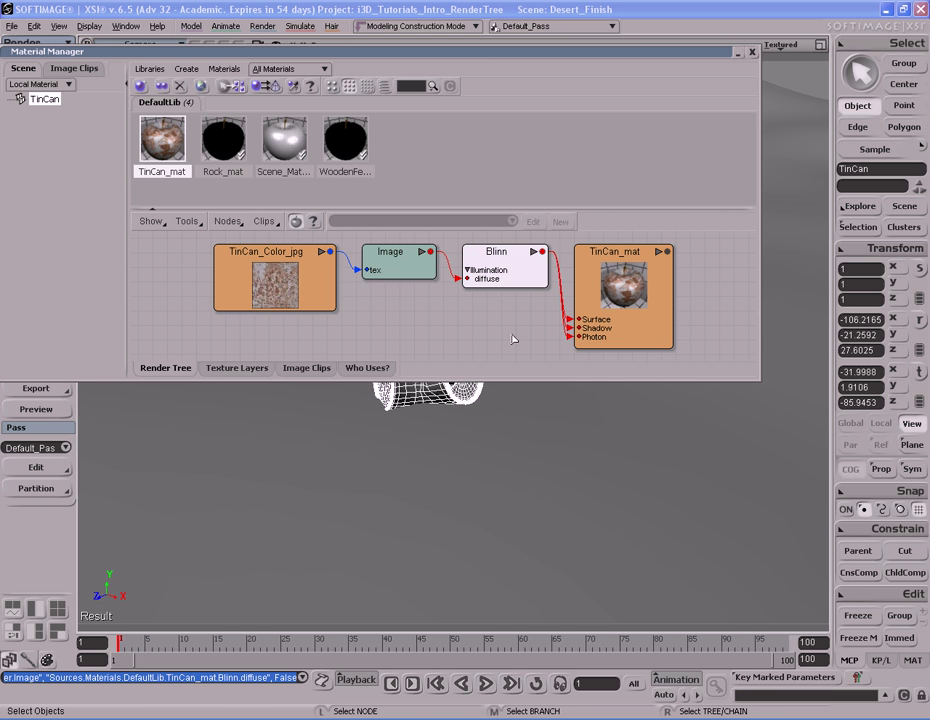
Inspect TinCan_mat in an enlarged shader ball preview and check the Blinn node's specular settings.
{"action": "left_click", "coordinate": [563, 350]}
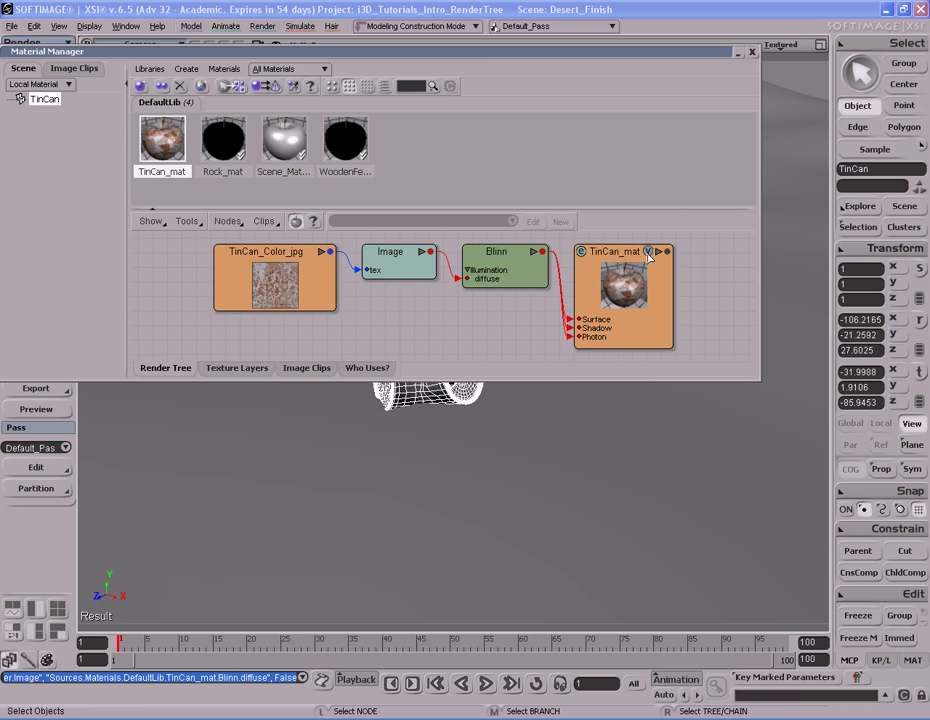
{"action": "left_click_drag", "start_coordinate": [505, 52], "coordinate": [507, 108]}
{"action": "left_click_drag", "start_coordinate": [530, 57], "coordinate": [400, 400]}
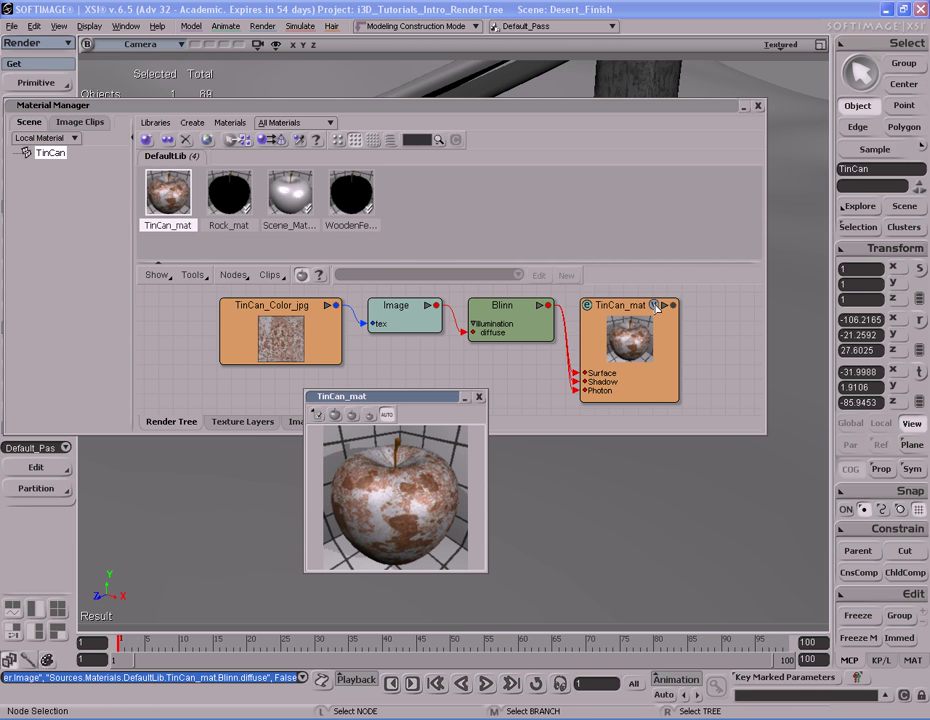
{"action": "left_click_drag", "start_coordinate": [434, 399], "coordinate": [455, 440]}
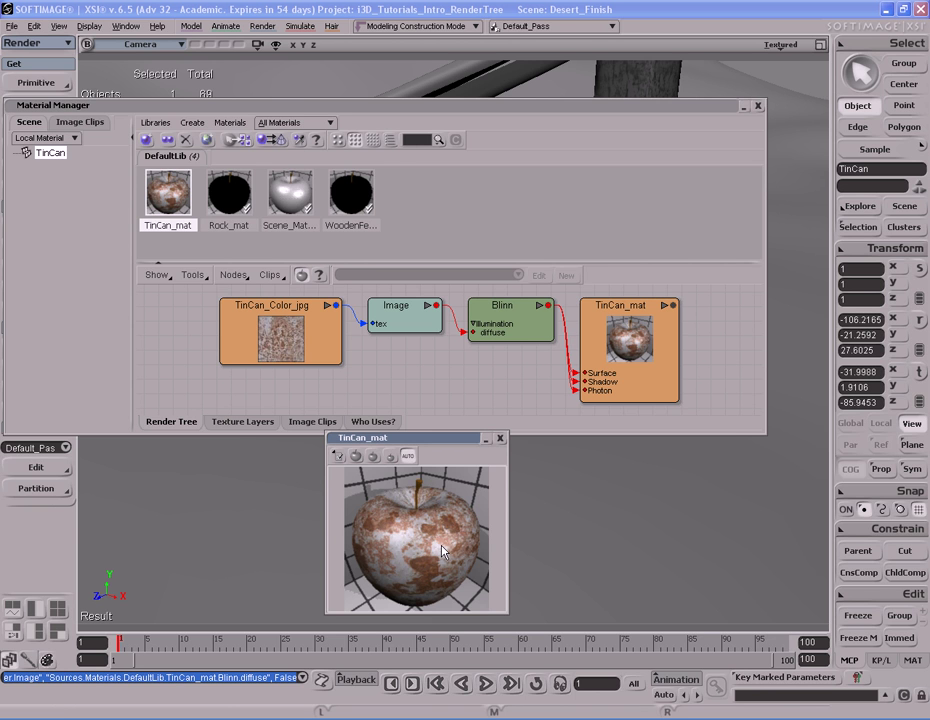
{"action": "left_click", "coordinate": [500, 438]}
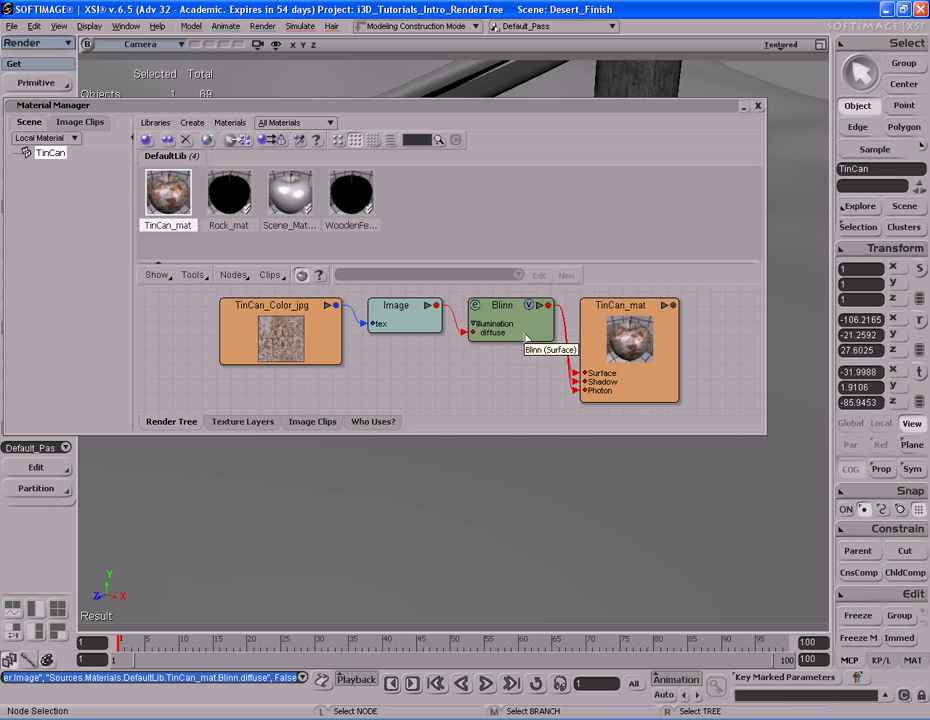
{"action": "double_click", "coordinate": [487, 333]}
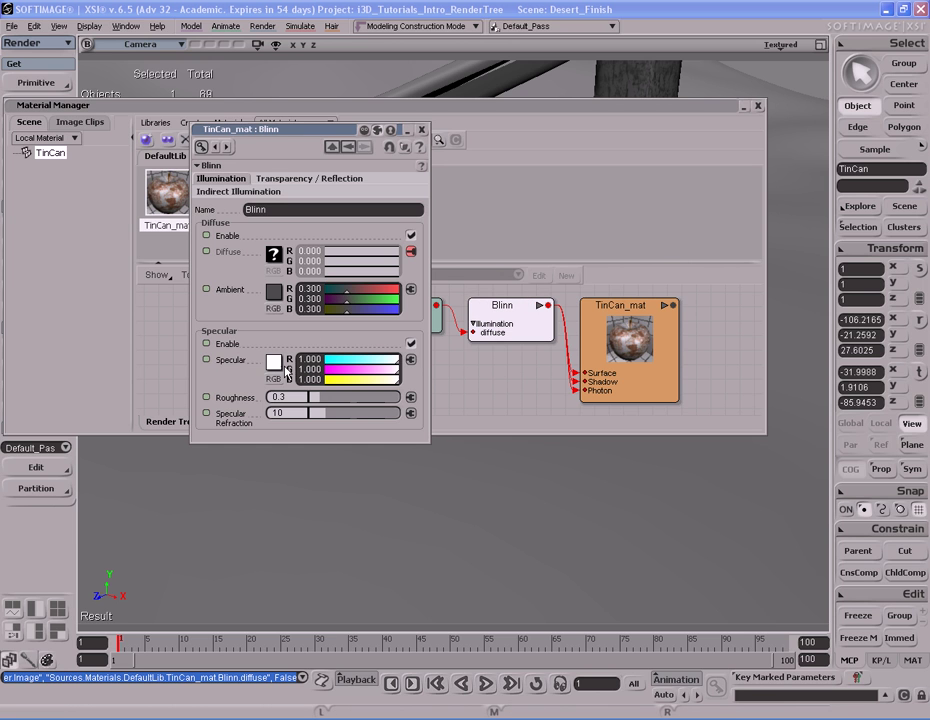
{"action": "left_click", "coordinate": [421, 129]}
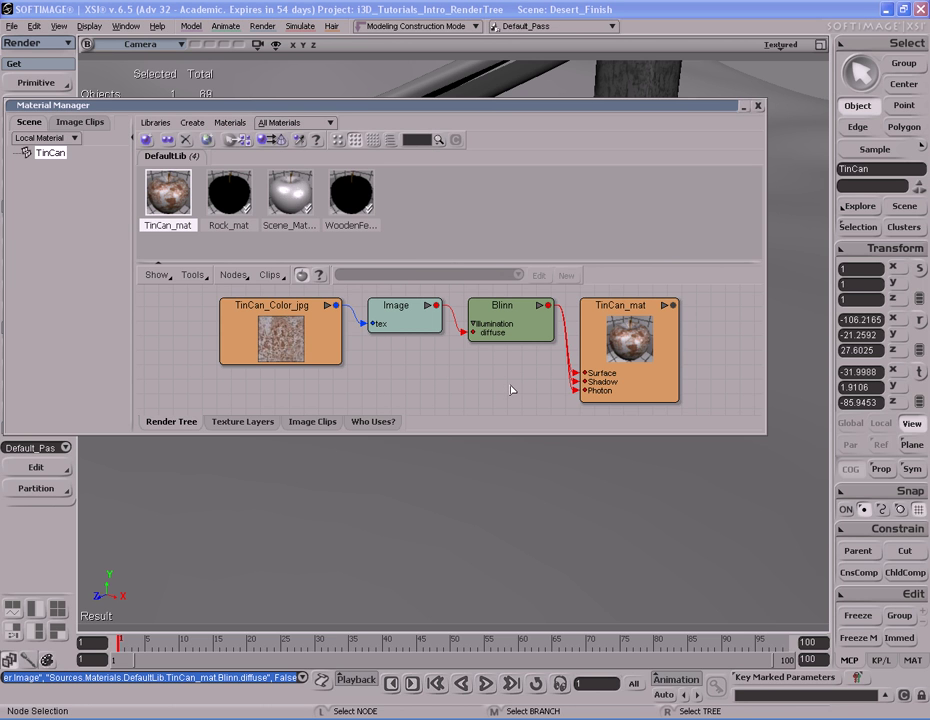
Add a second Image texture node below the first one and connect it to the Blinn's specular port.
{"action": "left_click", "coordinate": [233, 275]}
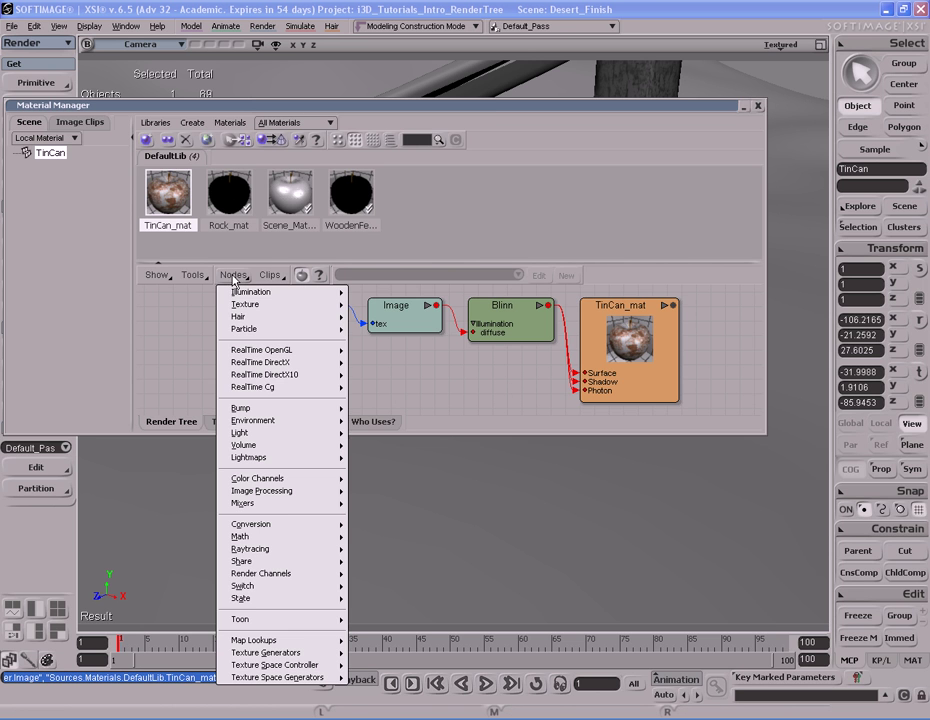
{"action": "mouse_move", "coordinate": [235, 292]}
{"action": "left_click", "coordinate": [405, 304]}
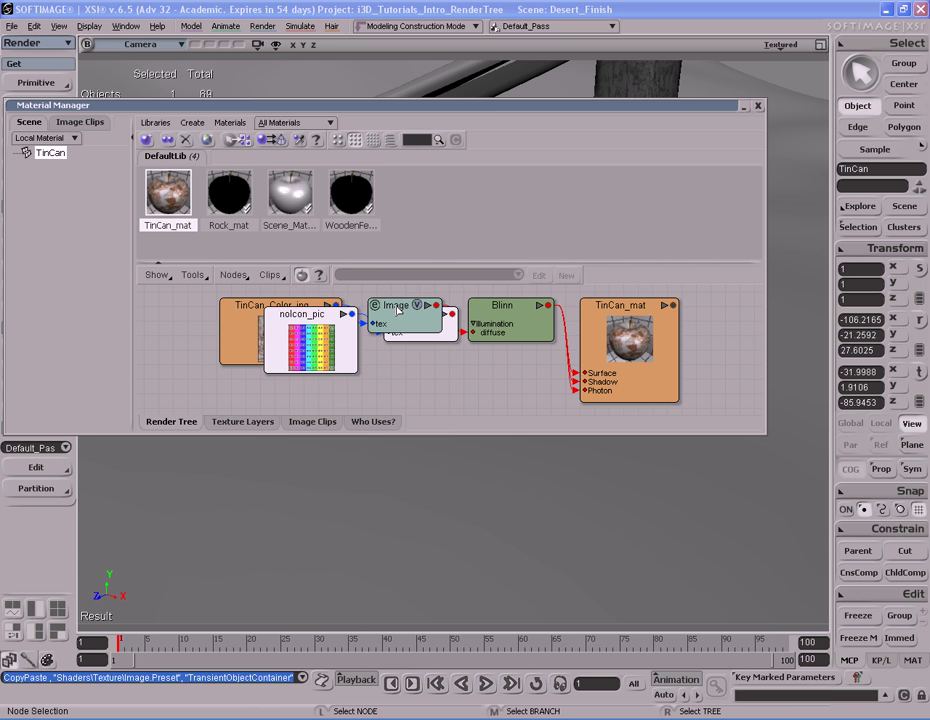
{"action": "left_click_drag", "start_coordinate": [432, 333], "coordinate": [510, 338]}
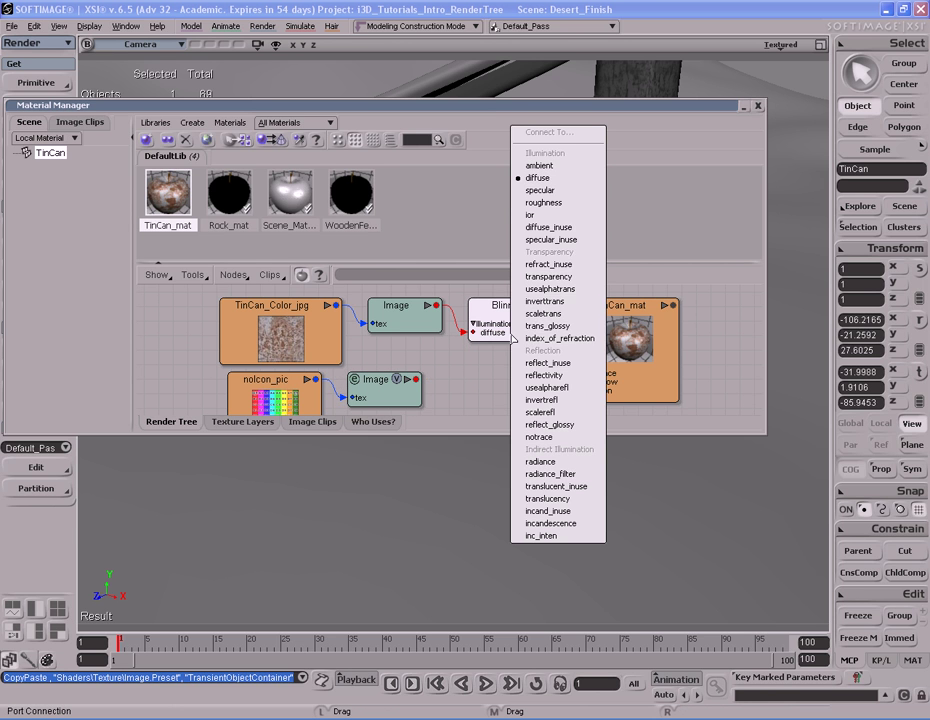
{"action": "left_click", "coordinate": [545, 190]}
Check the specular connection in the Blinn's properties and inspect the highlight in TinCan_mat's shader ball preview.
{"action": "double_click", "coordinate": [522, 328]}
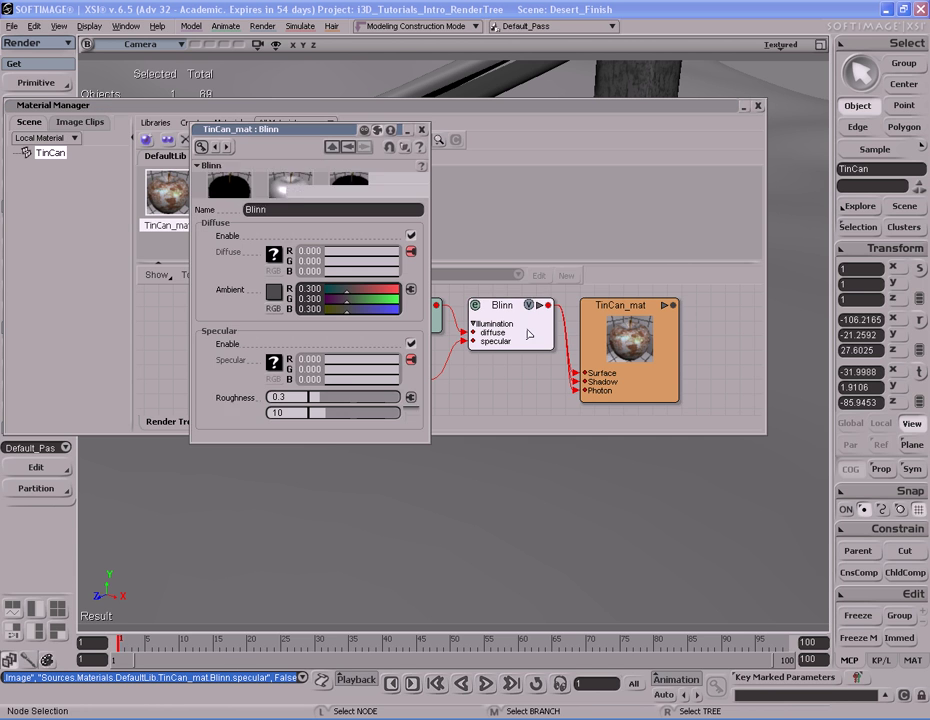
{"action": "left_click", "coordinate": [410, 342]}
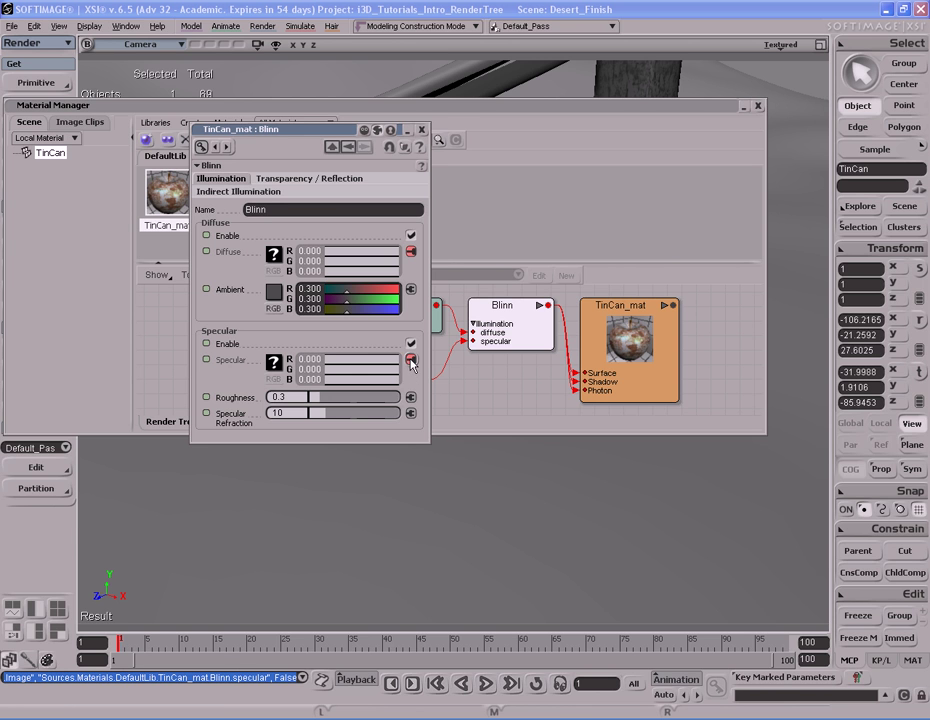
{"action": "left_click", "coordinate": [421, 129]}
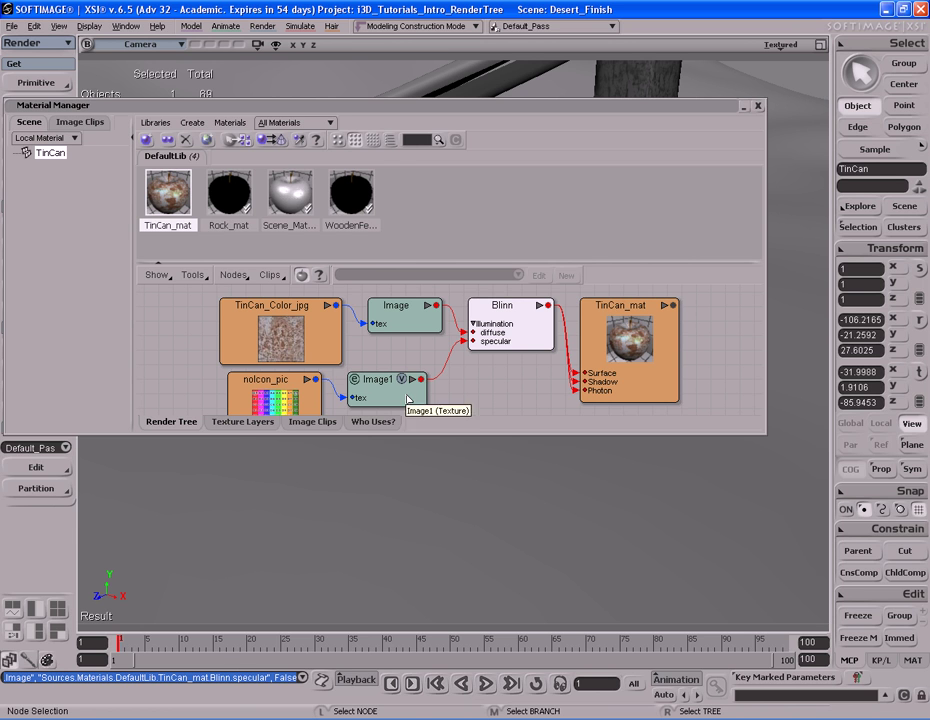
{"action": "left_click", "coordinate": [655, 306]}
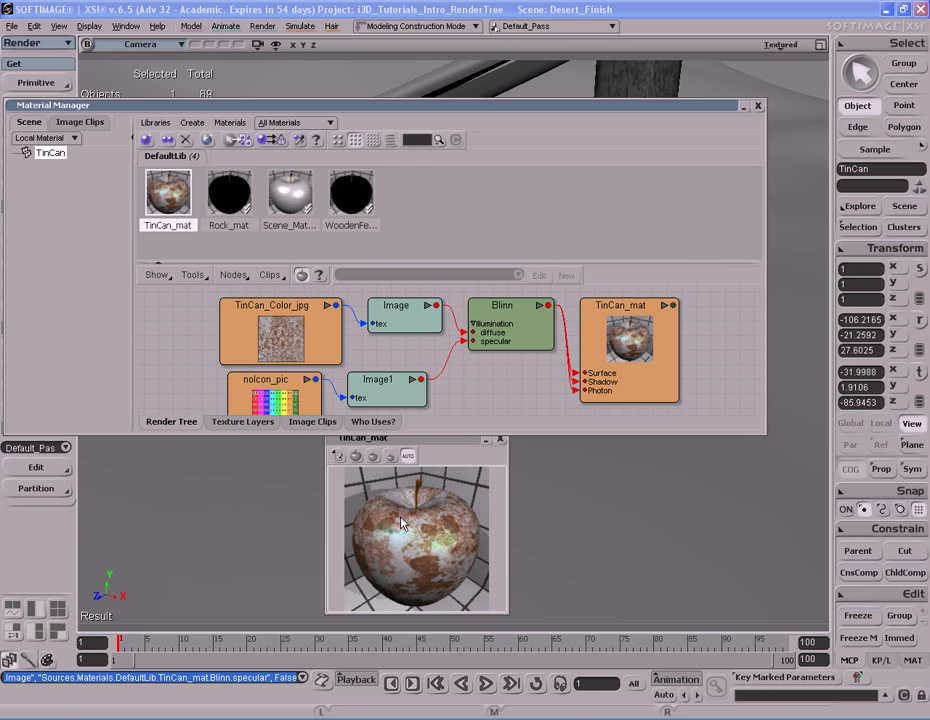
{"action": "left_click", "coordinate": [500, 440]}
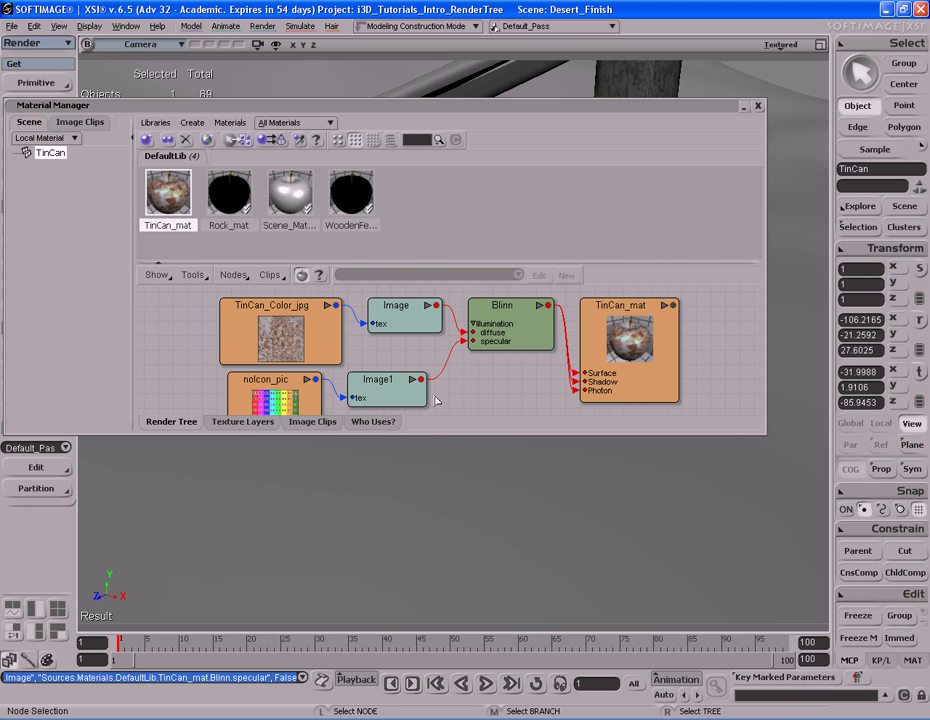
Load TinCan_Specular.jpg from the project's Pictures folder as a new image clip for the Image1 node.
{"action": "double_click", "coordinate": [387, 399]}
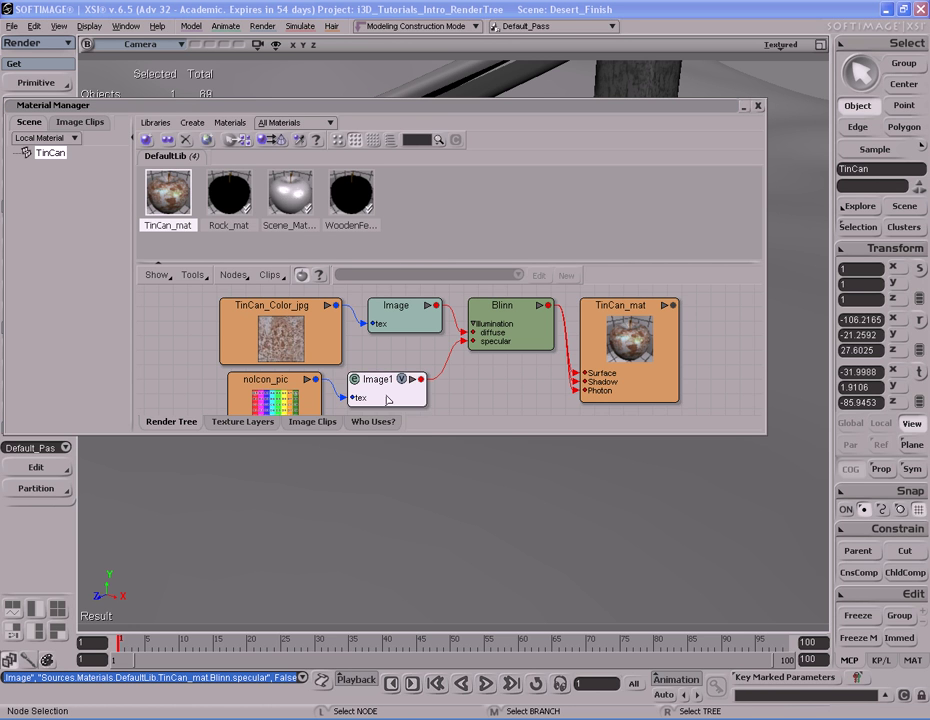
{"action": "left_click", "coordinate": [404, 223]}
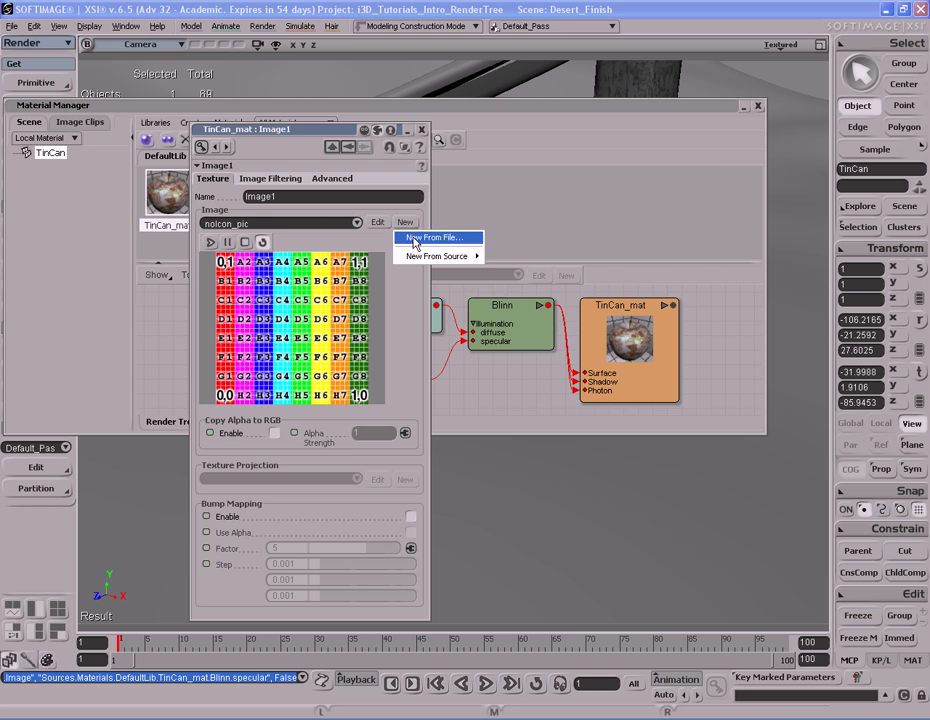
{"action": "left_click", "coordinate": [413, 239]}
{"action": "left_click_drag", "start_coordinate": [677, 346], "coordinate": [683, 425]}
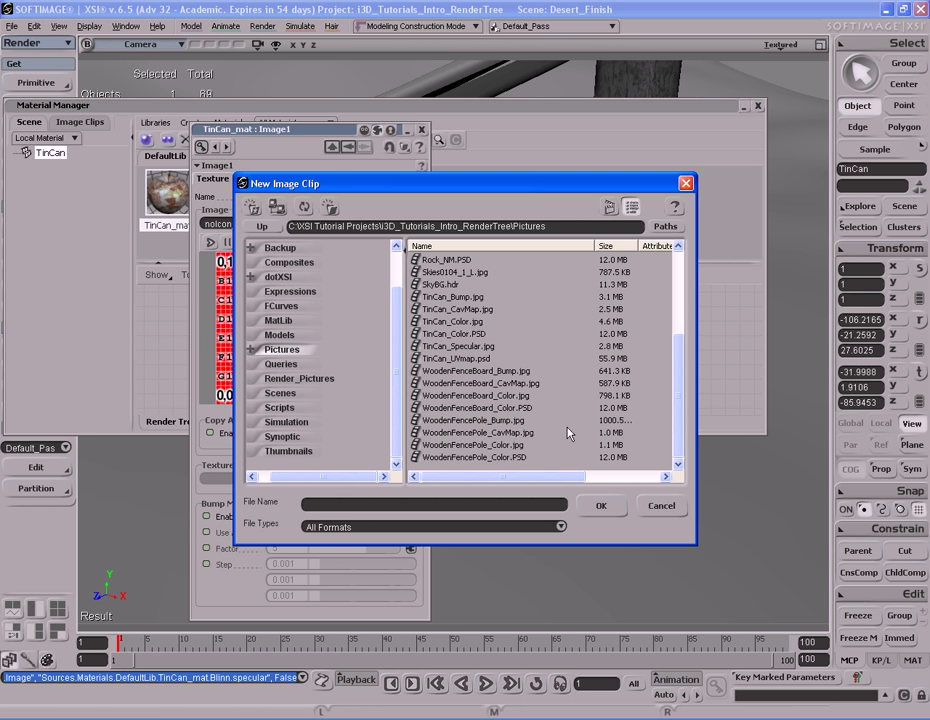
{"action": "left_click_drag", "start_coordinate": [683, 426], "coordinate": [677, 394]}
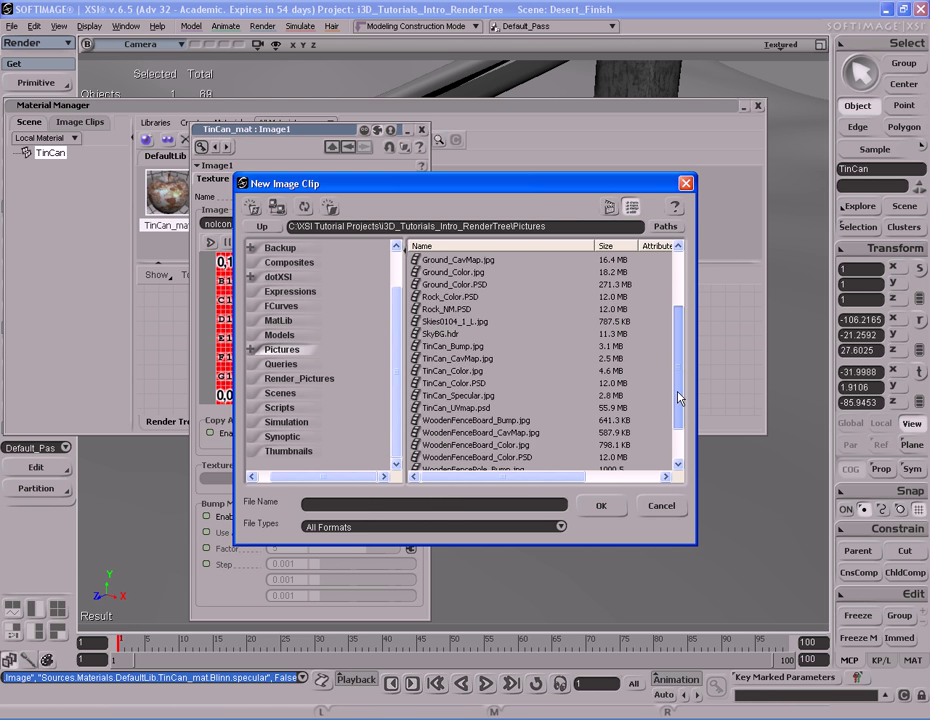
{"action": "left_click", "coordinate": [463, 396]}
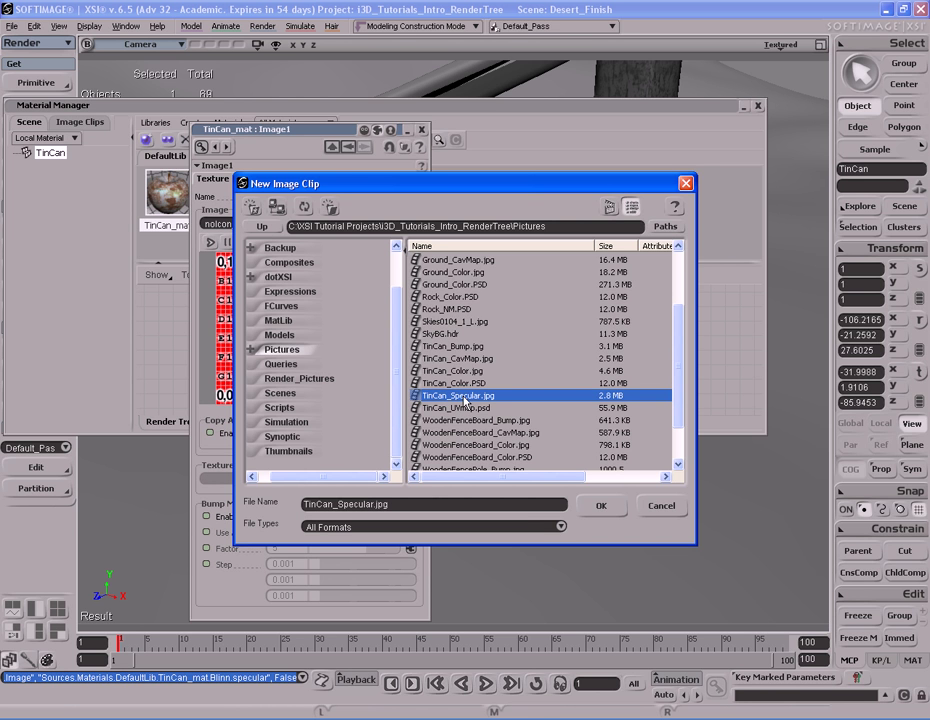
{"action": "double_click", "coordinate": [463, 396]}
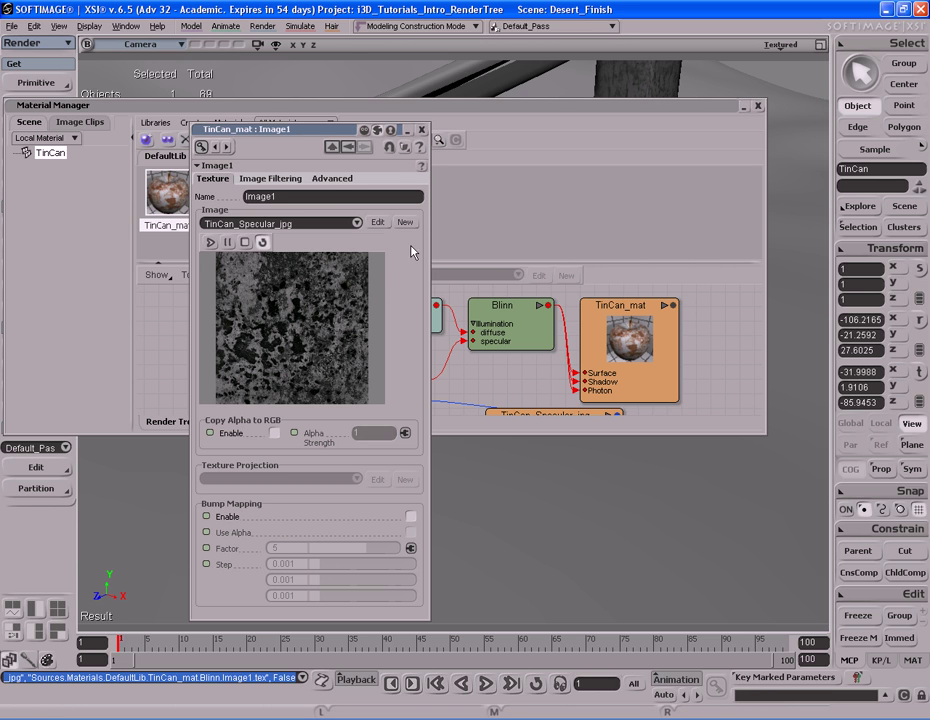
{"action": "left_click", "coordinate": [421, 129]}
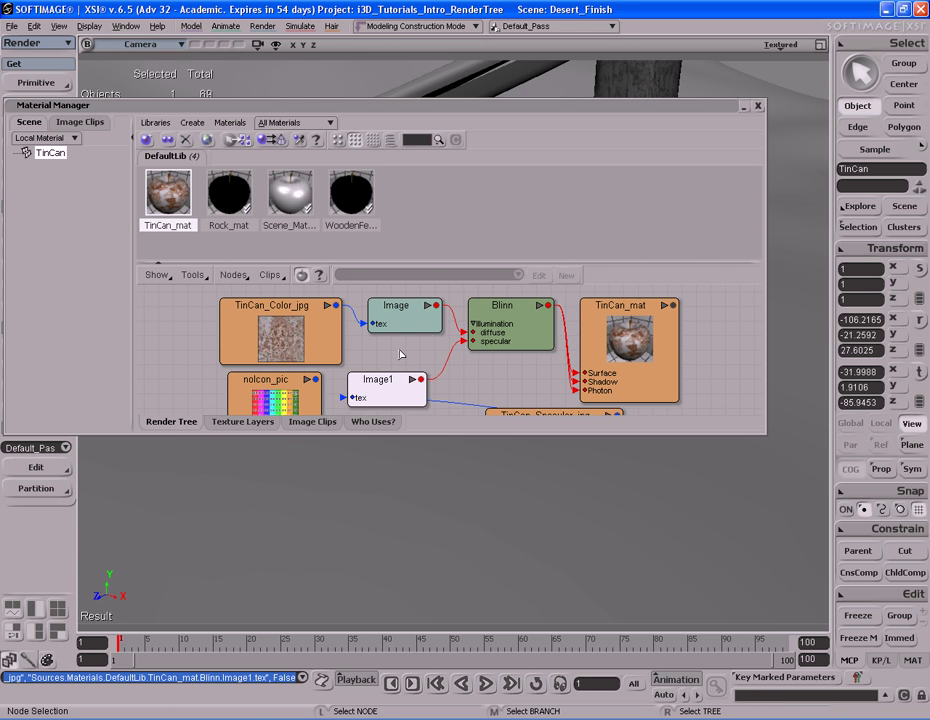
Auto-arrange the render tree nodes and preview TinCan_mat's shader ball with the specular map.
{"action": "left_click", "coordinate": [400, 354]}
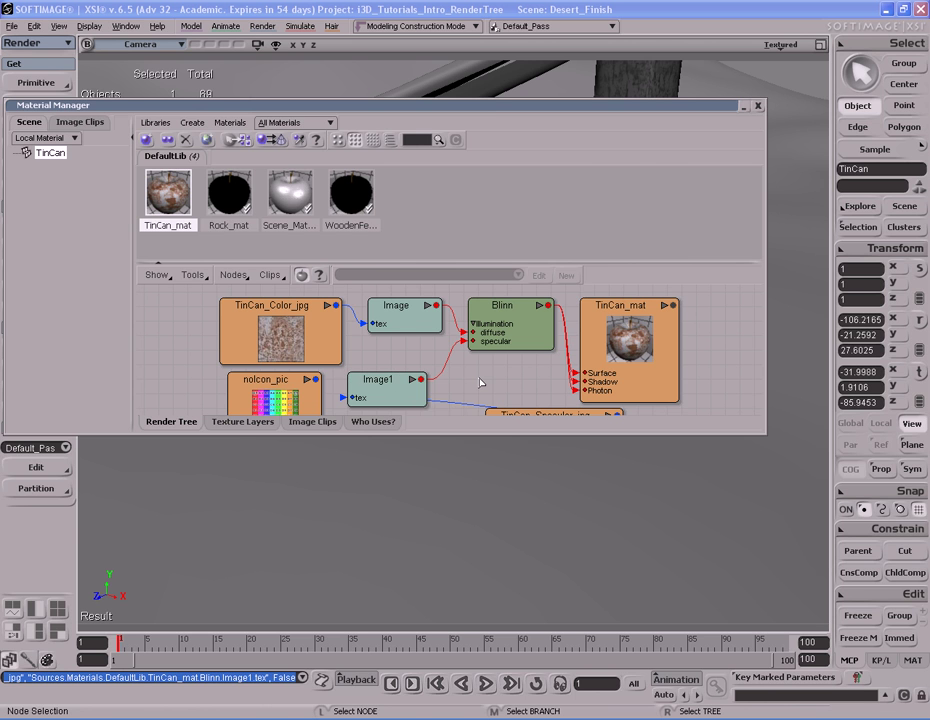
{"action": "key", "text": "a"}
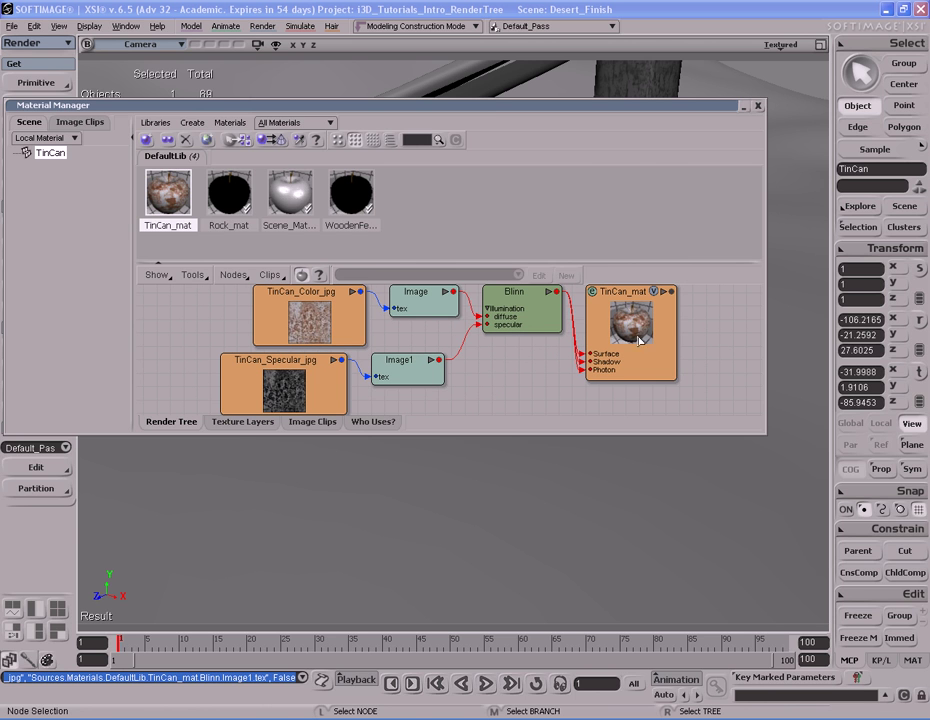
{"action": "key", "text": "p"}
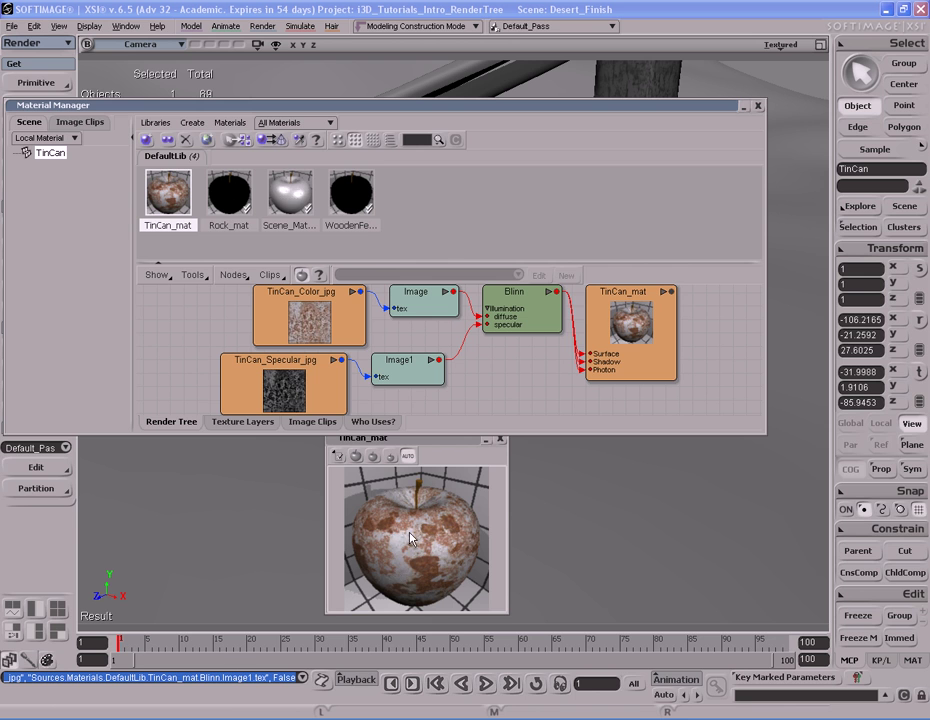
{"action": "left_click", "coordinate": [500, 439]}
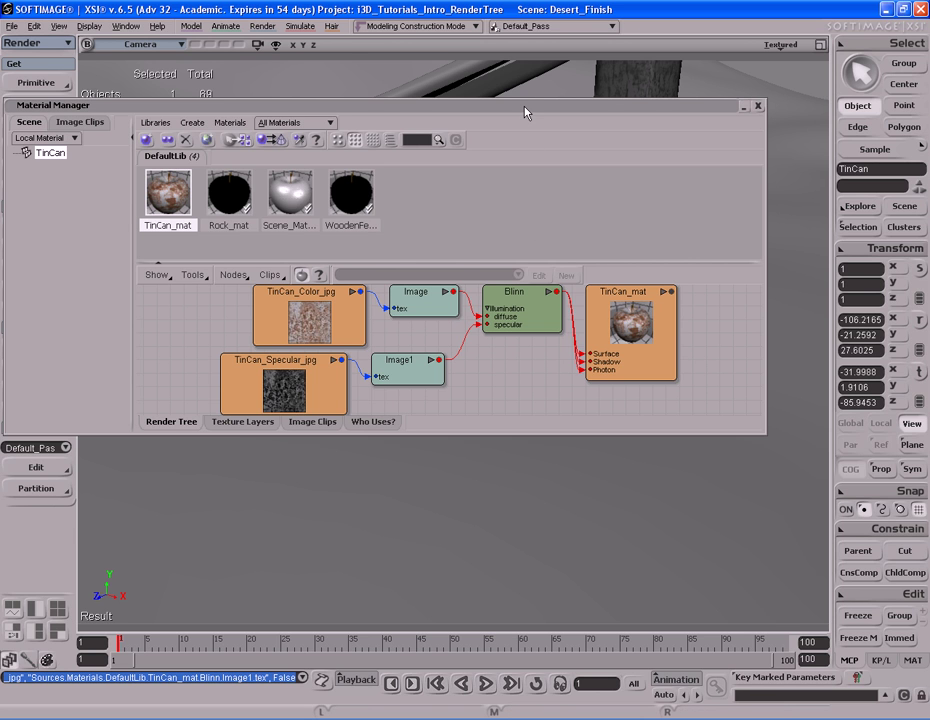
Assign TinCan_mat to the tin can in the camera view, moving the Material Manager clear of the can.
{"action": "left_click_drag", "start_coordinate": [527, 112], "coordinate": [563, 474]}
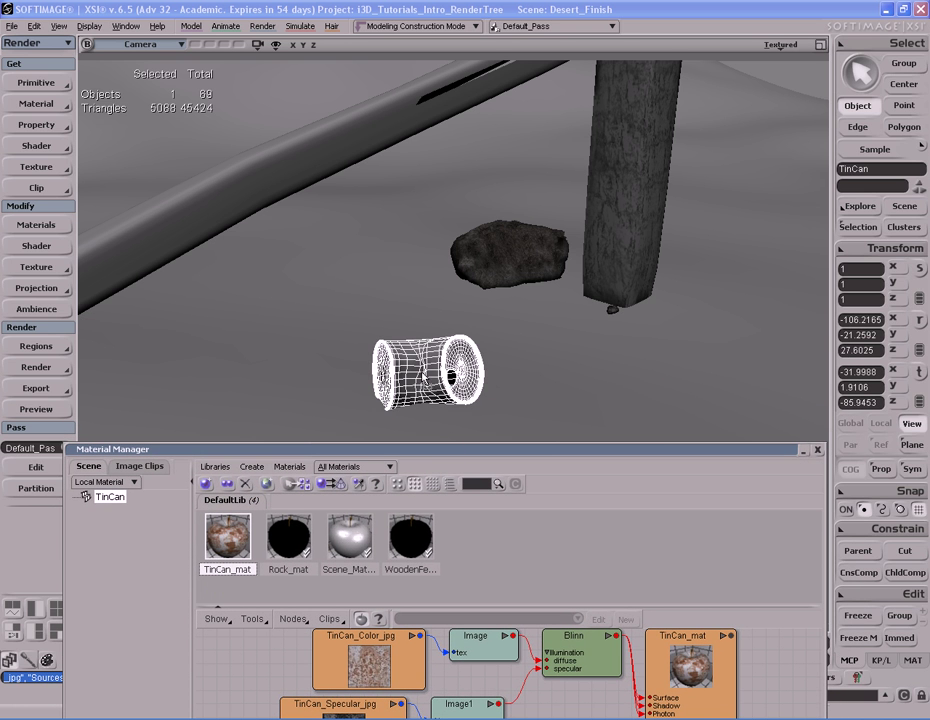
{"action": "left_click_drag", "start_coordinate": [431, 368], "coordinate": [432, 369]}
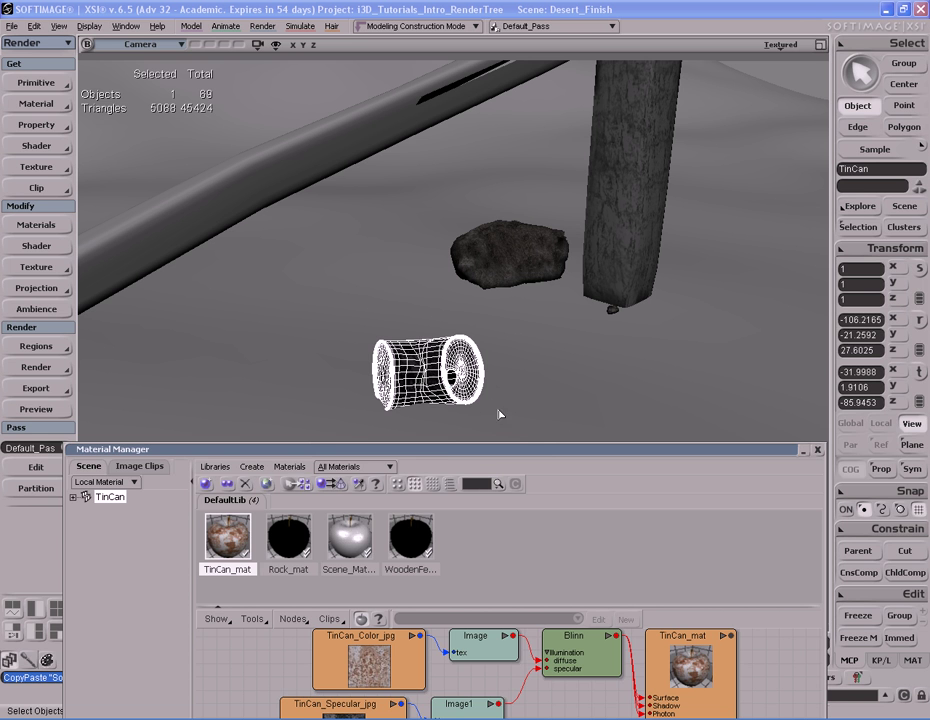
{"action": "left_click_drag", "start_coordinate": [519, 450], "coordinate": [497, 45]}
Render a region around the tin can close up to check its material, and close the region.
{"action": "key", "text": "s"}
{"action": "middle_click_drag", "start_coordinate": [467, 482], "coordinate": [430, 484]}
{"action": "right_click_drag", "start_coordinate": [430, 484], "coordinate": [500, 484]}
{"action": "key", "text": "q"}
{"action": "mouse_move", "coordinate": [302, 380]}
{"action": "left_mouse_down"}
{"action": "mouse_move", "coordinate": [436, 478]}
{"action": "mouse_move", "coordinate": [576, 560]}
{"action": "left_mouse_up"}
{"action": "key", "text": "space"}
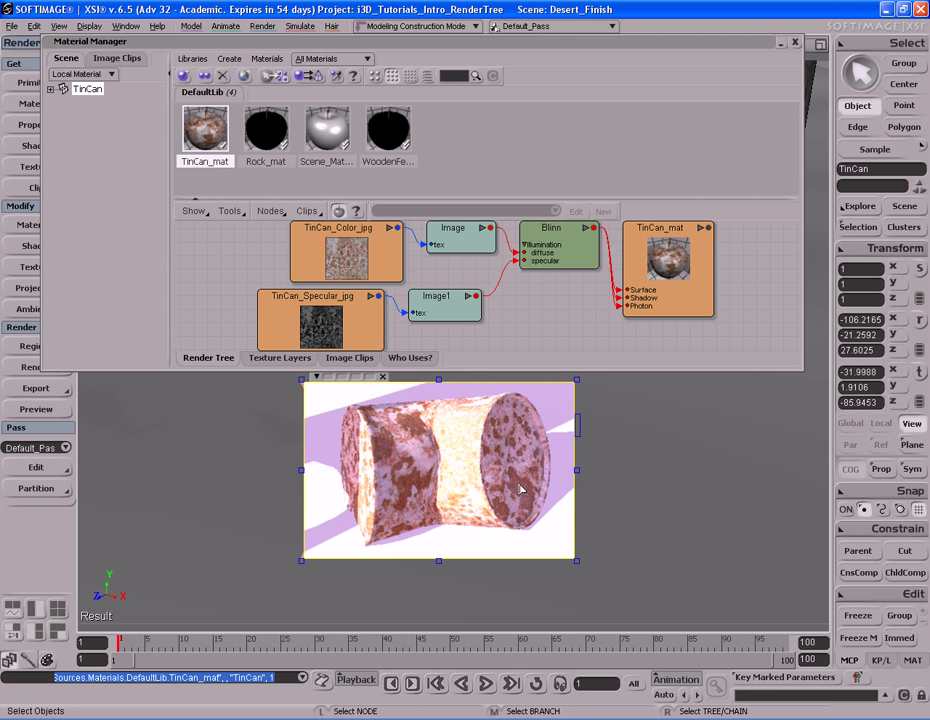
{"action": "key", "text": "q"}
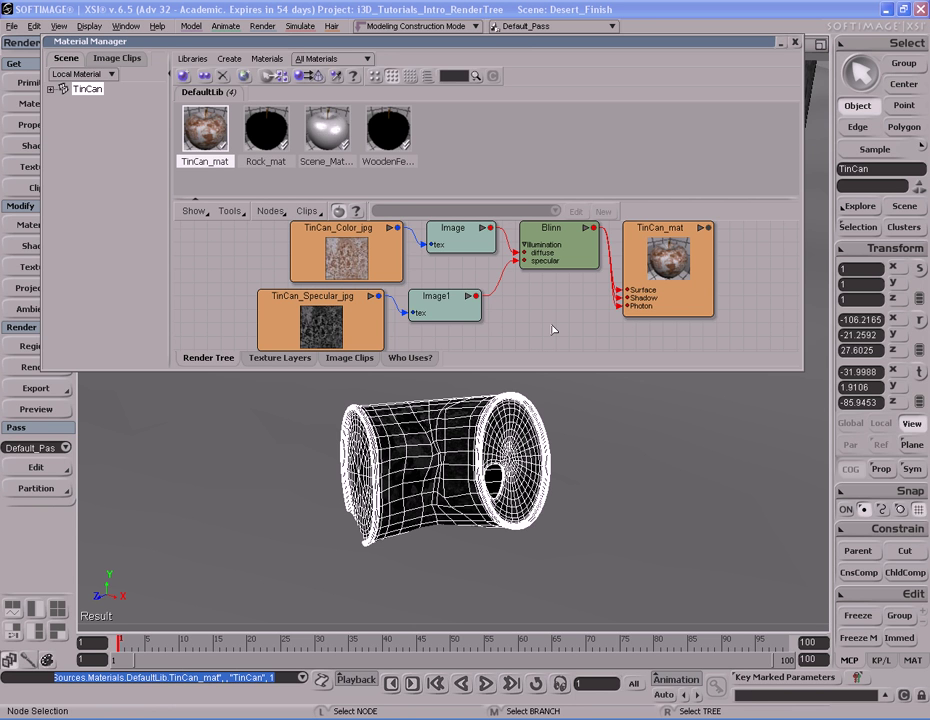
Move the Blinn branch away from TinCan_mat and add an Ambient Occlusion node below the Blinn.
{"action": "middle_click_drag", "start_coordinate": [555, 245], "coordinate": [413, 256]}
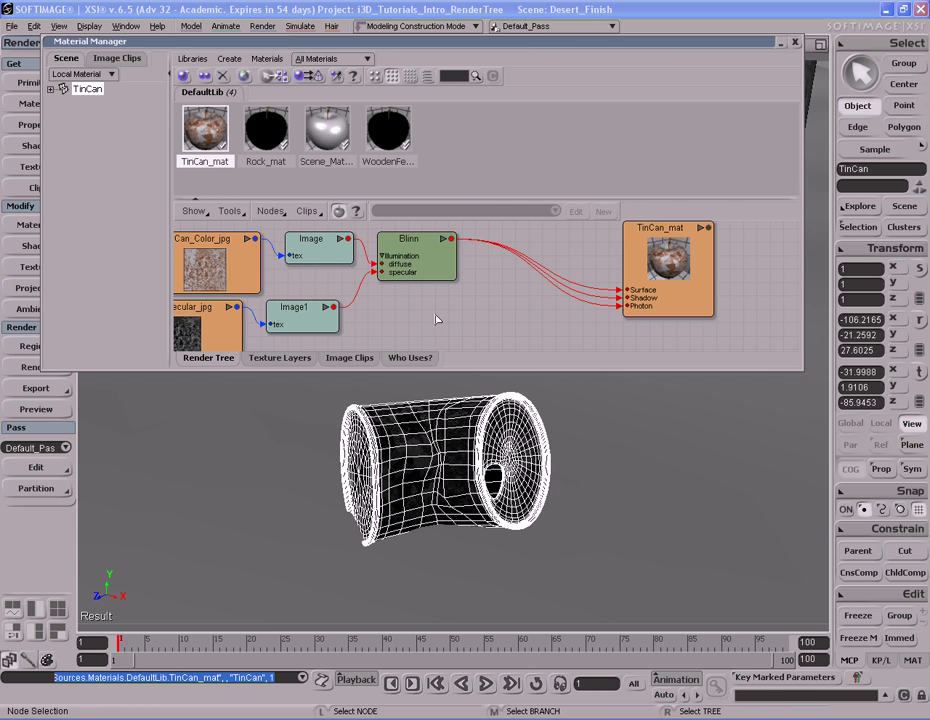
{"action": "left_click", "coordinate": [270, 213]}
{"action": "mouse_move", "coordinate": [292, 228]}
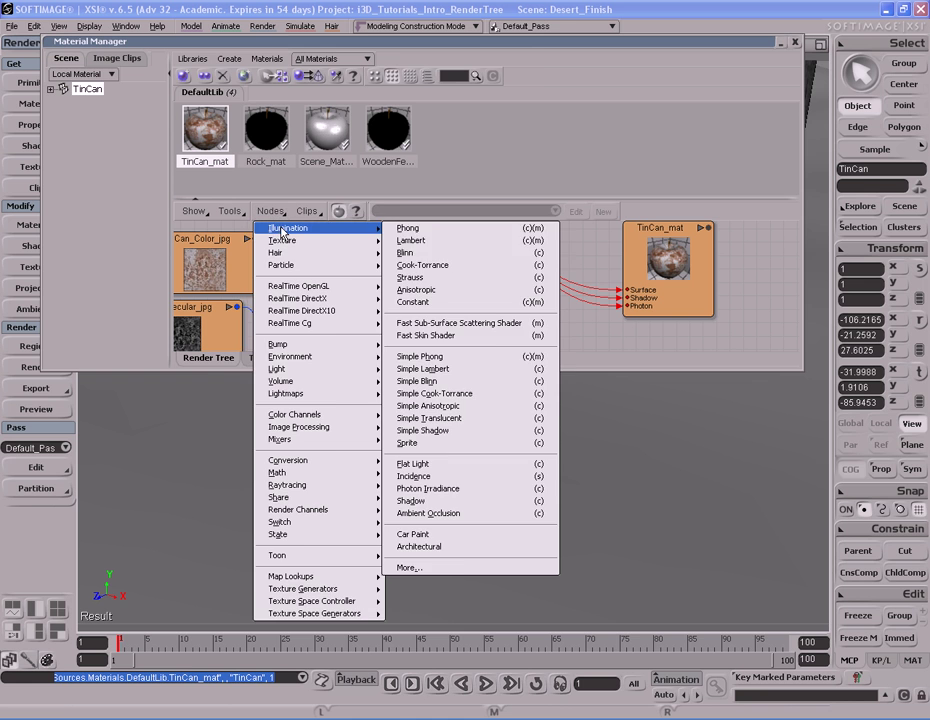
{"action": "left_click", "coordinate": [447, 516]}
{"action": "left_click_drag", "start_coordinate": [480, 241], "coordinate": [437, 345]}
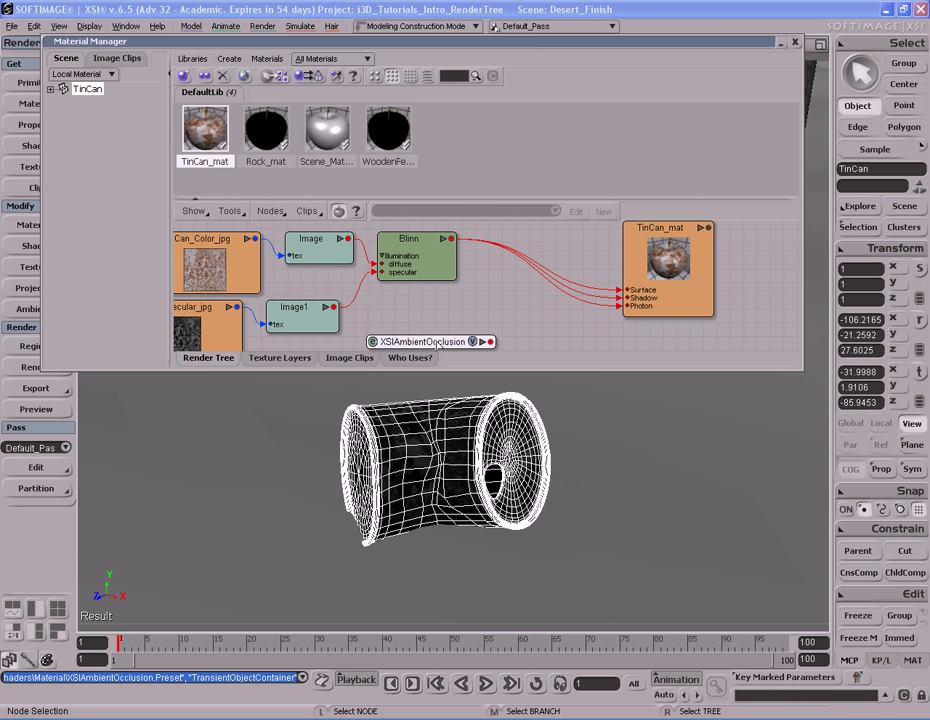
Add a Mix_2colors node between the Blinn and TinCan_mat and connect the Blinn to its base_color port.
{"action": "left_click", "coordinate": [272, 212]}
{"action": "mouse_move", "coordinate": [322, 441]}
{"action": "left_click", "coordinate": [437, 446]}
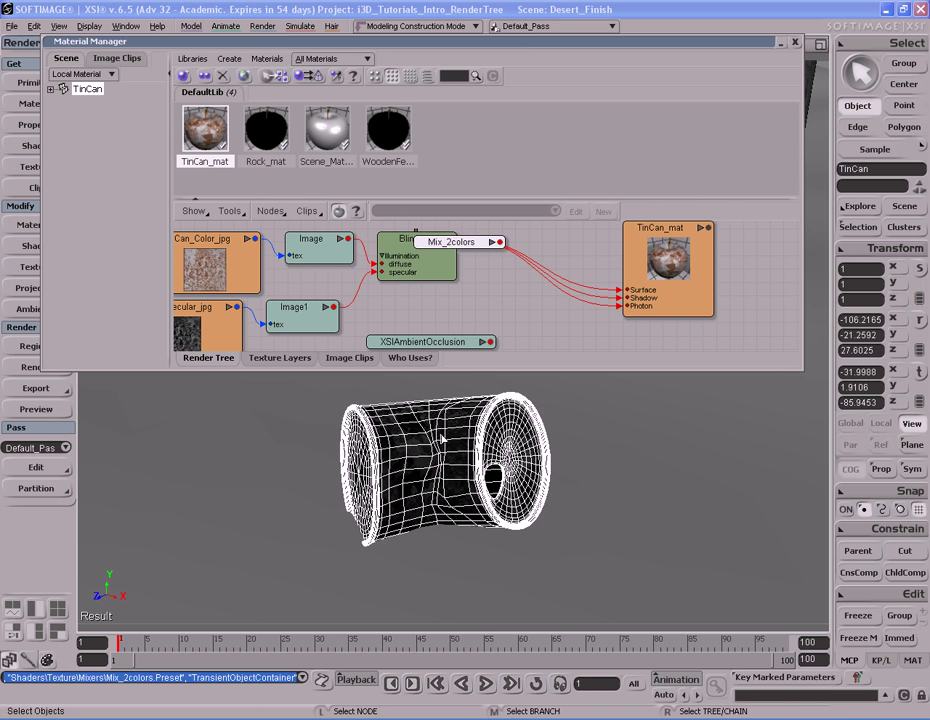
{"action": "left_click_drag", "start_coordinate": [462, 242], "coordinate": [537, 246]}
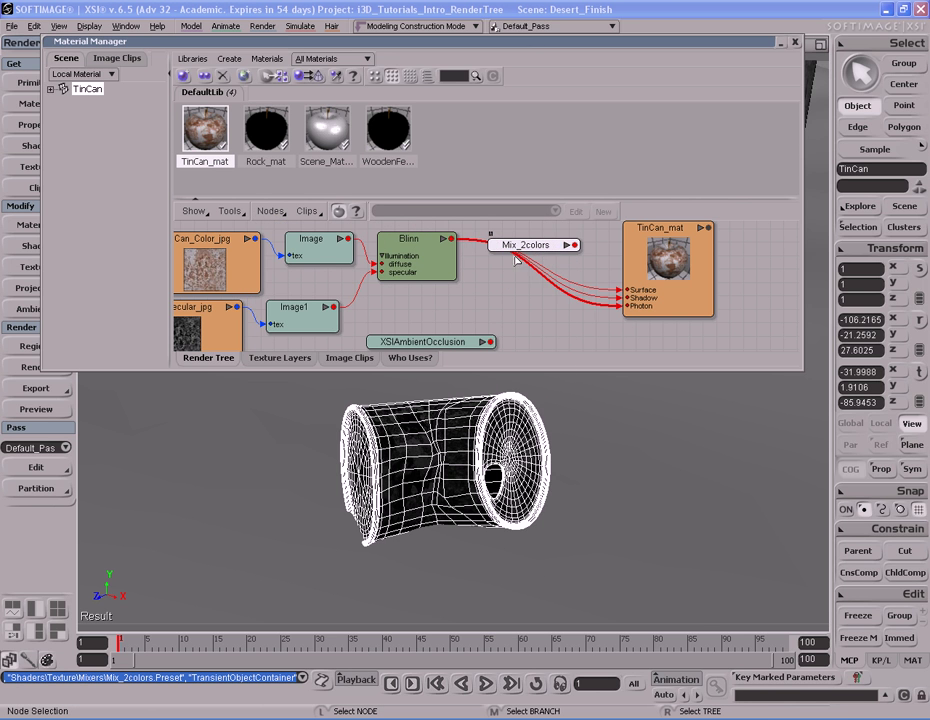
{"action": "left_click_drag", "start_coordinate": [453, 241], "coordinate": [527, 245]}
{"action": "left_click", "coordinate": [552, 239]}
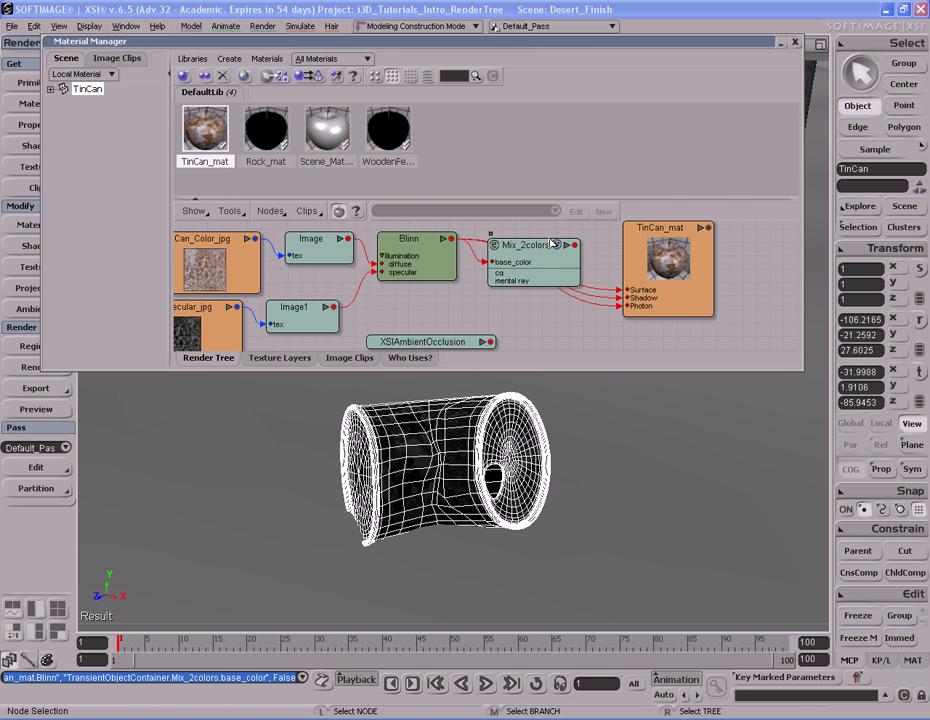
Connect the XSIAmbientOcclusion node to the color1 port of Mix_2colors.
{"action": "left_click_drag", "start_coordinate": [513, 347], "coordinate": [527, 250]}
{"action": "left_click", "coordinate": [561, 280]}
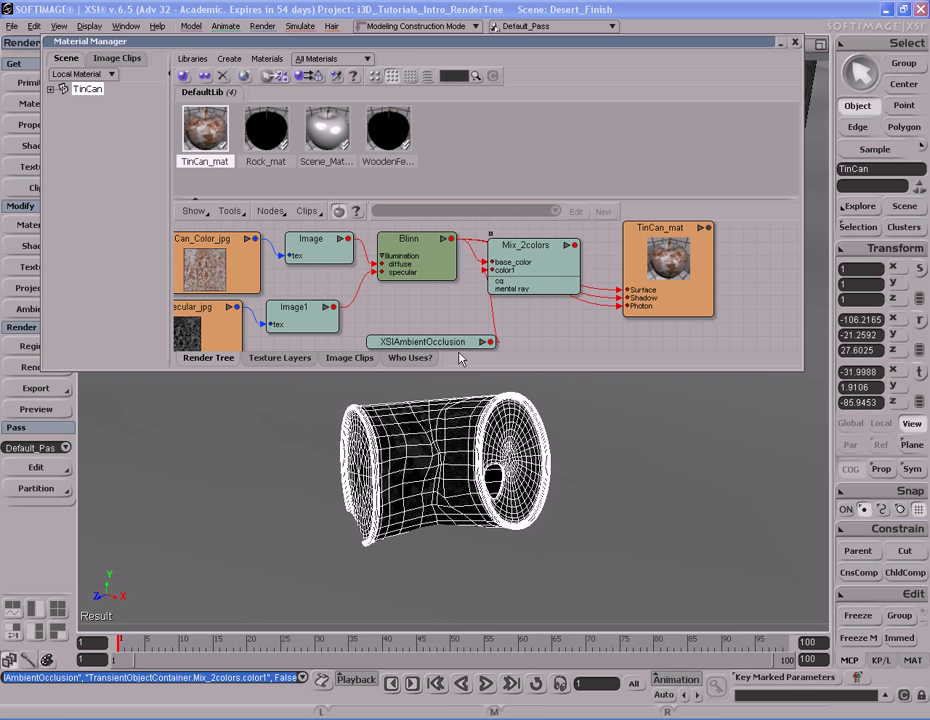
{"action": "key", "text": "a"}
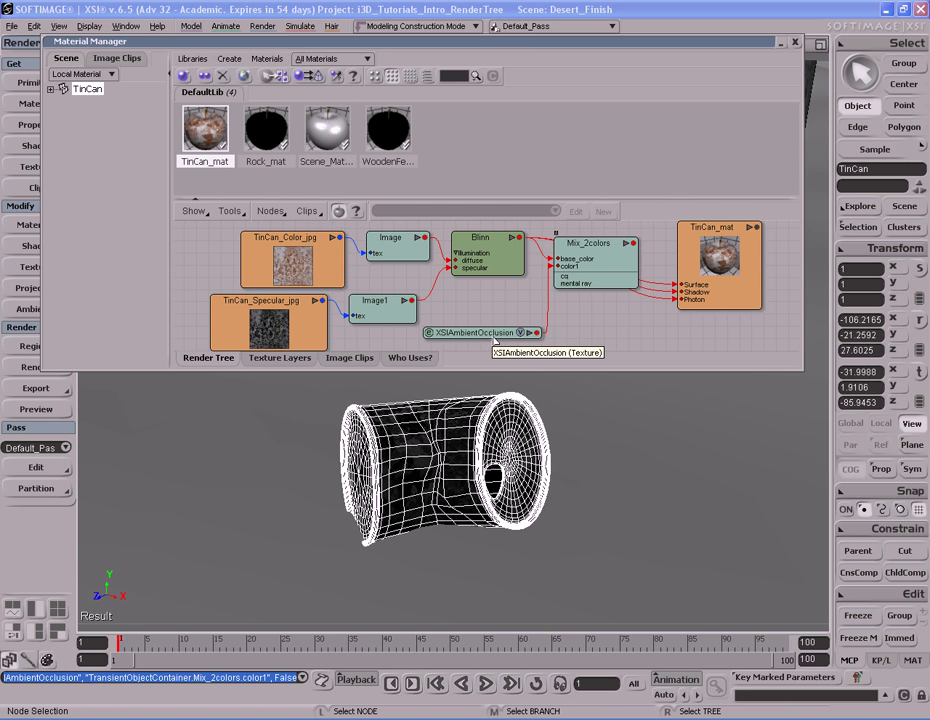
Set the Mix_2colors weight to 1 for R, G and B and its mode to Hide/Reveal(Multiply), and save the scene.
{"action": "double_click", "coordinate": [614, 263]}
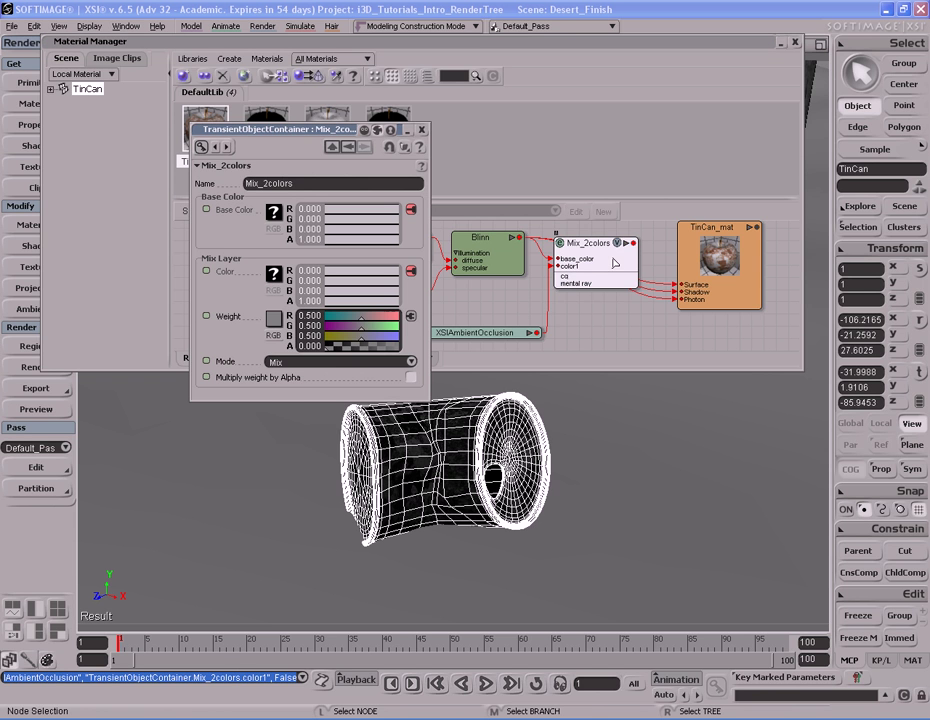
{"action": "left_click", "coordinate": [273, 318]}
{"action": "left_click_drag", "start_coordinate": [362, 372], "coordinate": [366, 332]}
{"action": "left_click", "coordinate": [357, 501]}
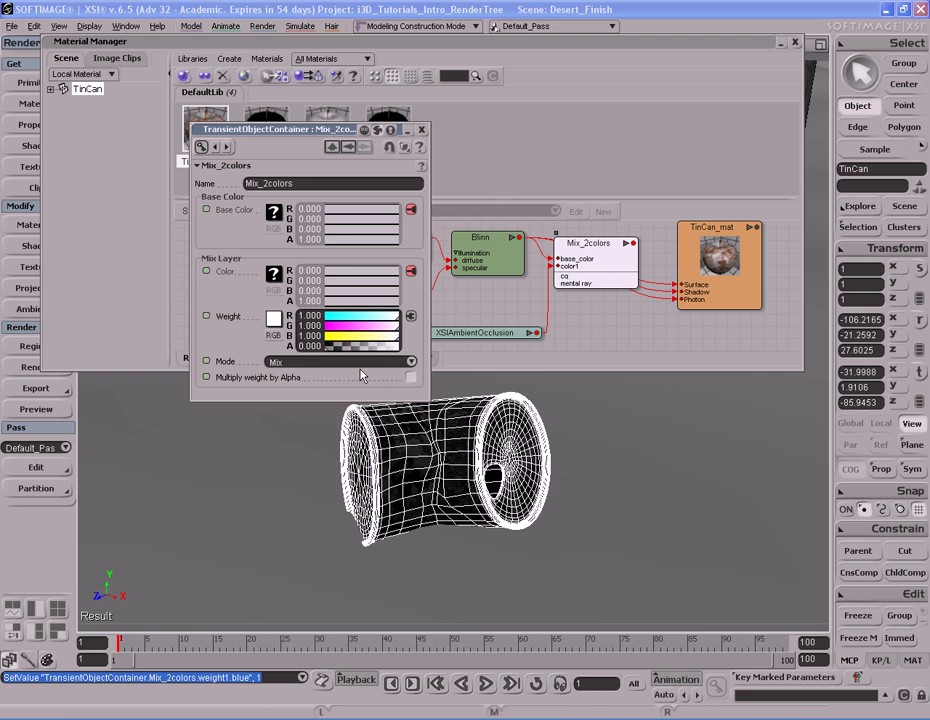
{"action": "left_click", "coordinate": [362, 362]}
{"action": "left_click", "coordinate": [350, 386]}
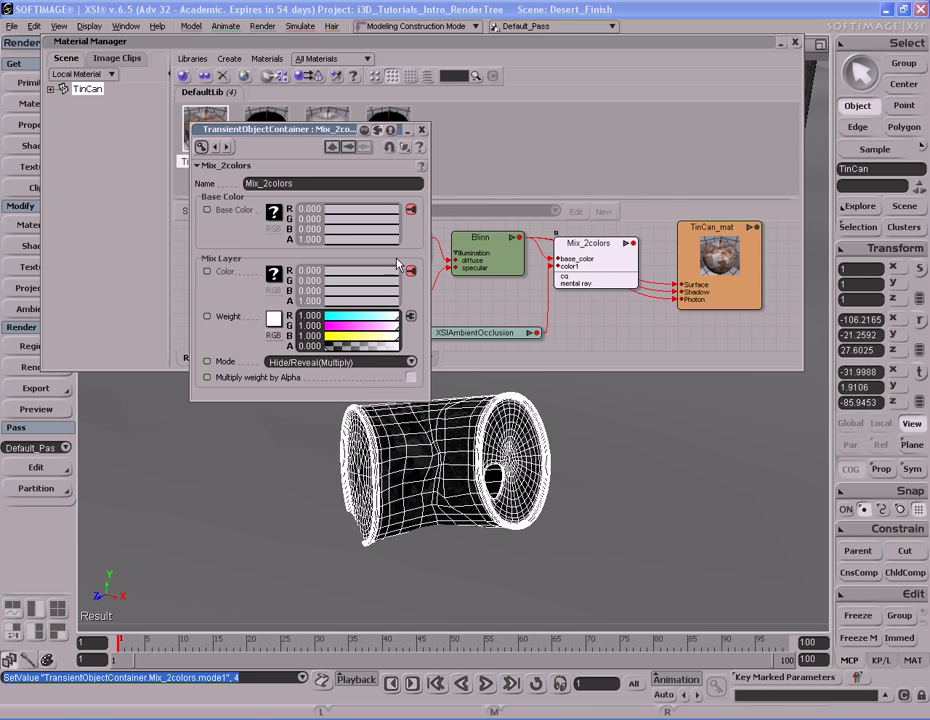
{"action": "left_click", "coordinate": [305, 93]}
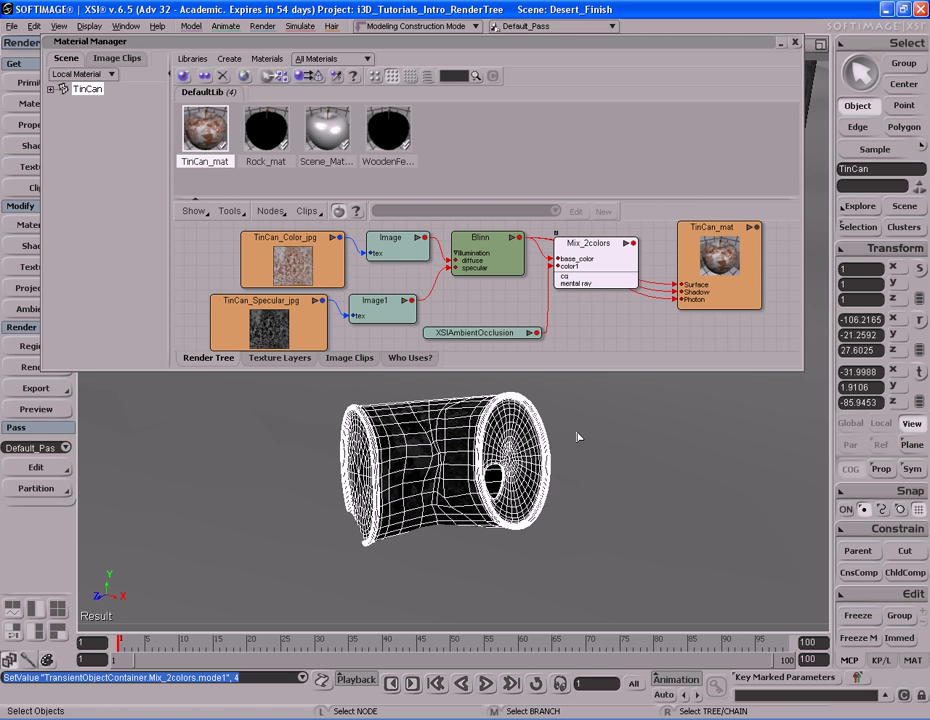
{"action": "key", "text": "ctrl+s"}
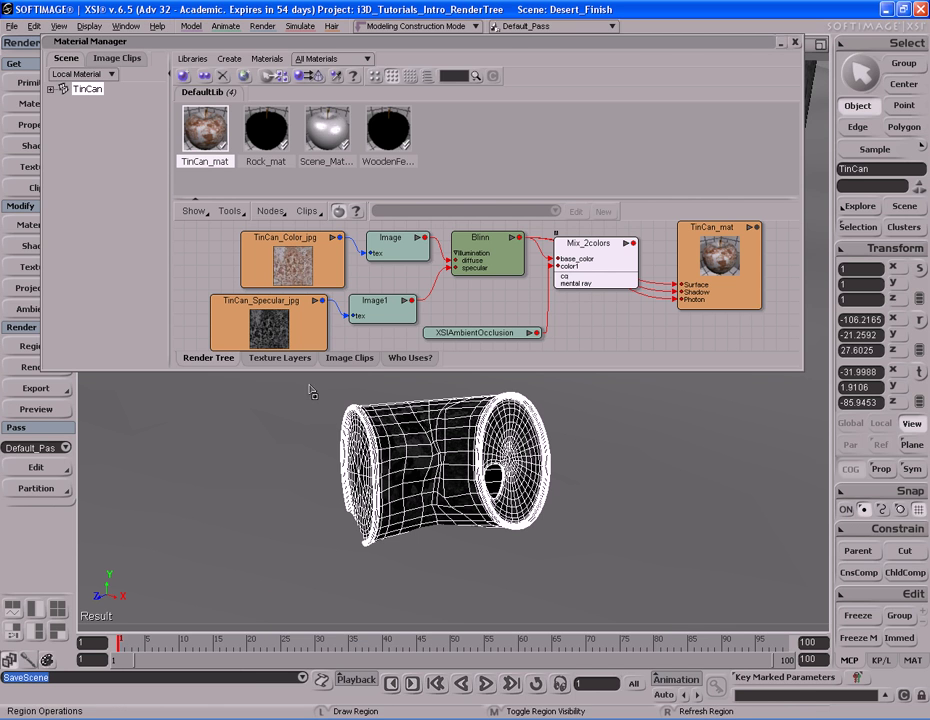
Render a region around the tin can to check the ambient occlusion mix, and close the region.
{"action": "left_click_drag", "start_coordinate": [310, 395], "coordinate": [585, 560]}
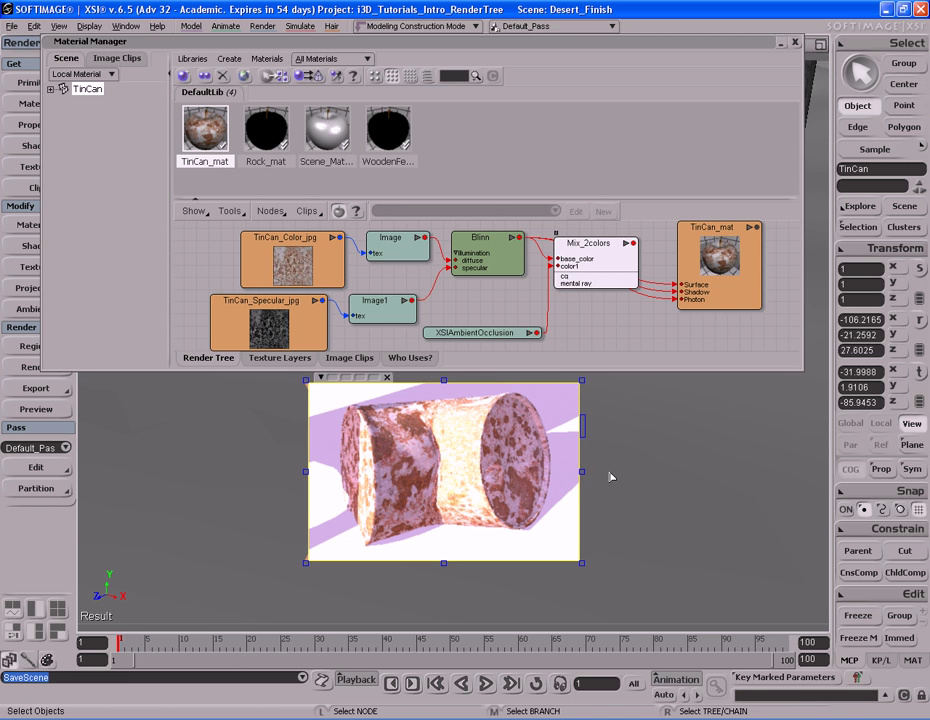
{"action": "key", "text": "q"}
{"action": "key", "text": "q"}
Connect the Mix_2colors output to the Surface, Shadow and Photon ports of TinCan_mat in place of the Blinn.
{"action": "mouse_move", "coordinate": [620, 262]}
{"action": "left_mouse_down"}
{"action": "mouse_move", "coordinate": [683, 315]}
{"action": "mouse_move", "coordinate": [615, 320]}
{"action": "mouse_move", "coordinate": [632, 280]}
{"action": "left_mouse_up"}
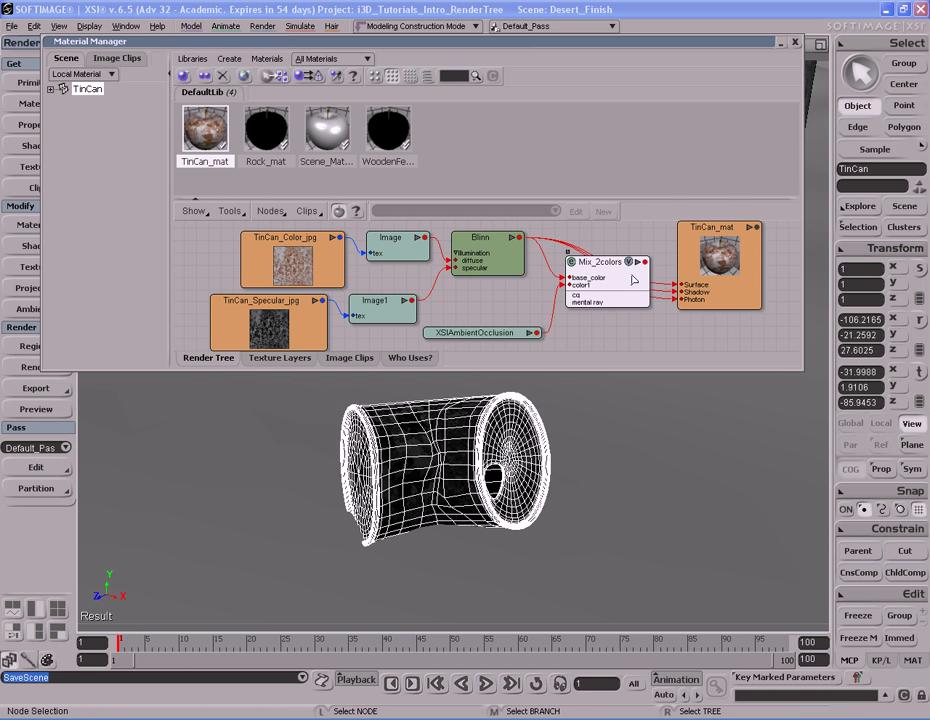
{"action": "left_click_drag", "start_coordinate": [609, 298], "coordinate": [745, 298]}
{"action": "left_click", "coordinate": [740, 294]}
{"action": "left_click", "coordinate": [738, 305]}
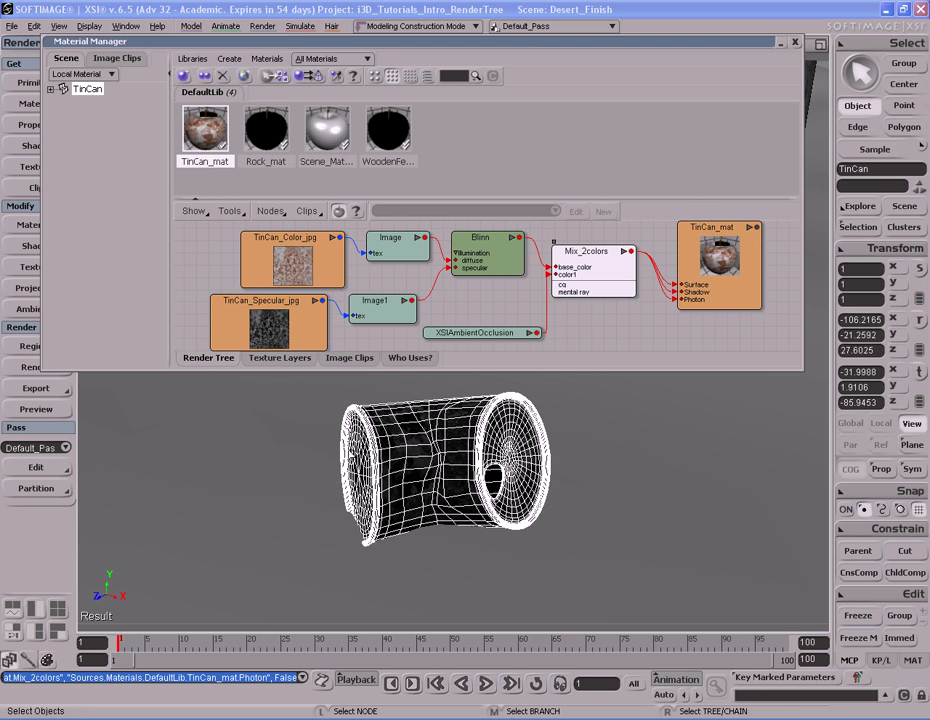
Render a region around the tin can with Mix_2colors driving TinCan_mat, and close the region.
{"action": "key", "text": "q"}
{"action": "left_click_drag", "start_coordinate": [315, 375], "coordinate": [570, 553]}
{"action": "key", "text": "space"}
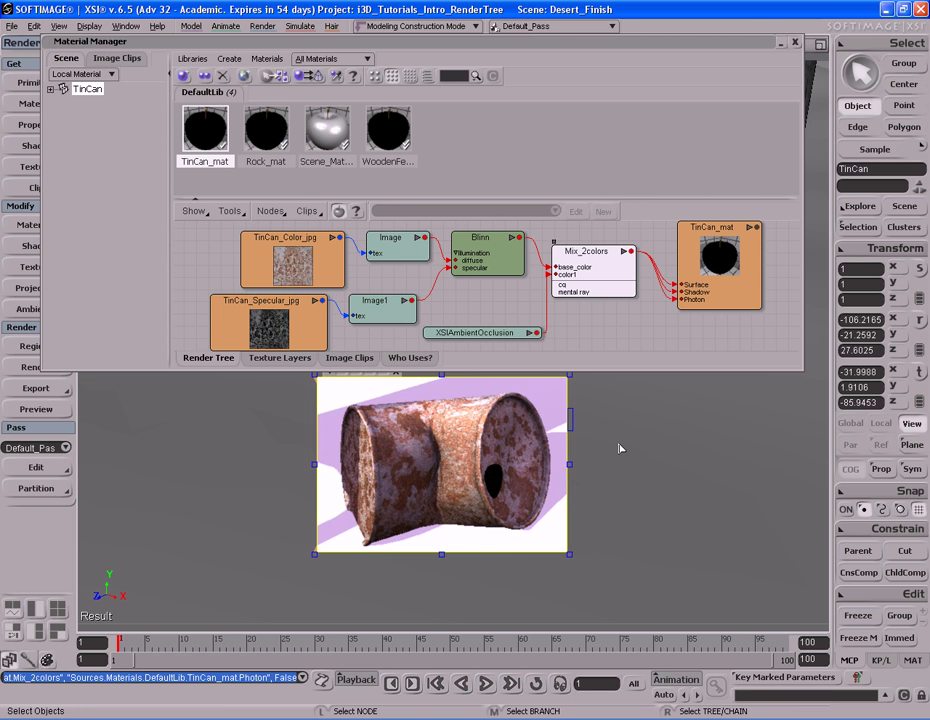
{"action": "key", "text": "q"}
{"action": "key", "text": "q"}
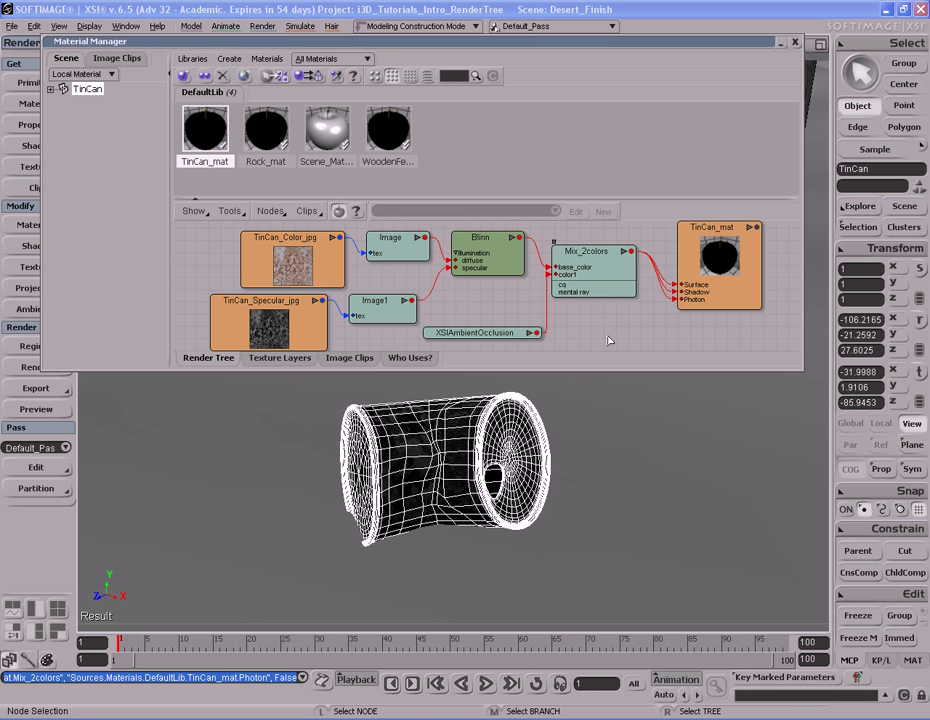
Move the shader branch away from TinCan_mat, add a second Mix_2colors node, and connect the first one to its base_color port.
{"action": "middle_click_drag", "start_coordinate": [624, 289], "coordinate": [502, 275]}
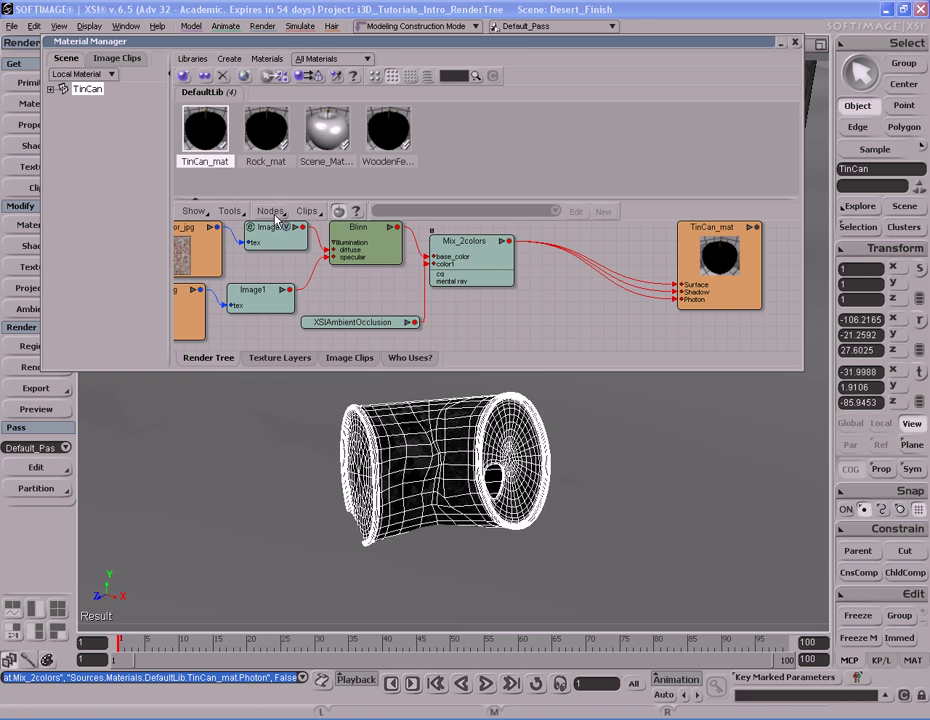
{"action": "left_click", "coordinate": [276, 217]}
{"action": "mouse_move", "coordinate": [290, 469]}
{"action": "left_click", "coordinate": [420, 498]}
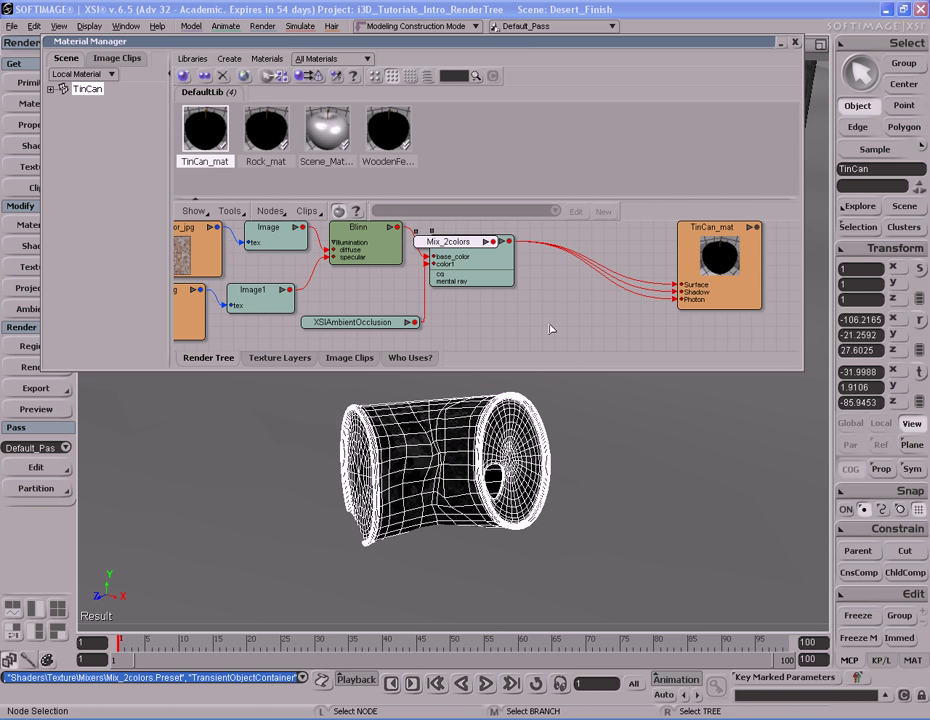
{"action": "left_click_drag", "start_coordinate": [455, 241], "coordinate": [582, 306]}
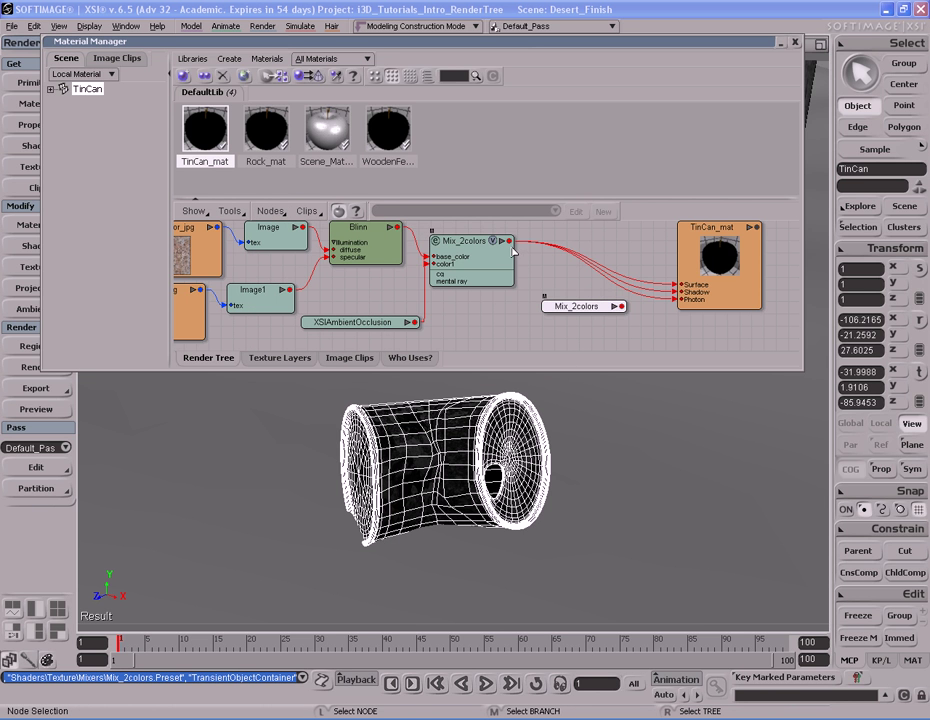
{"action": "left_click_drag", "start_coordinate": [510, 243], "coordinate": [585, 305]}
{"action": "left_click", "coordinate": [575, 301]}
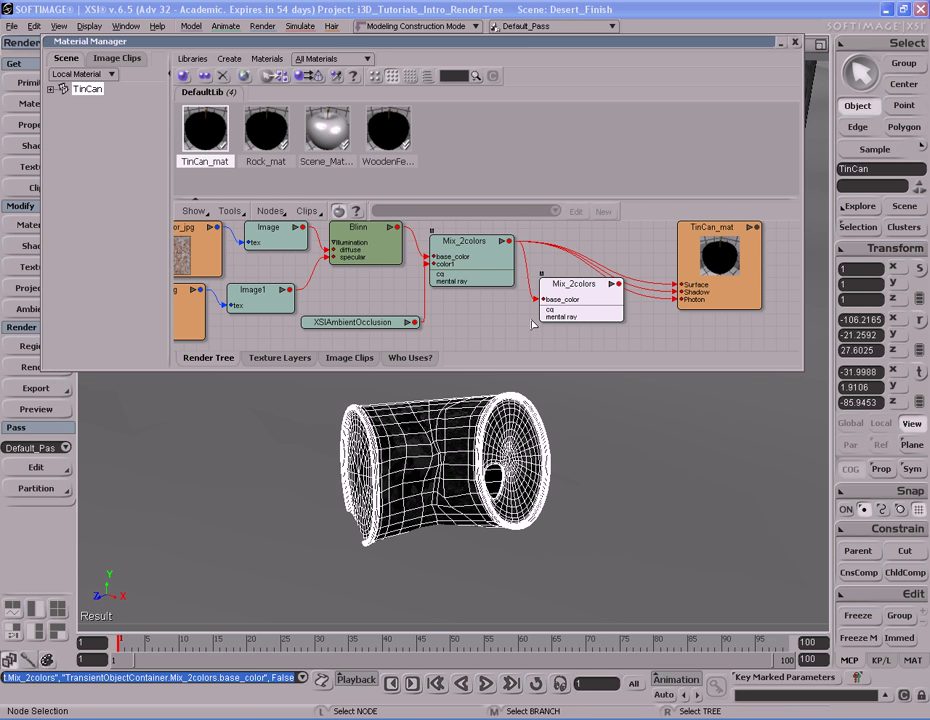
{"action": "left_click_drag", "start_coordinate": [595, 314], "coordinate": [592, 306]}
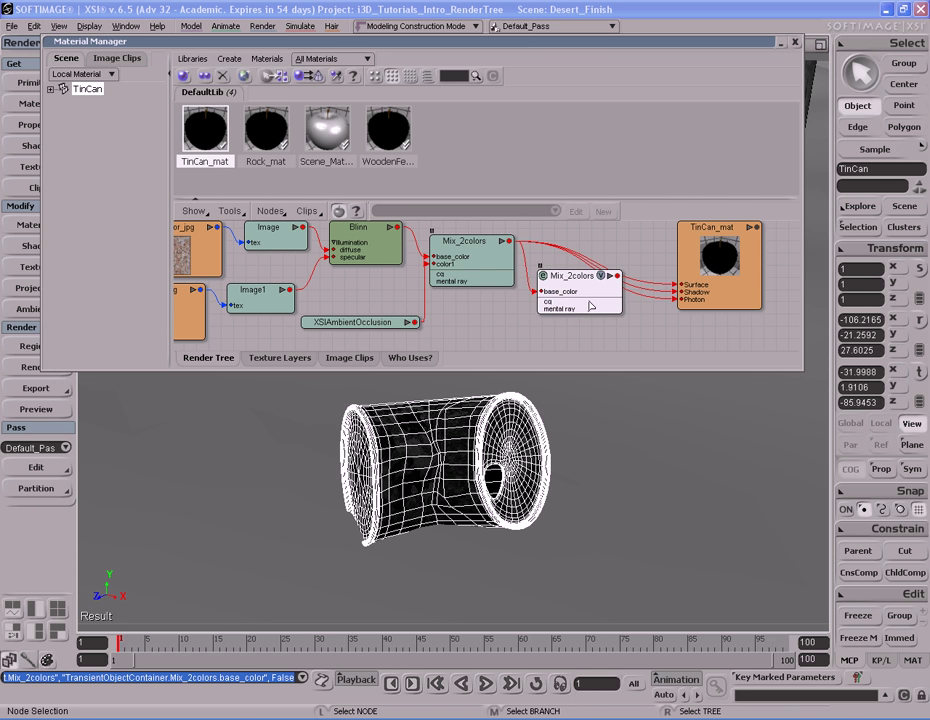
Add an Image texture node below the ambient occlusion and connect it to color1 of the second Mix_2colors.
{"action": "left_click", "coordinate": [270, 211]}
{"action": "mouse_move", "coordinate": [300, 240]}
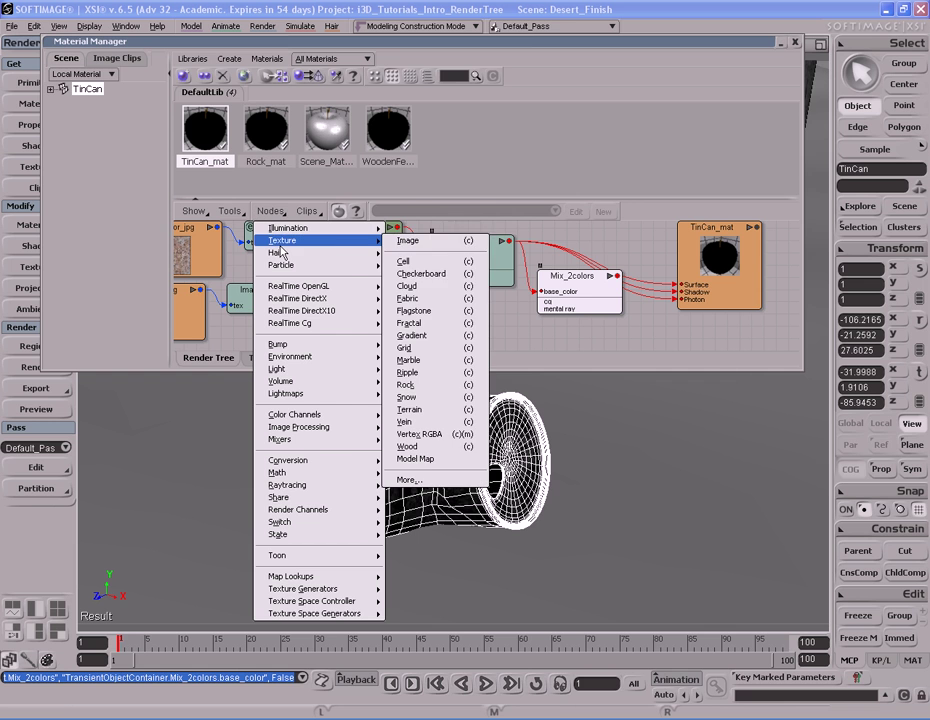
{"action": "left_click", "coordinate": [406, 242]}
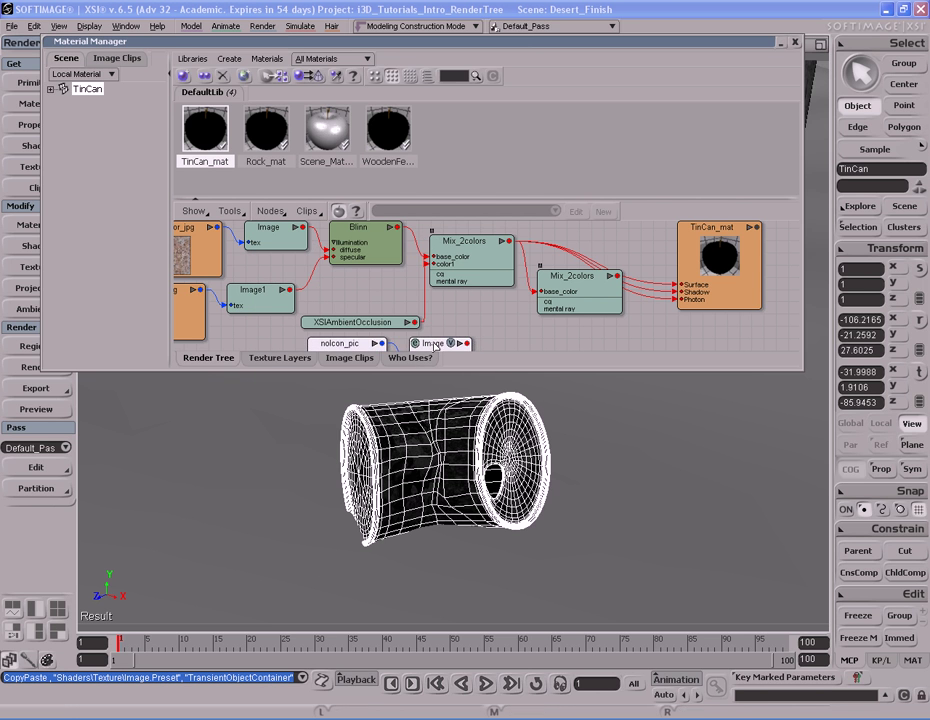
{"action": "left_click", "coordinate": [475, 322]}
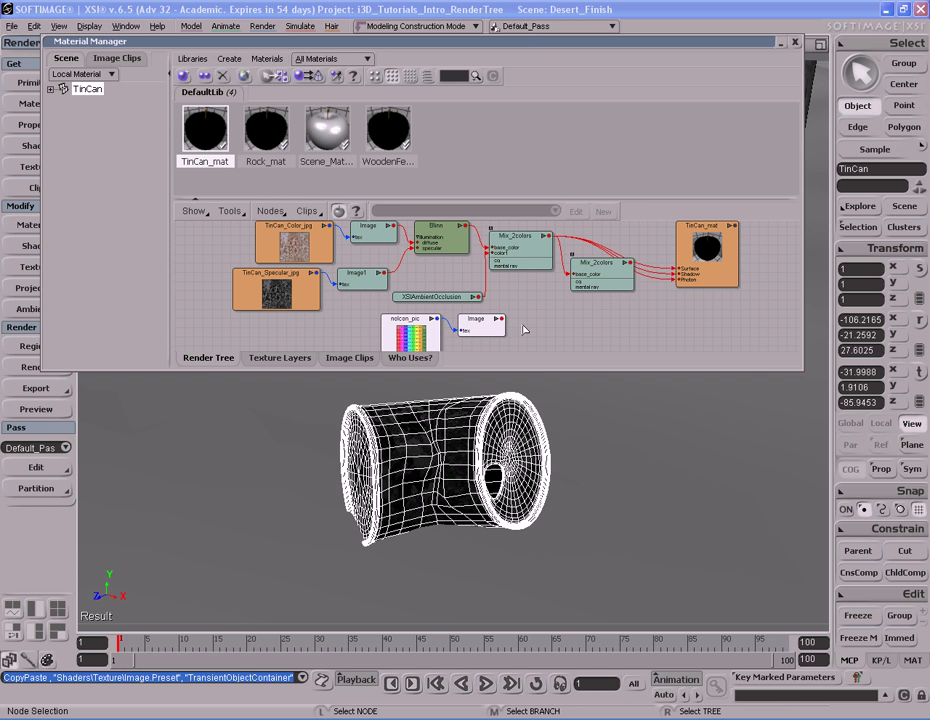
{"action": "mouse_move", "coordinate": [507, 324]}
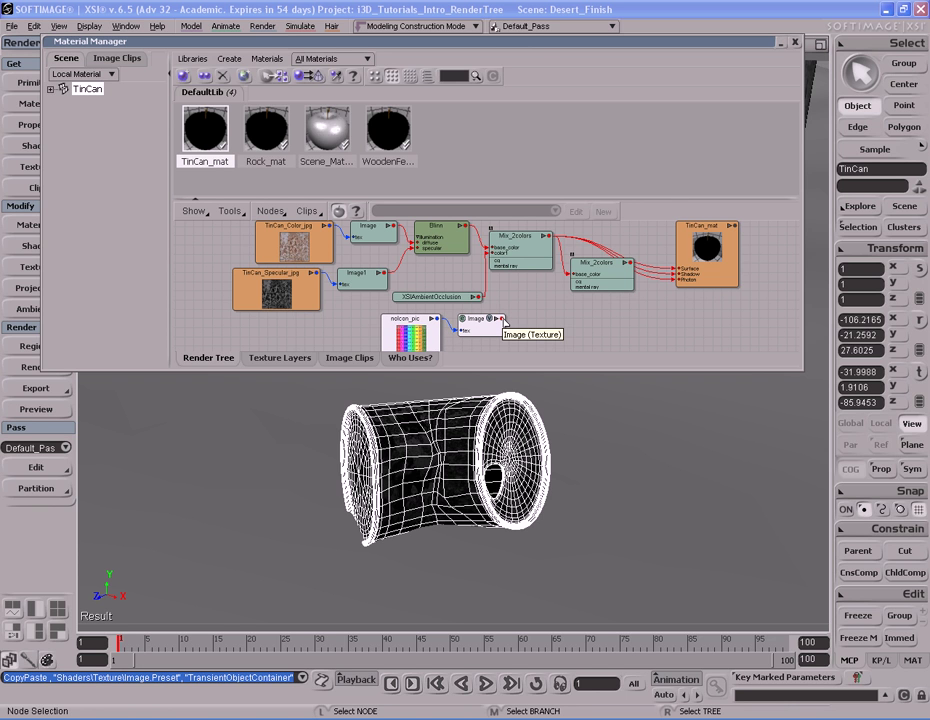
{"action": "left_click_drag", "start_coordinate": [500, 319], "coordinate": [602, 278]}
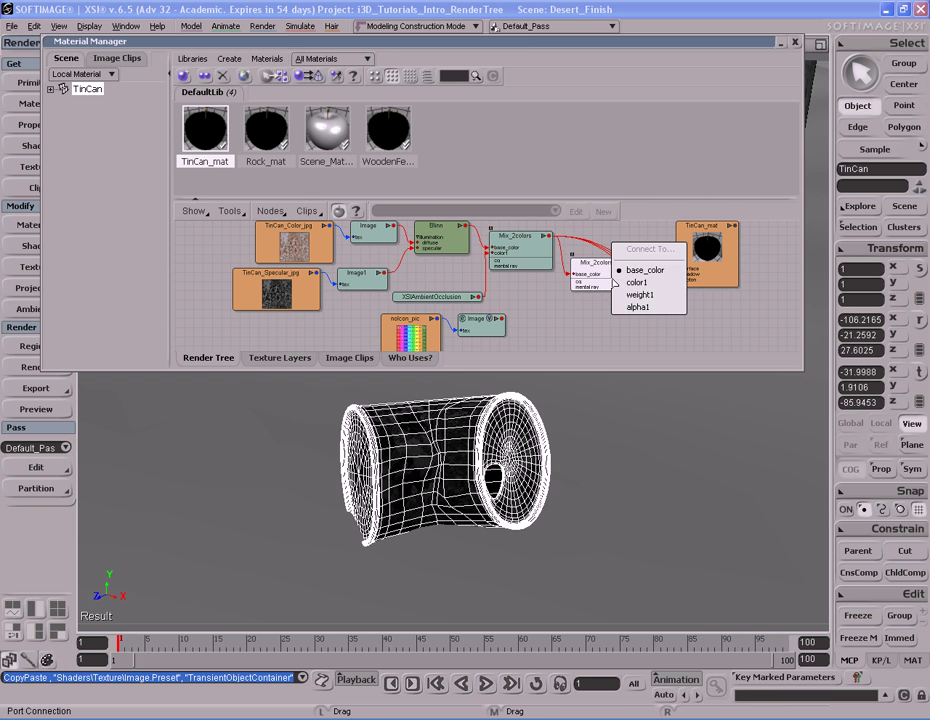
{"action": "left_click", "coordinate": [622, 287]}
Load TinCan_CavMap.jpg from the project's Pictures folder as a new clip for the added Image node.
{"action": "double_click", "coordinate": [476, 320]}
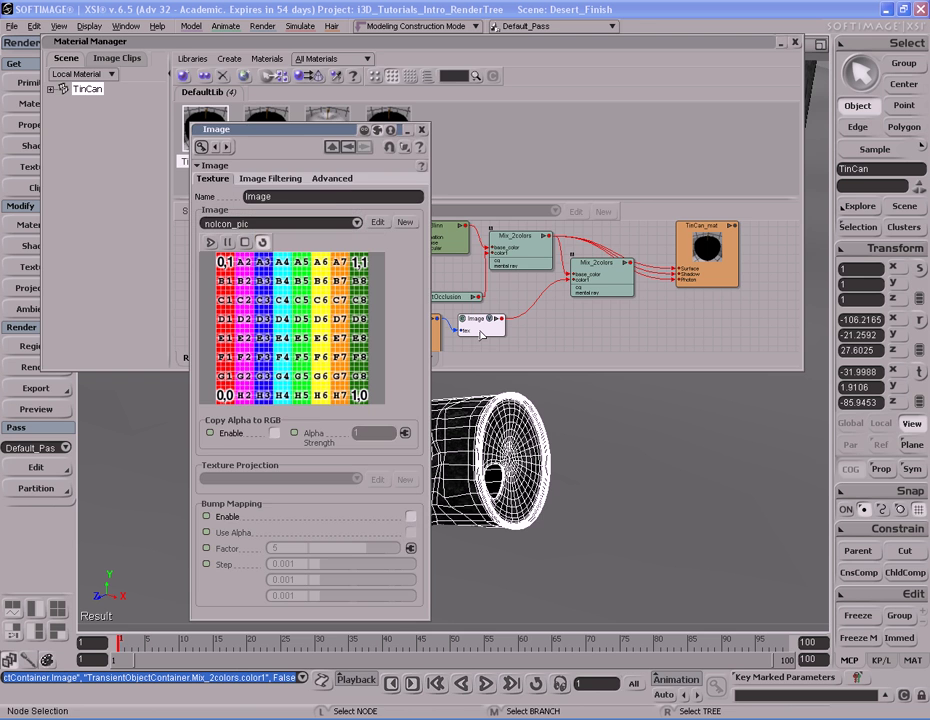
{"action": "left_click", "coordinate": [406, 223]}
{"action": "left_click", "coordinate": [432, 239]}
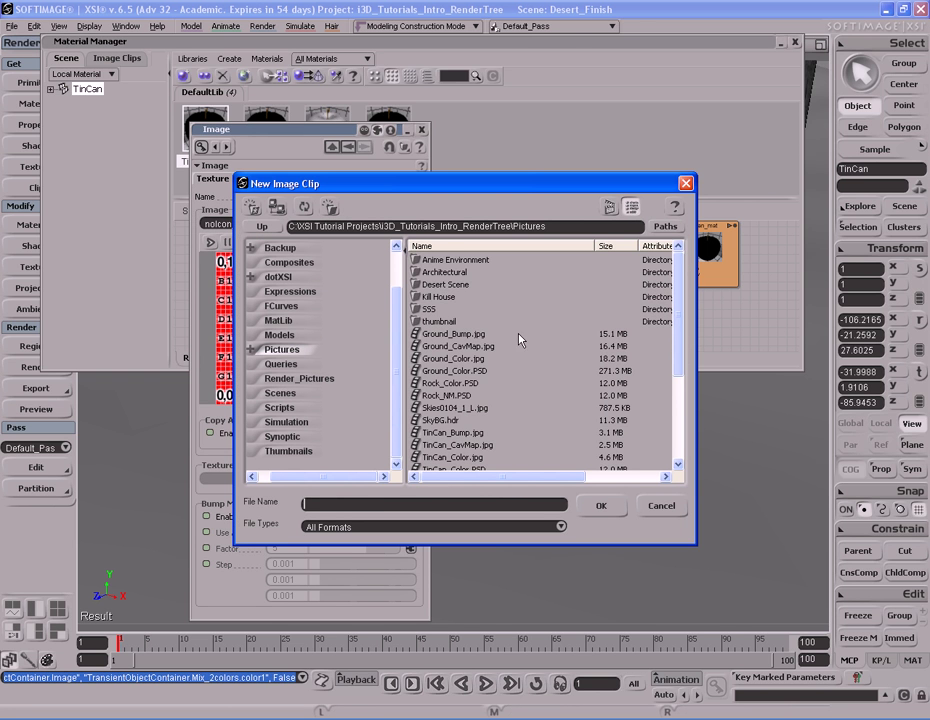
{"action": "left_click_drag", "start_coordinate": [675, 311], "coordinate": [685, 369]}
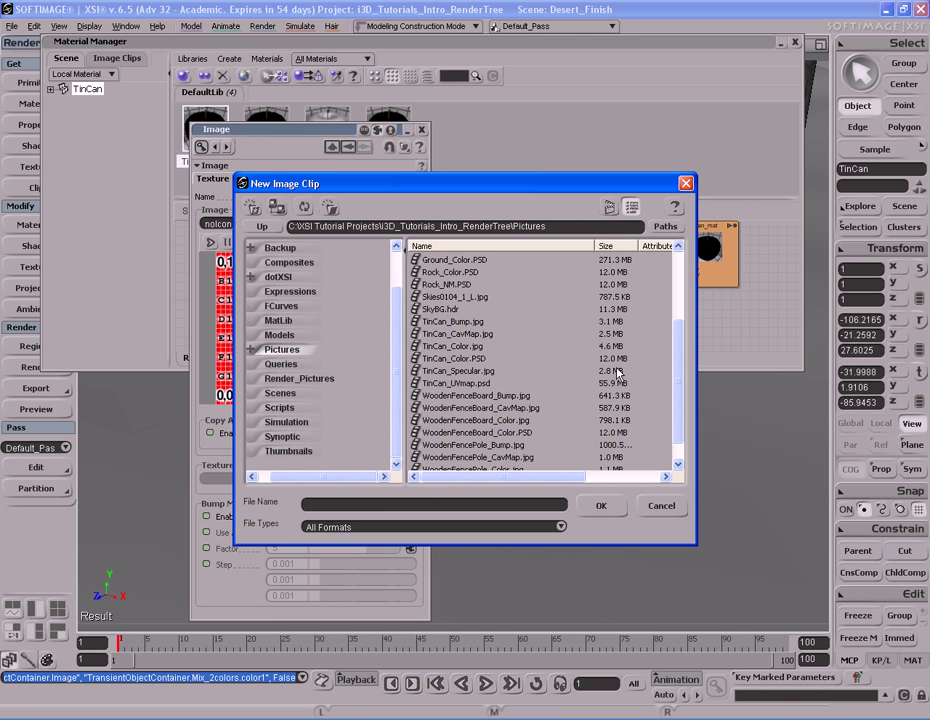
{"action": "left_click", "coordinate": [489, 335]}
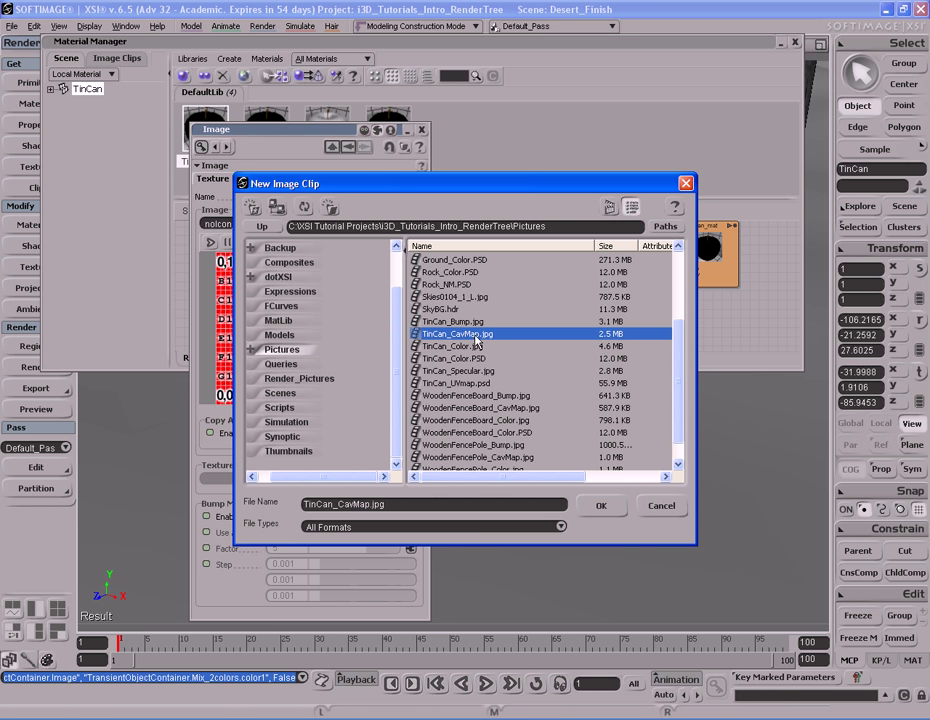
{"action": "double_click", "coordinate": [476, 336]}
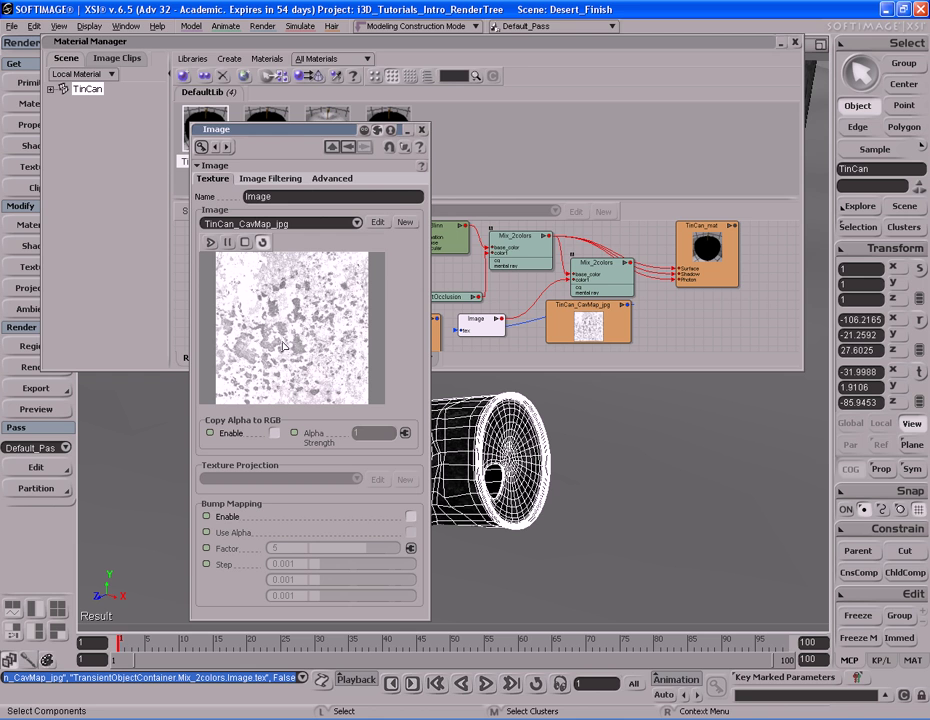
{"action": "left_click", "coordinate": [421, 129]}
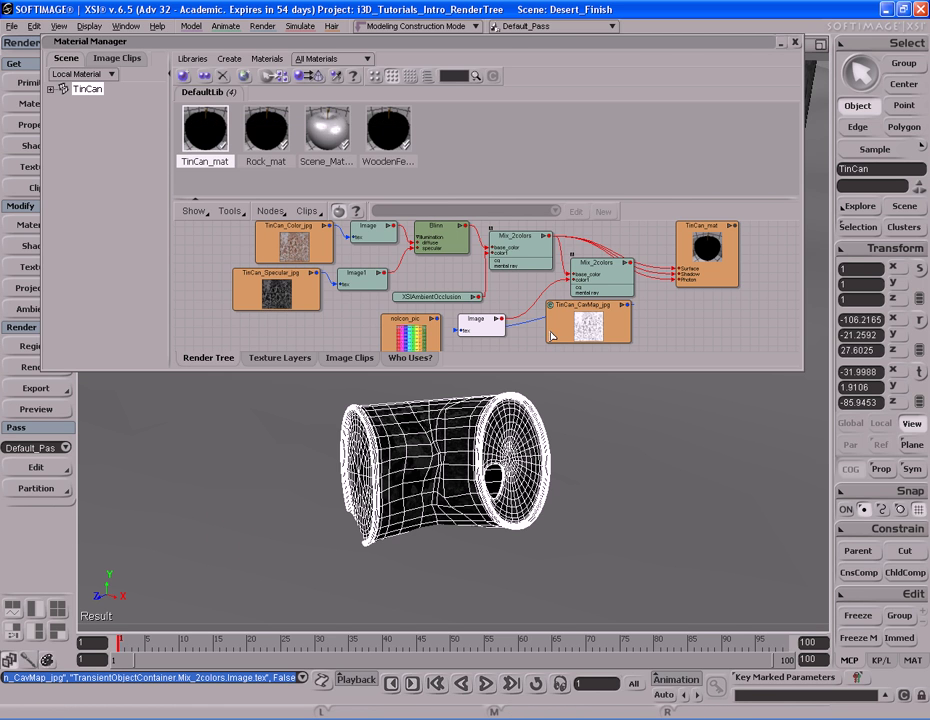
Remove the second Mix_2colors and the cavity map nodes, and move the remaining Mix_2colors away from the Blinn.
{"action": "left_click", "coordinate": [658, 336]}
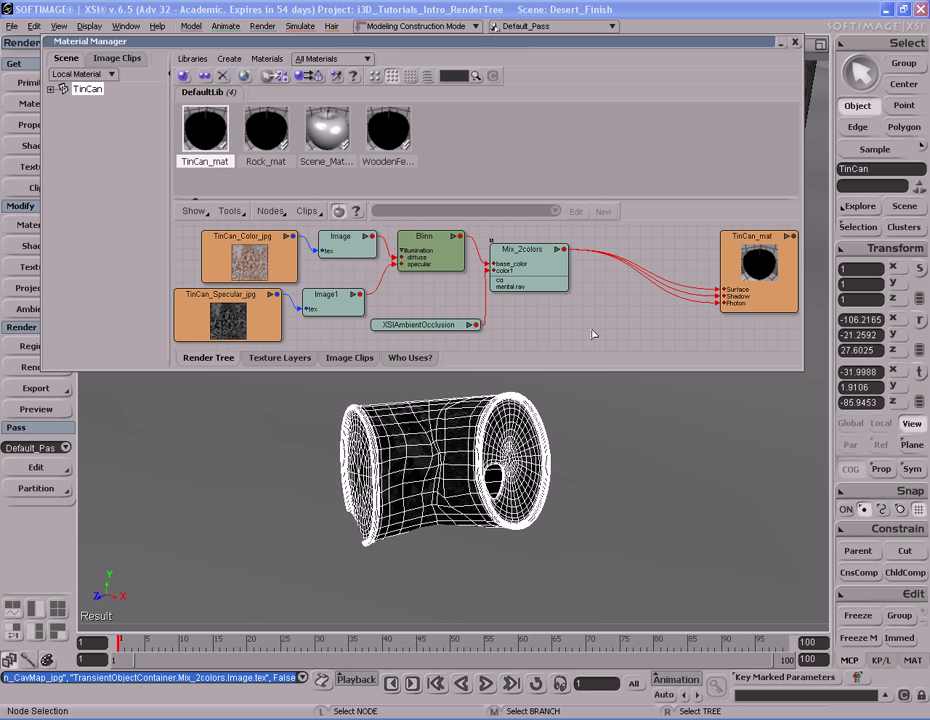
{"action": "mouse_move", "coordinate": [552, 272]}
{"action": "left_mouse_down"}
{"action": "mouse_move", "coordinate": [563, 268]}
{"action": "mouse_move", "coordinate": [556, 264]}
{"action": "left_mouse_up"}
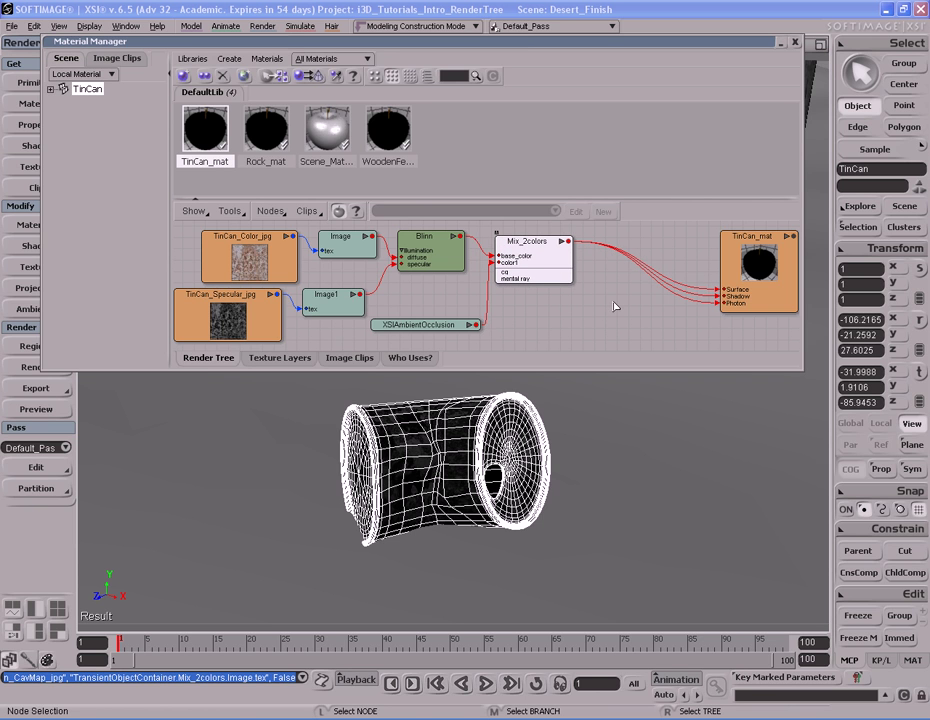
{"action": "left_click_drag", "start_coordinate": [540, 262], "coordinate": [563, 263]}
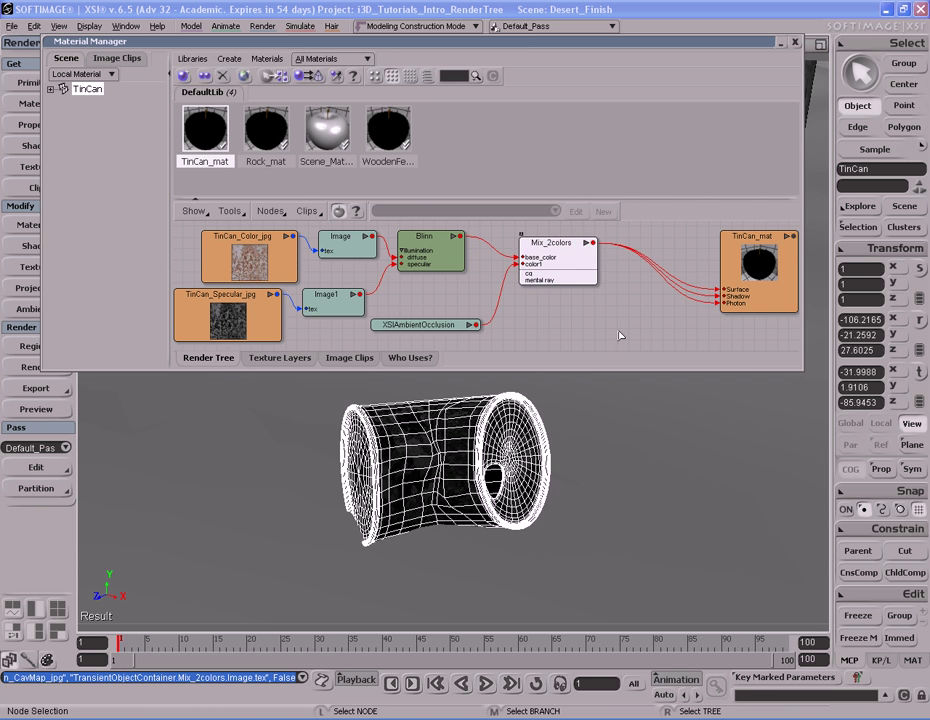
Add an Image texture node with its default clip below Mix_2colors, and delete both nodes again.
{"action": "left_click", "coordinate": [270, 211]}
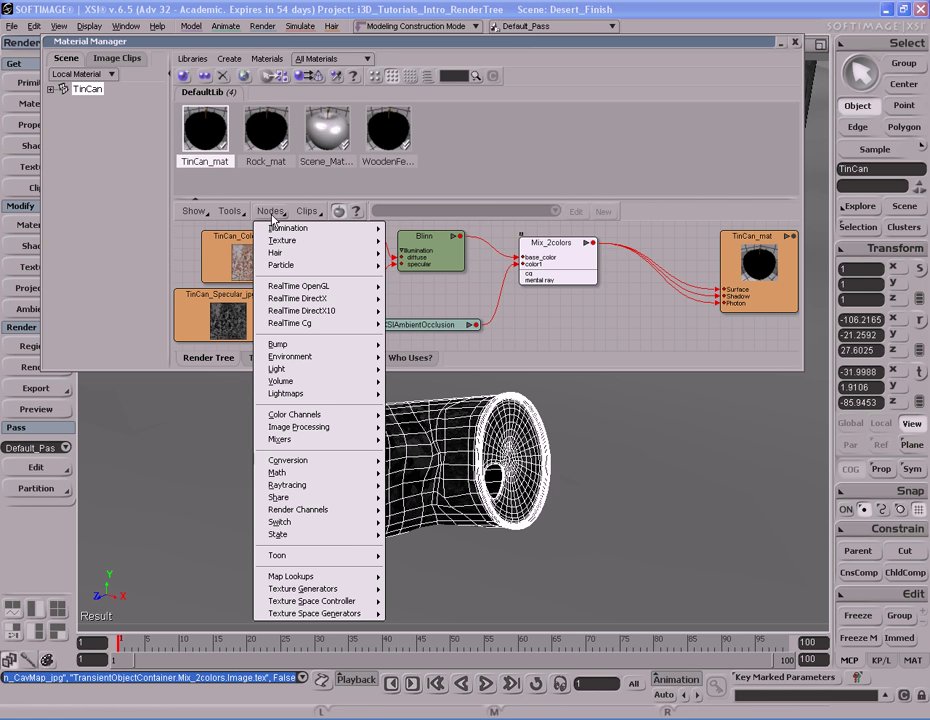
{"action": "mouse_move", "coordinate": [282, 240]}
{"action": "left_click", "coordinate": [443, 249]}
{"action": "left_click_drag", "start_coordinate": [343, 193], "coordinate": [643, 333]}
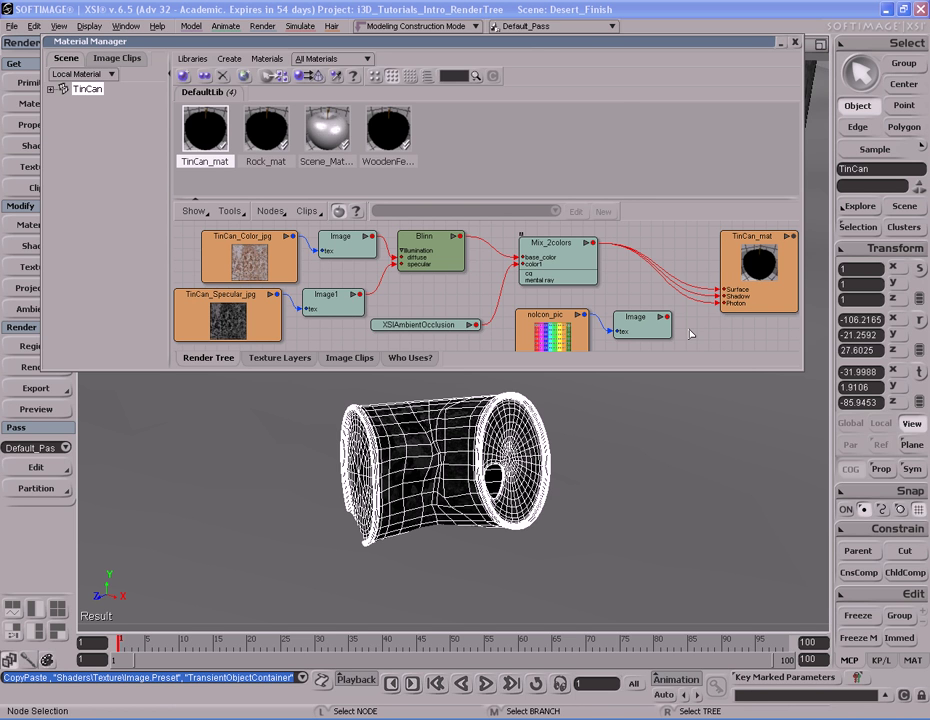
{"action": "key", "text": "Delete"}
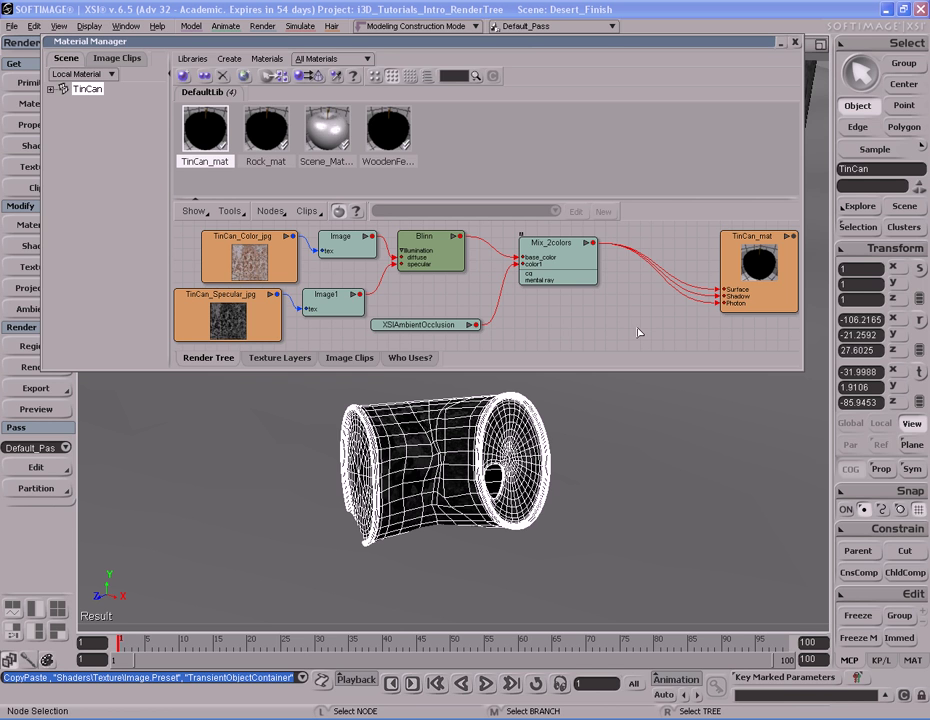
Add a second Mix_2colors node, feed the first one into its base_color, and connect it to TinCan_mat's Surface, Shadow and Photon.
{"action": "left_click", "coordinate": [270, 211]}
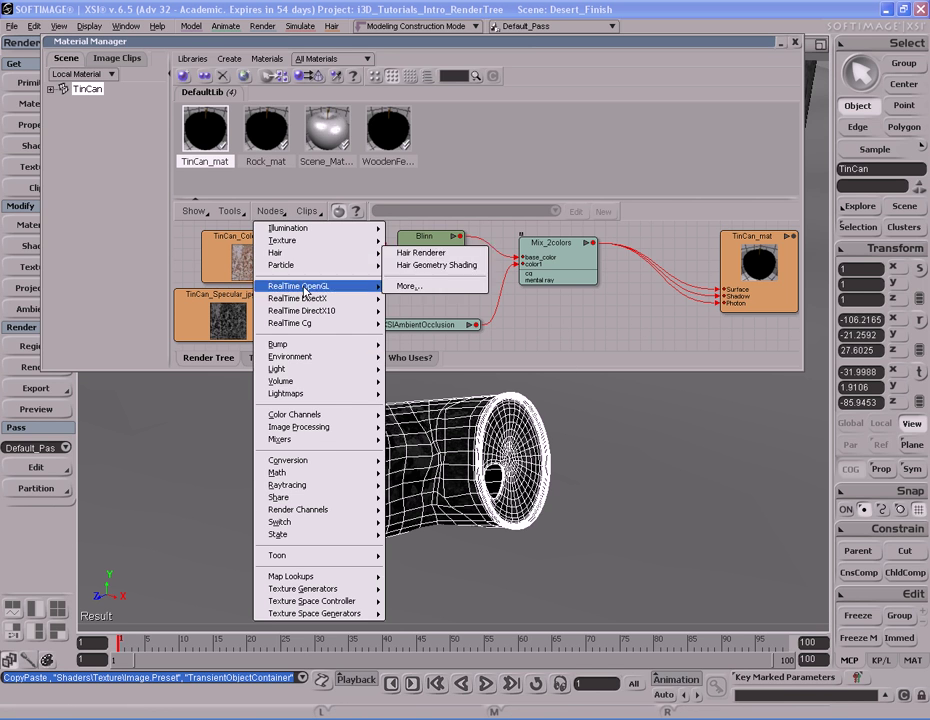
{"action": "mouse_move", "coordinate": [350, 439]}
{"action": "left_click", "coordinate": [405, 440]}
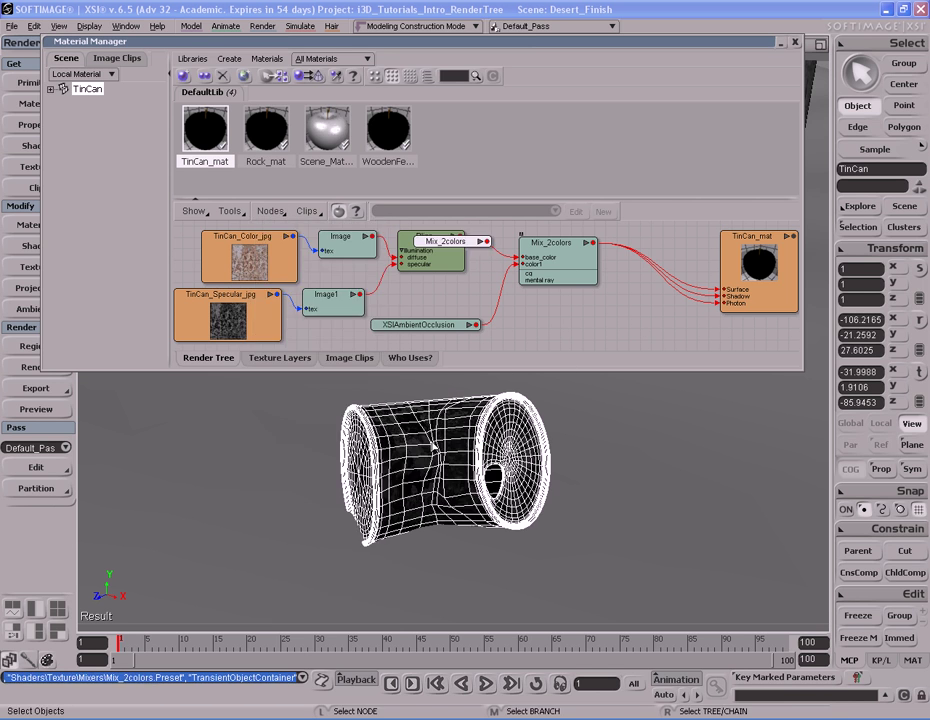
{"action": "left_click_drag", "start_coordinate": [440, 243], "coordinate": [560, 290]}
{"action": "left_click_drag", "start_coordinate": [522, 247], "coordinate": [590, 291]}
{"action": "left_click", "coordinate": [612, 288]}
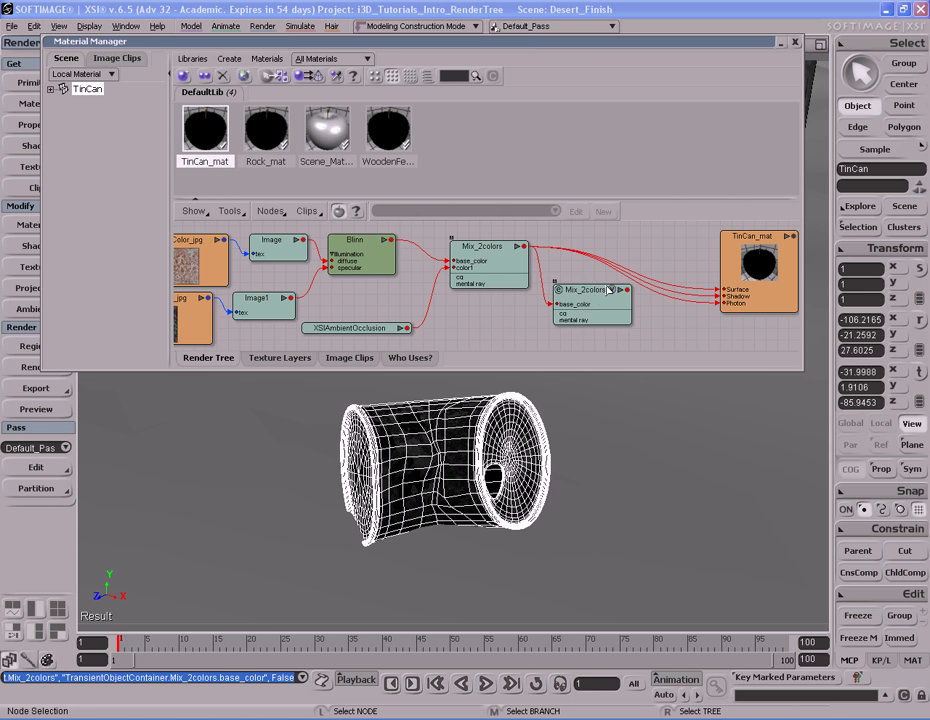
{"action": "left_click_drag", "start_coordinate": [655, 283], "coordinate": [752, 266]}
{"action": "left_click", "coordinate": [776, 311]}
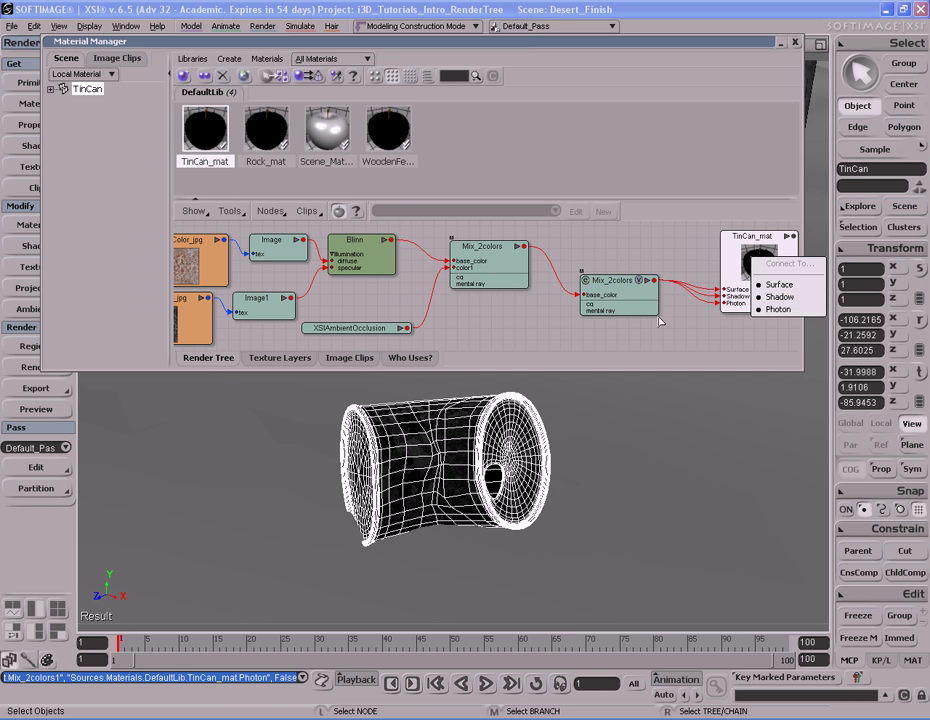
Add an Image texture node below the mixers and connect it to color1 of Mix_2colors1.
{"action": "left_click", "coordinate": [270, 211]}
{"action": "mouse_move", "coordinate": [285, 240]}
{"action": "left_click", "coordinate": [403, 241]}
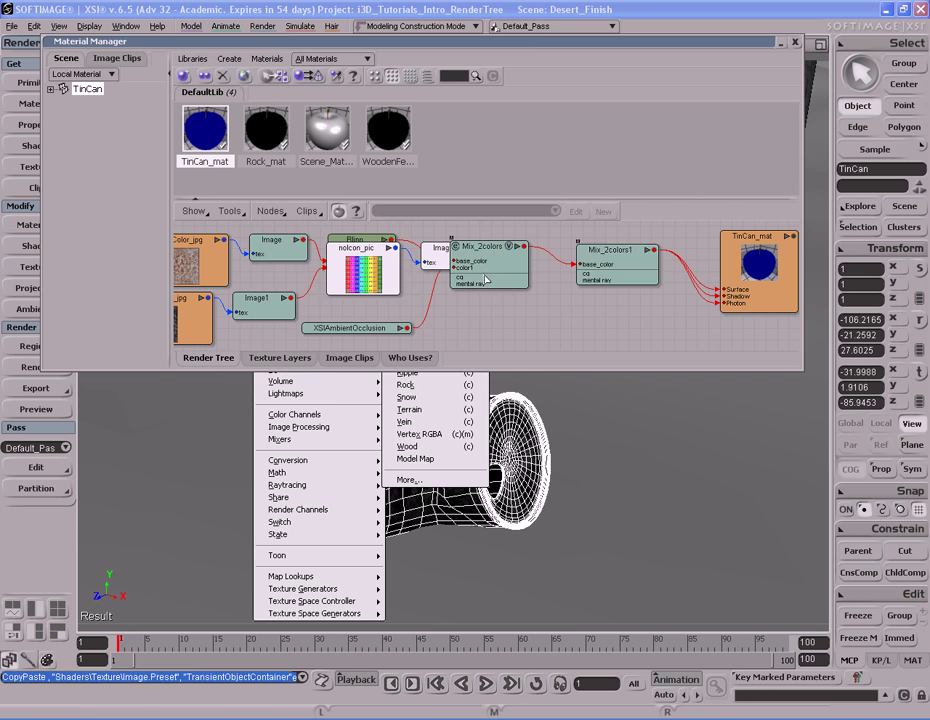
{"action": "left_click", "coordinate": [578, 333]}
{"action": "left_click_drag", "start_coordinate": [578, 330], "coordinate": [588, 248]}
{"action": "left_click", "coordinate": [612, 262]}
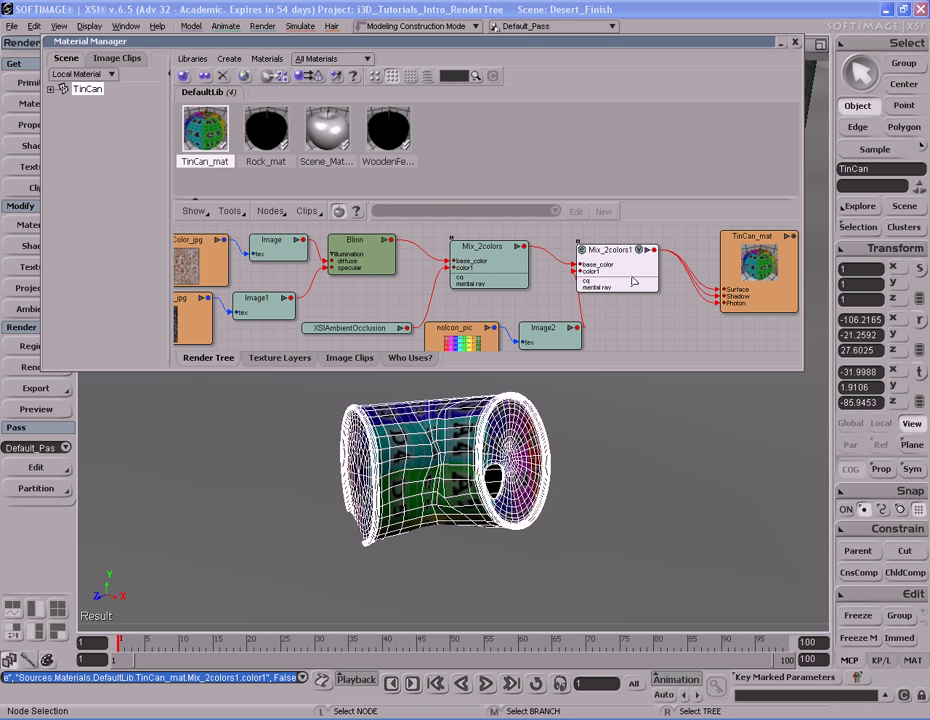
Set the Mix_2colors1 weight to white (1.000 for R, G and B) and its mode to Hide/Reveal(Multiply).
{"action": "double_click", "coordinate": [617, 268]}
{"action": "left_click", "coordinate": [274, 320]}
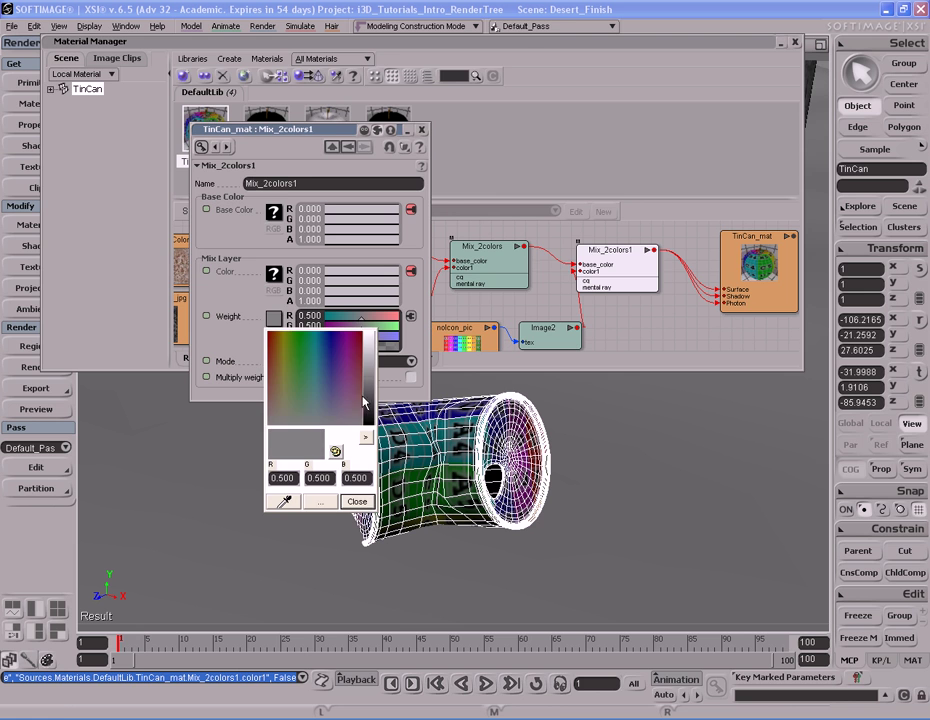
{"action": "left_click", "coordinate": [368, 340]}
{"action": "left_click", "coordinate": [357, 501]}
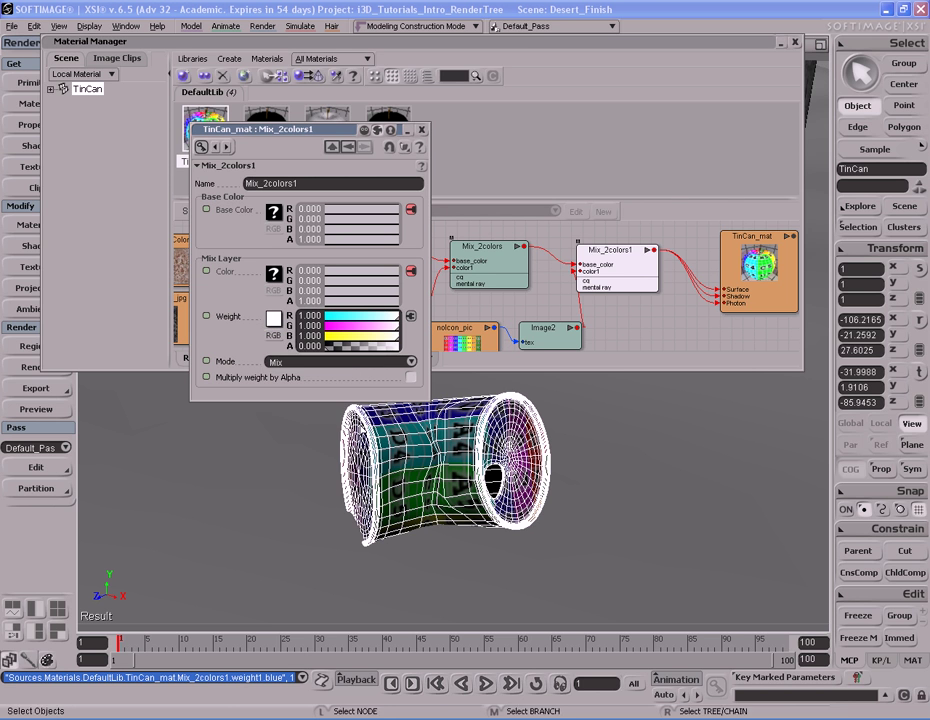
{"action": "left_click", "coordinate": [353, 361]}
{"action": "left_click", "coordinate": [357, 385]}
{"action": "left_click", "coordinate": [422, 130]}
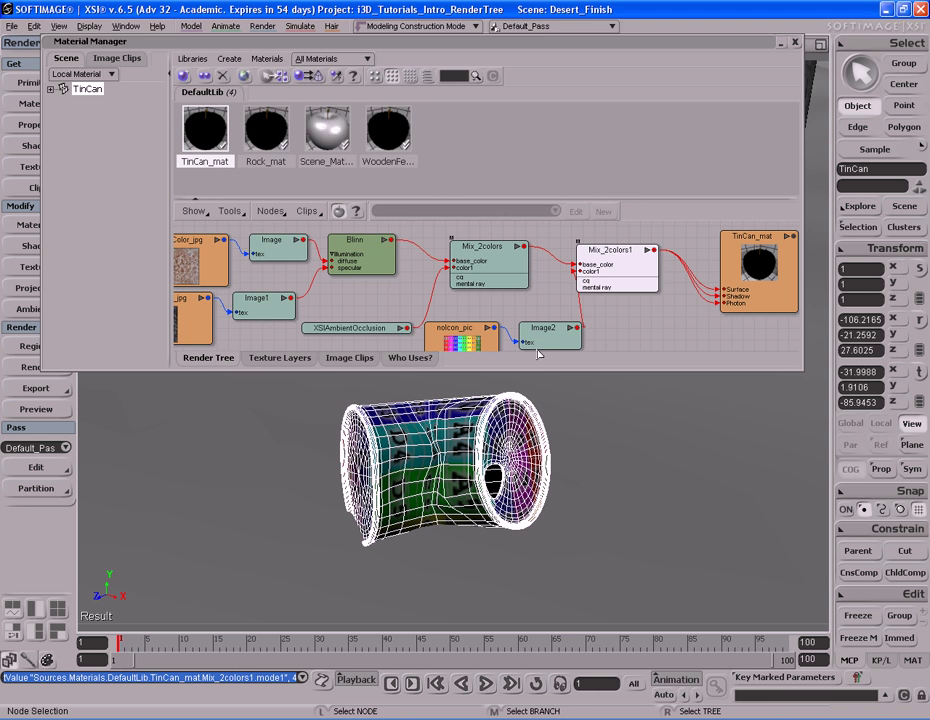
Assign a new clip from the existing TinCan_CavMap_jpg source to Image2, and enlarge the Material Manager to fit the render tree.
{"action": "double_click", "coordinate": [545, 330]}
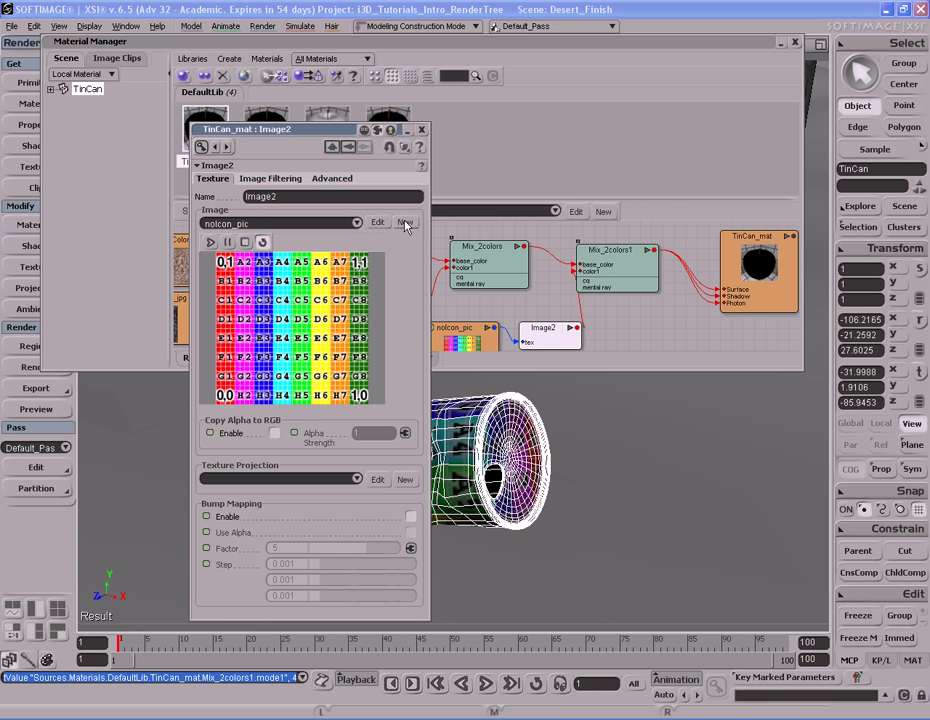
{"action": "left_click", "coordinate": [405, 223]}
{"action": "mouse_move", "coordinate": [407, 258]}
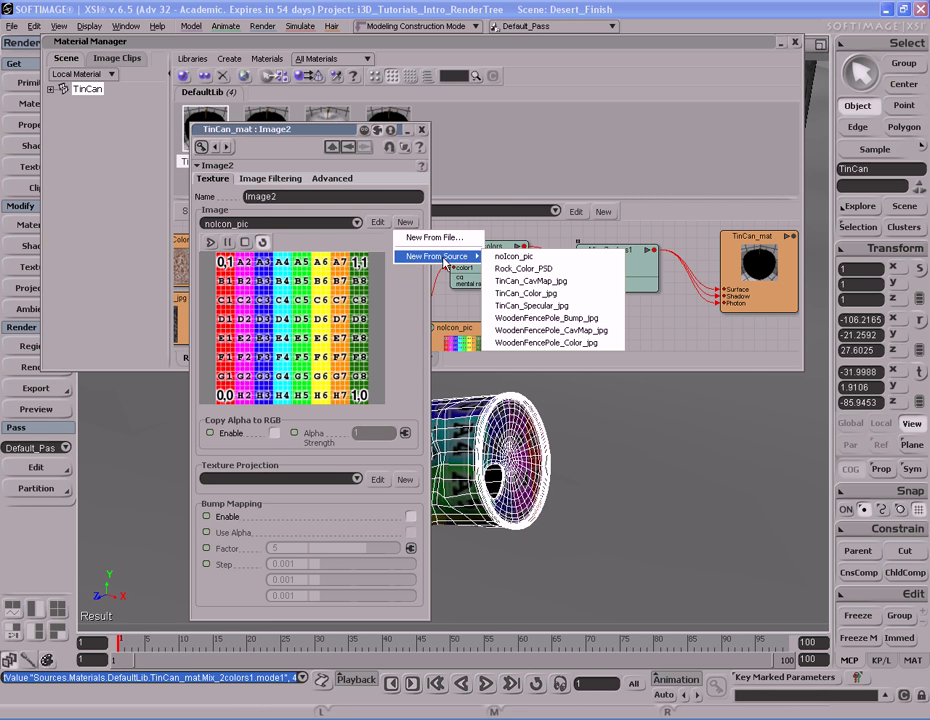
{"action": "left_click", "coordinate": [545, 283]}
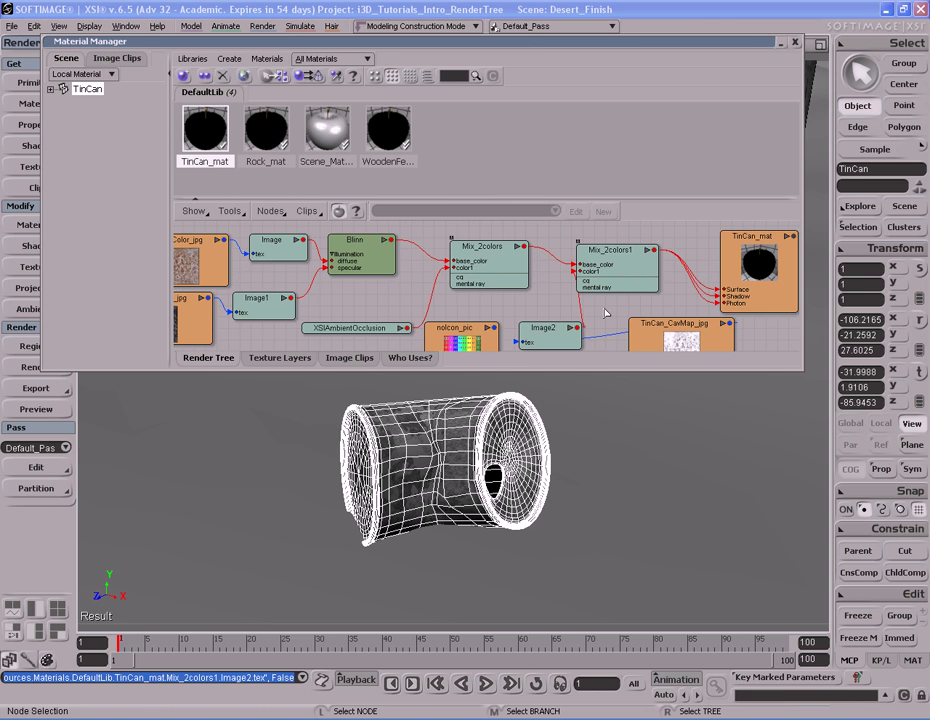
{"action": "key", "text": "a"}
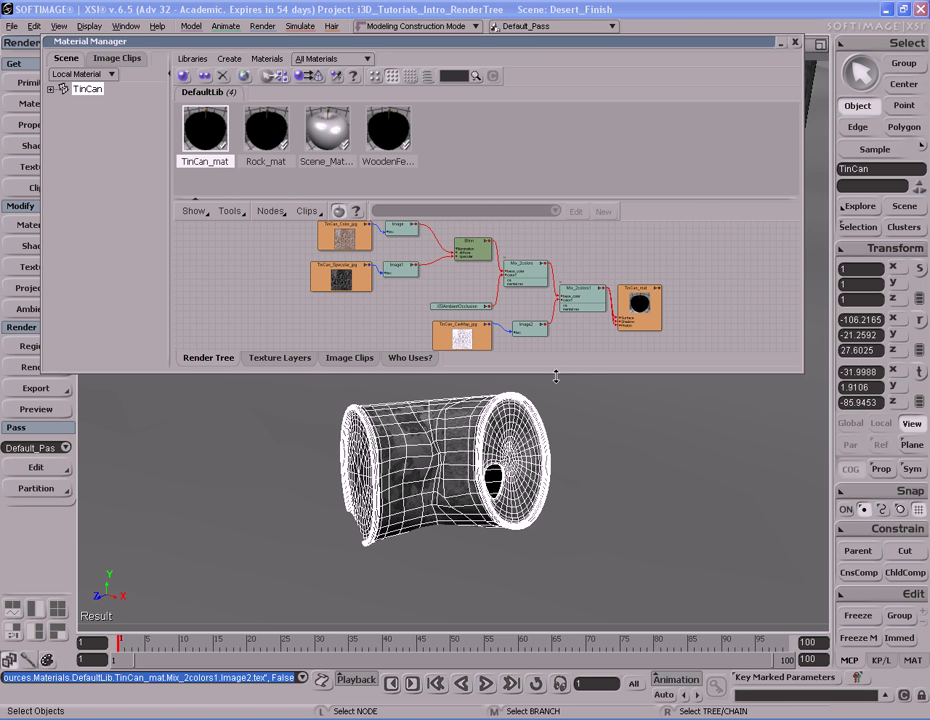
{"action": "left_click_drag", "start_coordinate": [556, 372], "coordinate": [556, 420]}
{"action": "scroll", "coordinate": [590, 365], "scroll_direction": "up", "scroll_amount": 3}
{"action": "left_click_drag", "start_coordinate": [563, 360], "coordinate": [509, 363]}
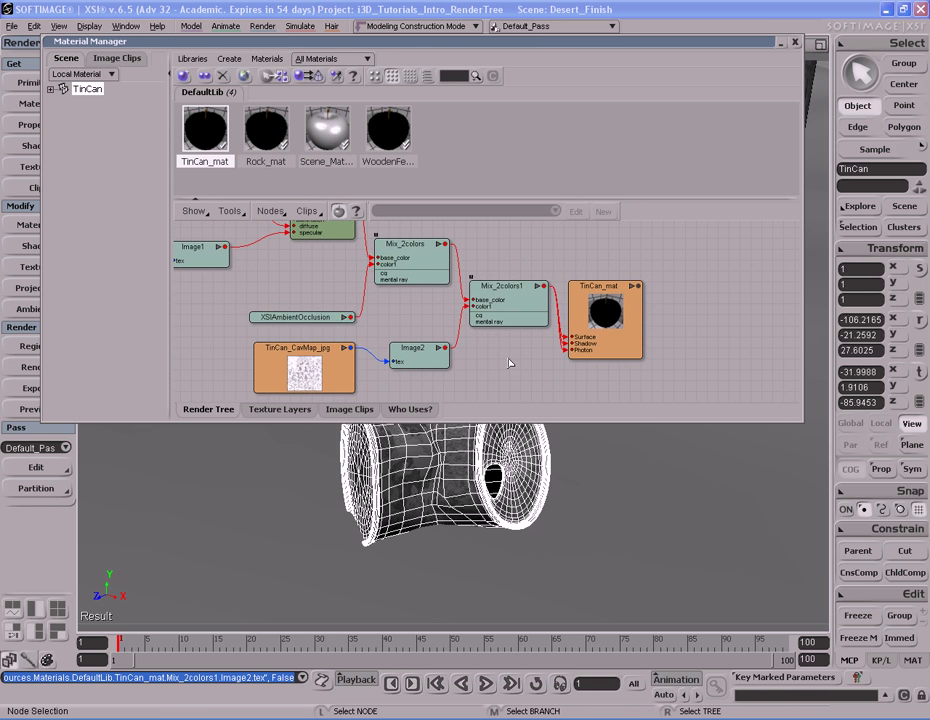
Review the Mix_2colors1 settings, preview the tin can in a render region, and hide the region again.
{"action": "double_click", "coordinate": [510, 302]}
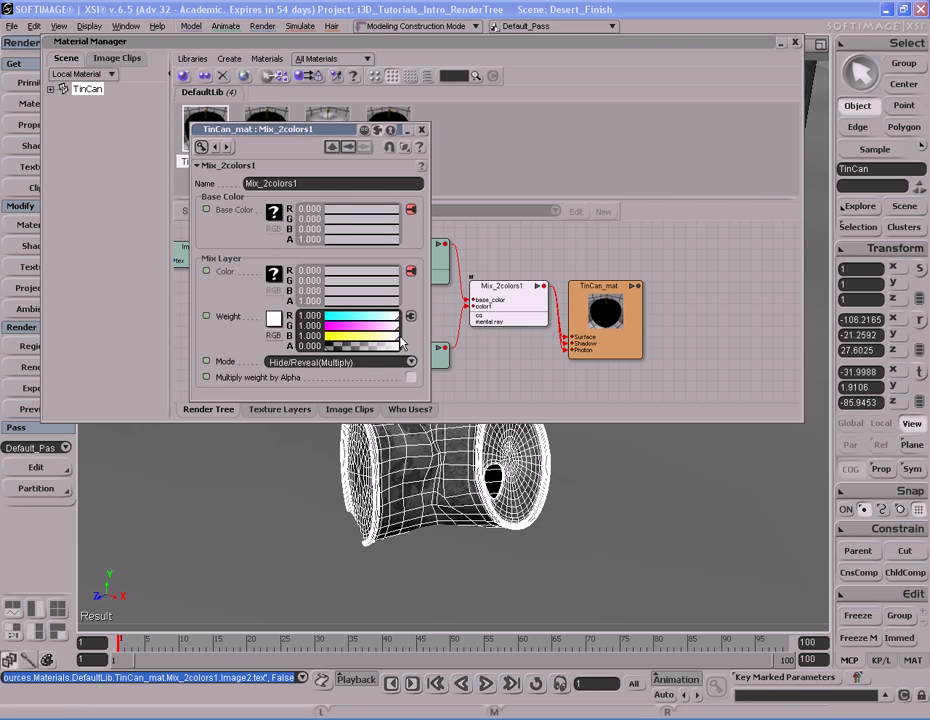
{"action": "left_click", "coordinate": [421, 129]}
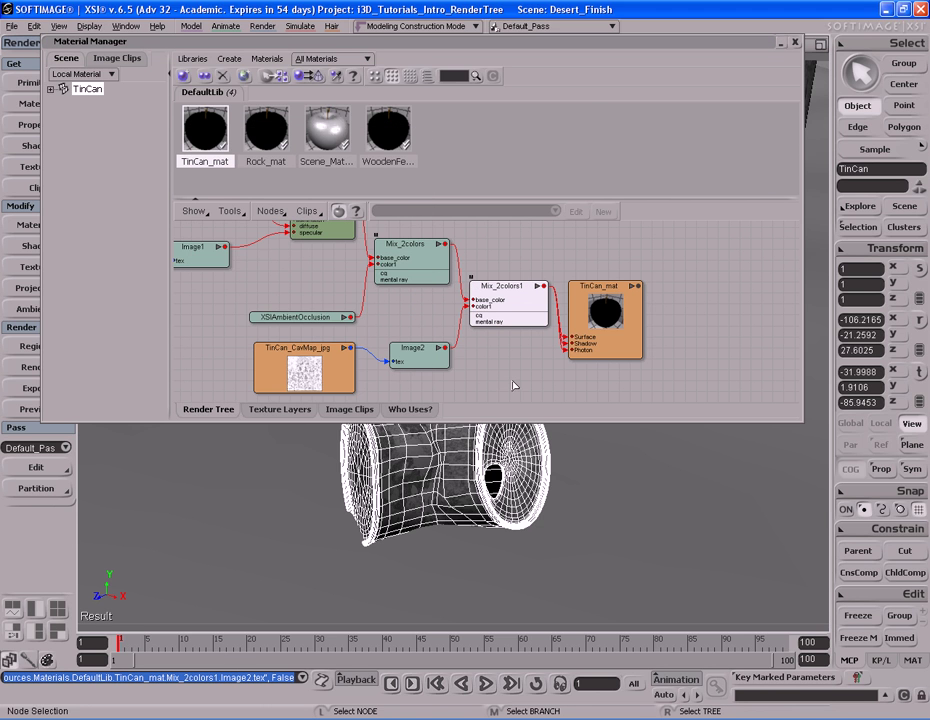
{"action": "double_click", "coordinate": [577, 44]}
{"action": "key", "text": "q"}
{"action": "mouse_move", "coordinate": [302, 359]}
{"action": "left_mouse_down"}
{"action": "mouse_move", "coordinate": [395, 436]}
{"action": "mouse_move", "coordinate": [590, 563]}
{"action": "left_mouse_up"}
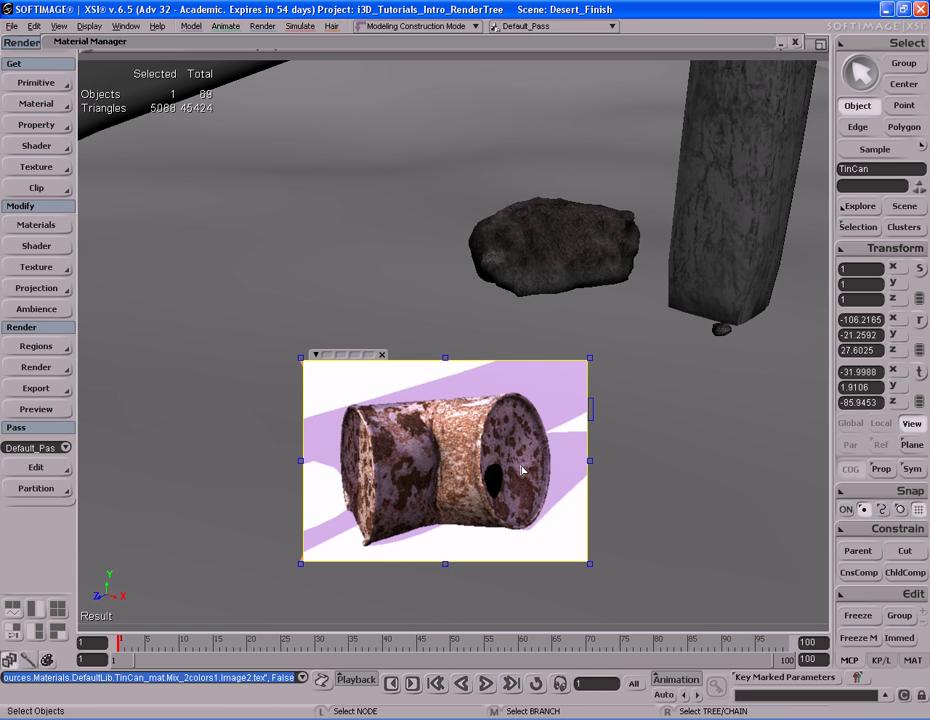
{"action": "key", "text": "q"}
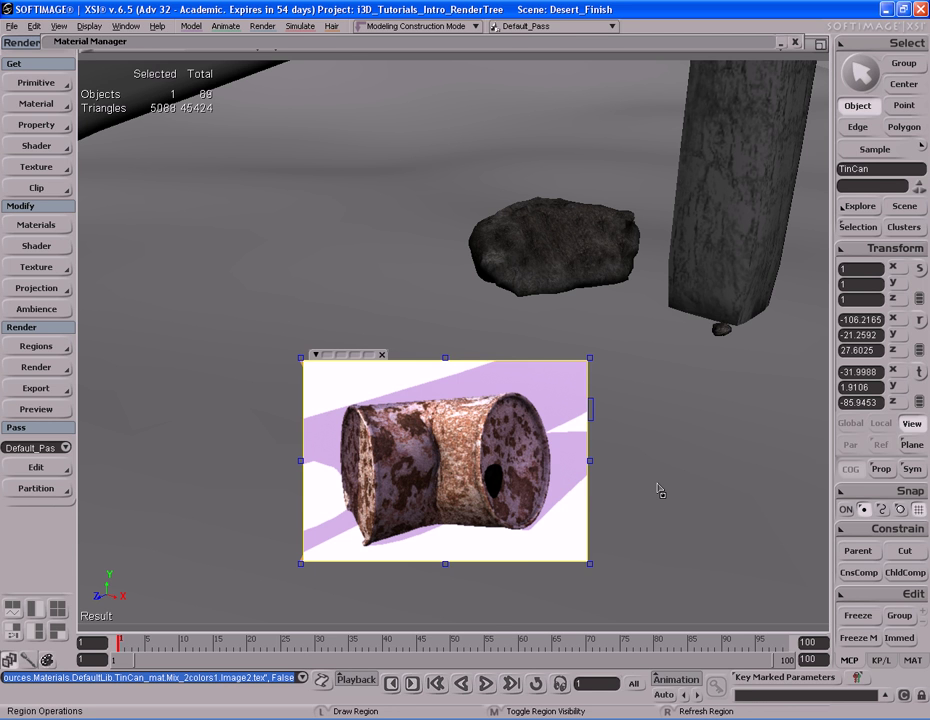
{"action": "middle_click", "coordinate": [660, 490]}
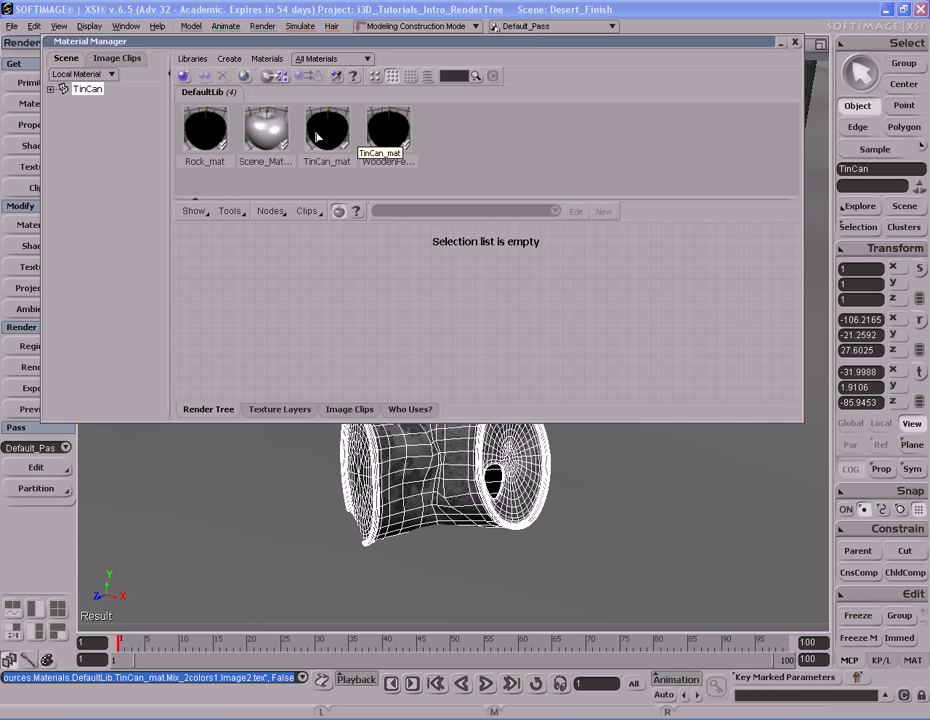
Add a Bumpmap generator node to TinCan_mat's render tree and connect it to the material's Bump Map input.
{"action": "left_click", "coordinate": [332, 132]}
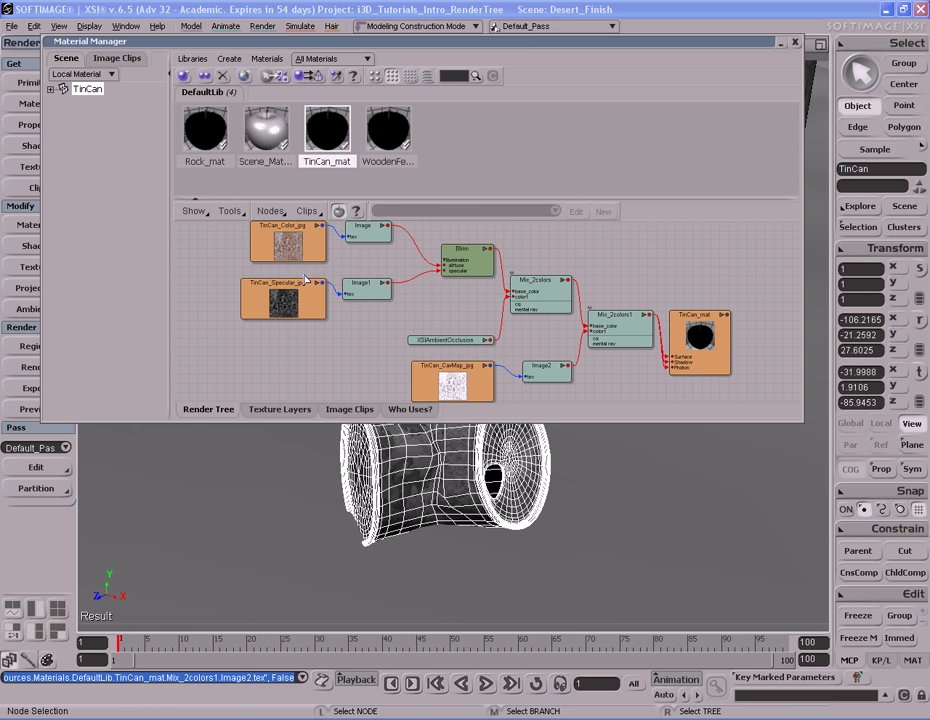
{"action": "left_click", "coordinate": [269, 211]}
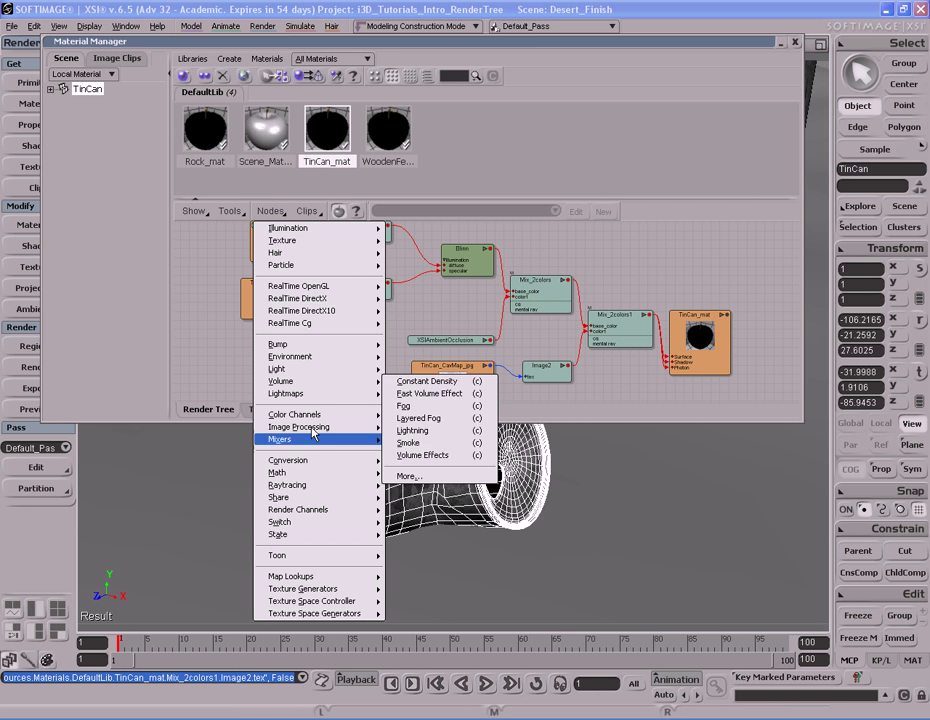
{"action": "mouse_move", "coordinate": [313, 346]}
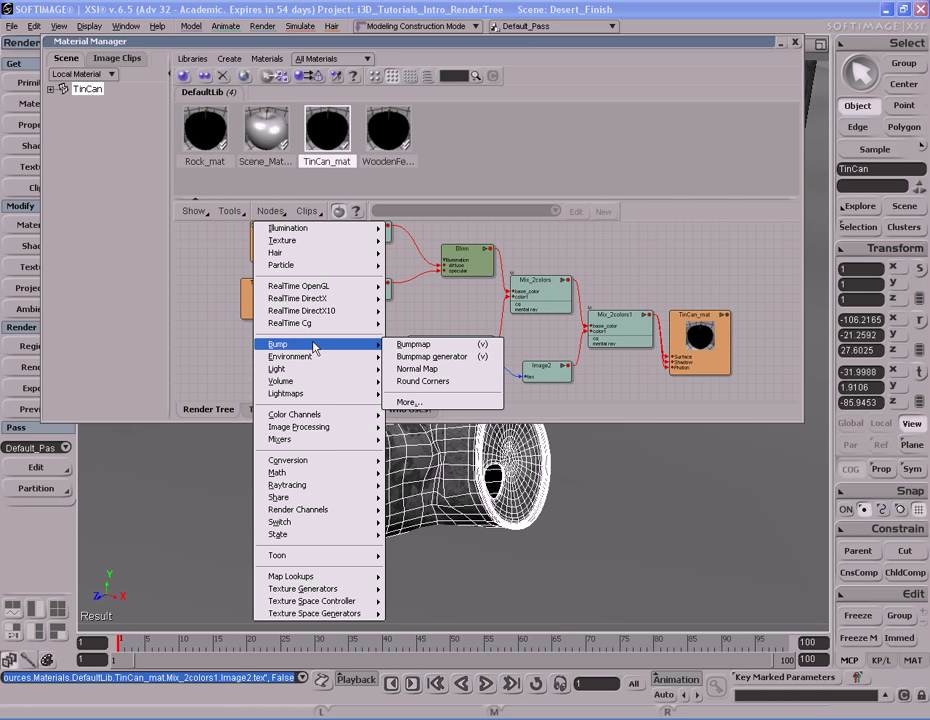
{"action": "left_click", "coordinate": [455, 365]}
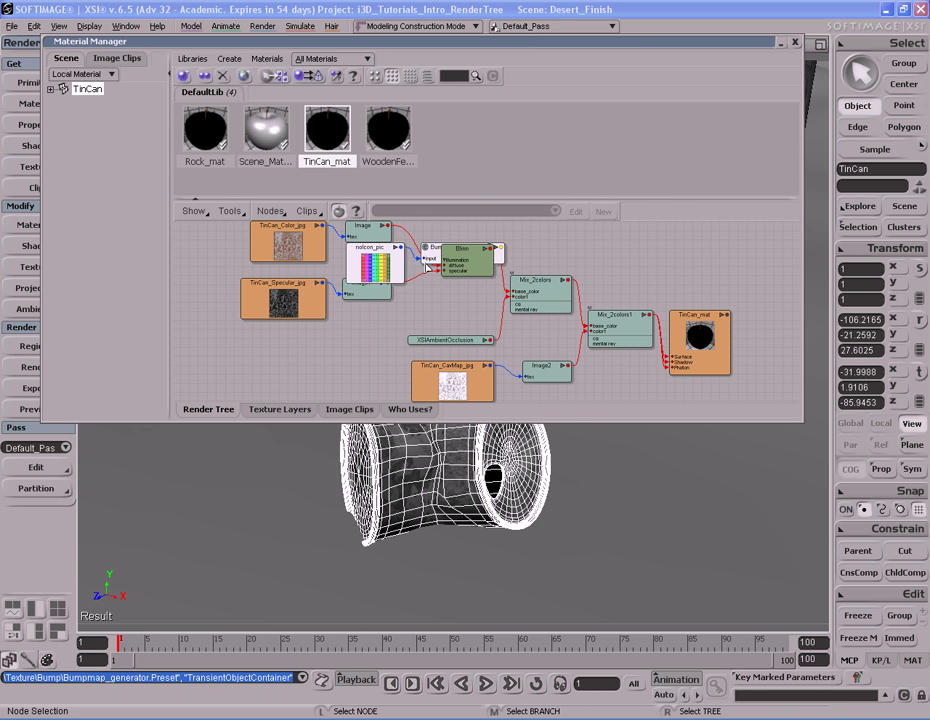
{"action": "key", "text": "a"}
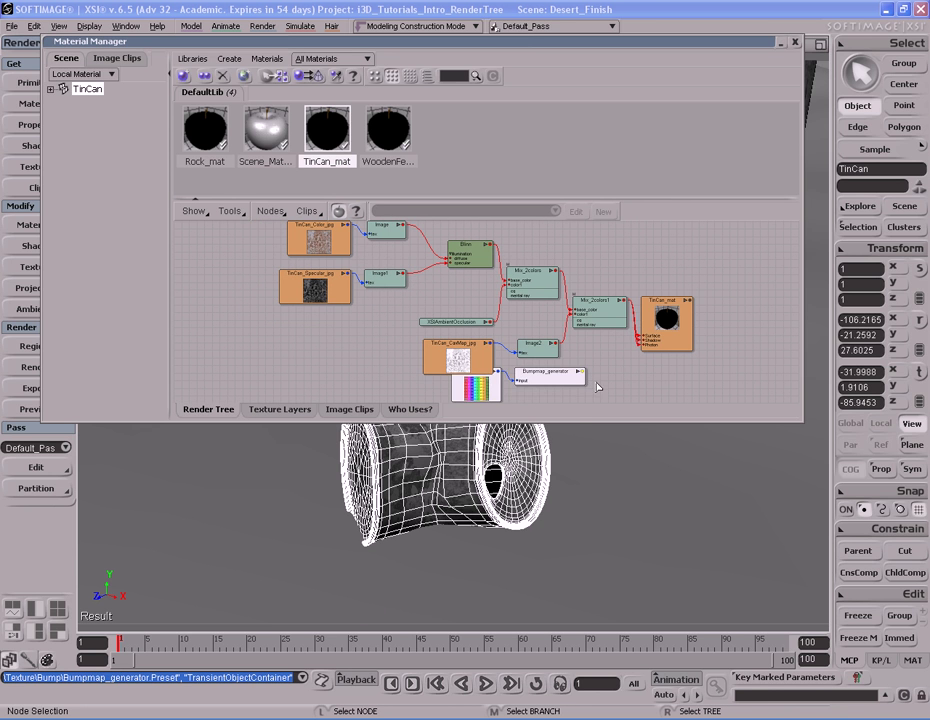
{"action": "left_click_drag", "start_coordinate": [602, 376], "coordinate": [705, 404]}
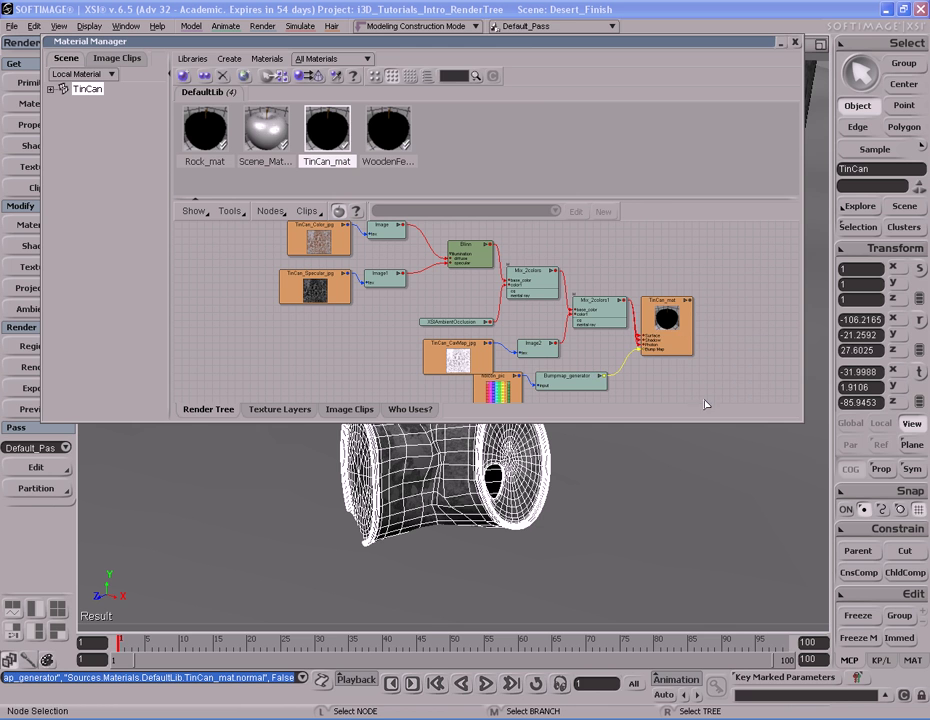
Load TinCan_Bump.jpg from the project's Pictures folder as a new clip for the Bumpmap_generator node.
{"action": "left_click", "coordinate": [573, 387]}
{"action": "double_click", "coordinate": [573, 387]}
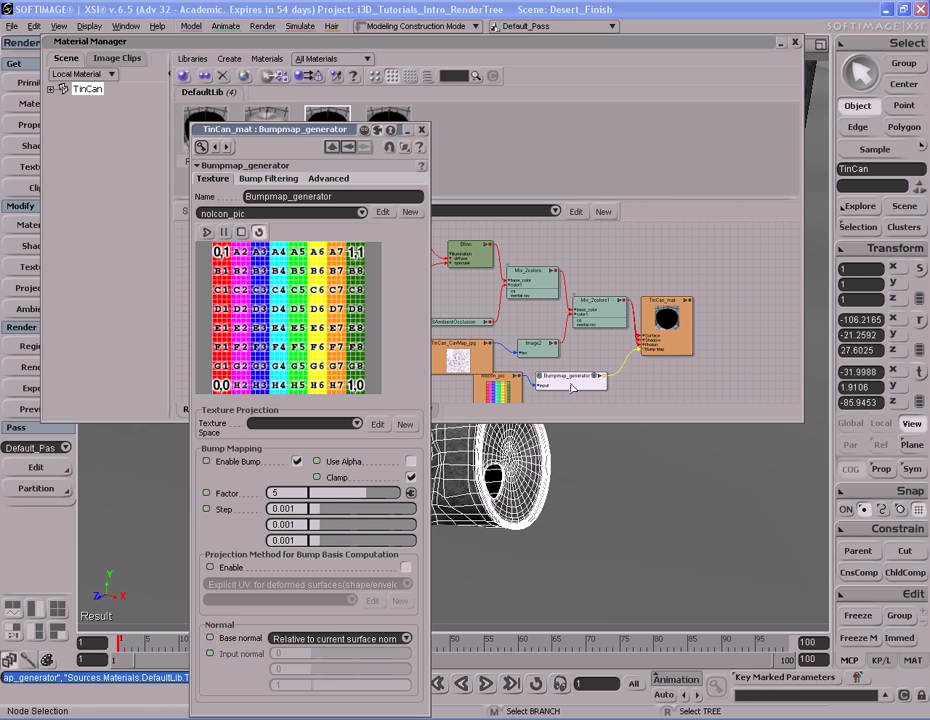
{"action": "left_click", "coordinate": [410, 212]}
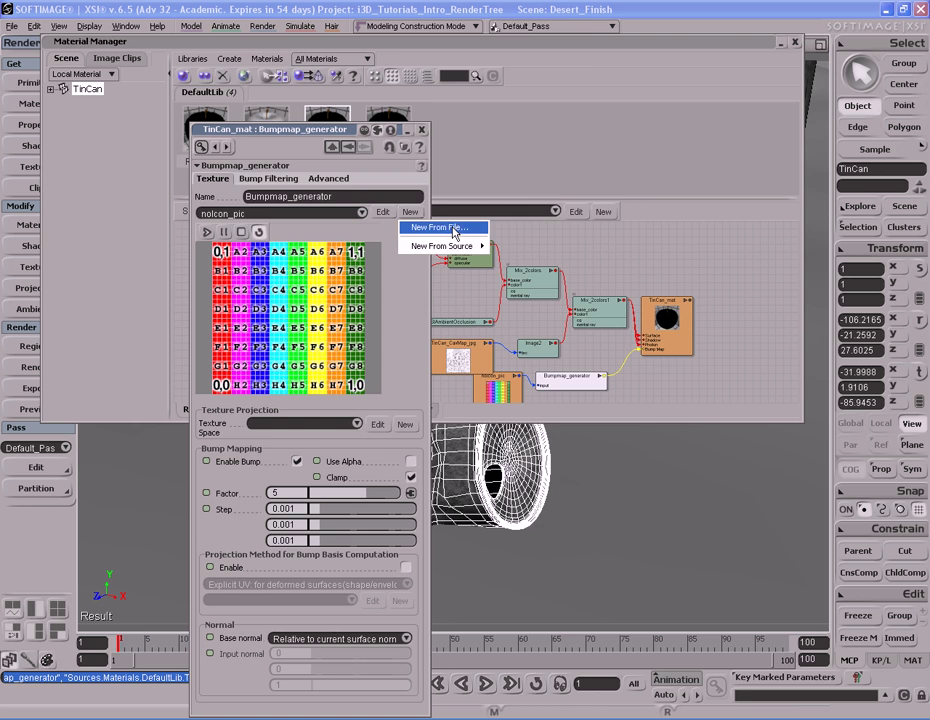
{"action": "left_click", "coordinate": [452, 229]}
{"action": "left_click_drag", "start_coordinate": [679, 318], "coordinate": [675, 384]}
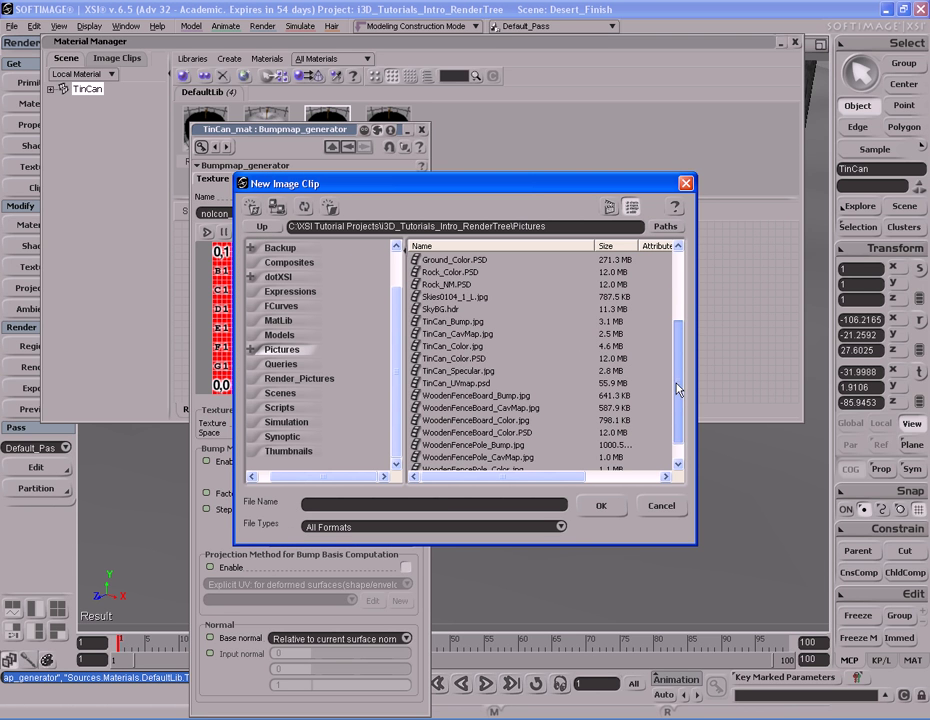
{"action": "left_click", "coordinate": [457, 322]}
{"action": "double_click", "coordinate": [459, 323]}
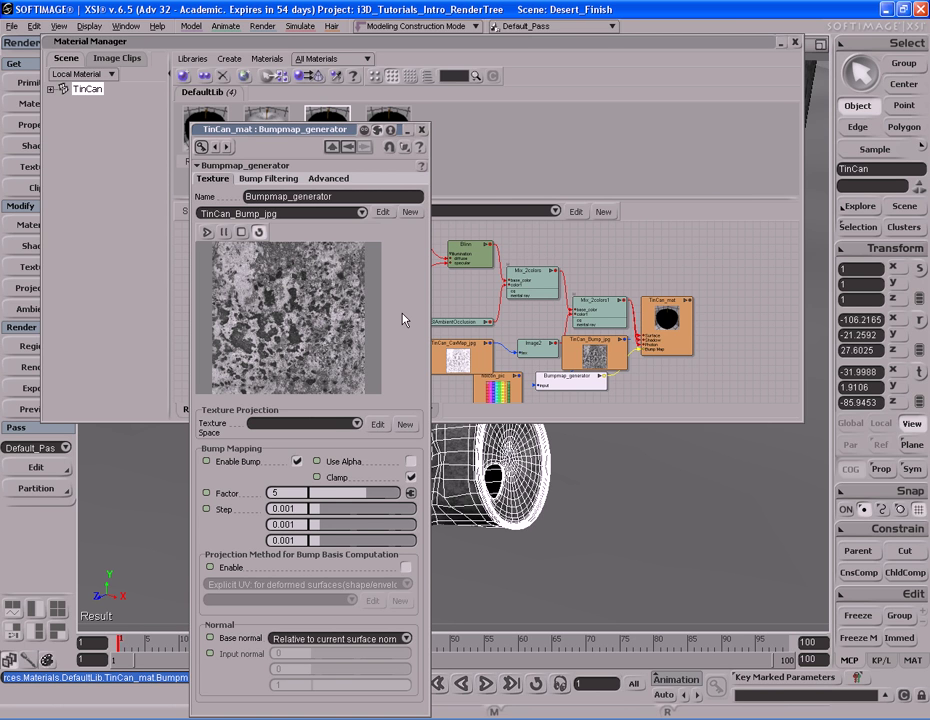
Set the Bumpmap_generator's bump factor to -5.
{"action": "left_click", "coordinate": [300, 493]}
{"action": "type", "text": "-"}
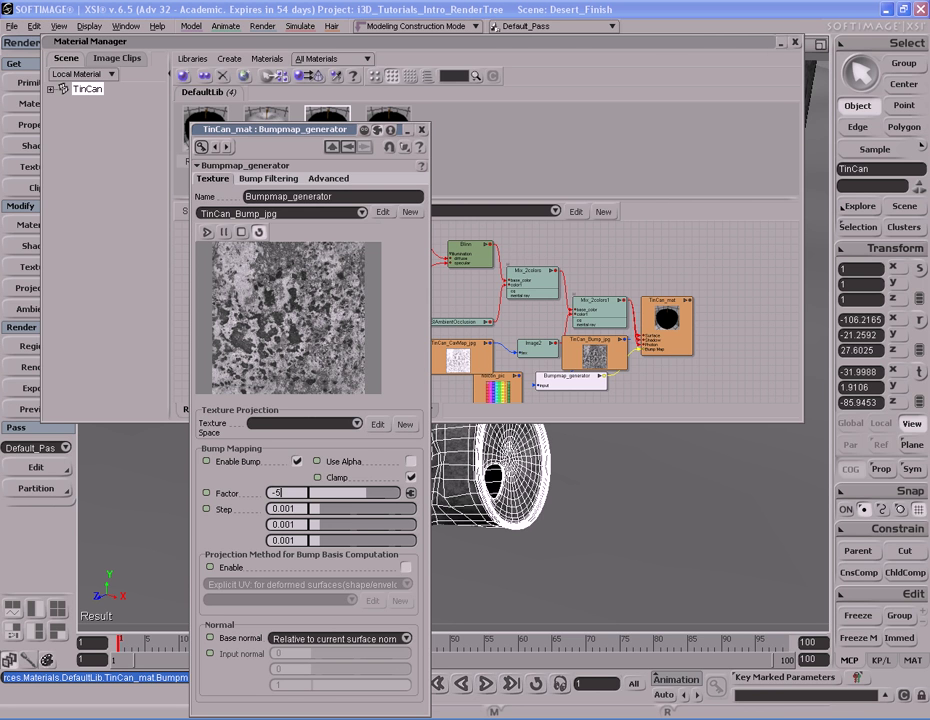
{"action": "type", "text": "5"}
{"action": "key", "text": "Return"}
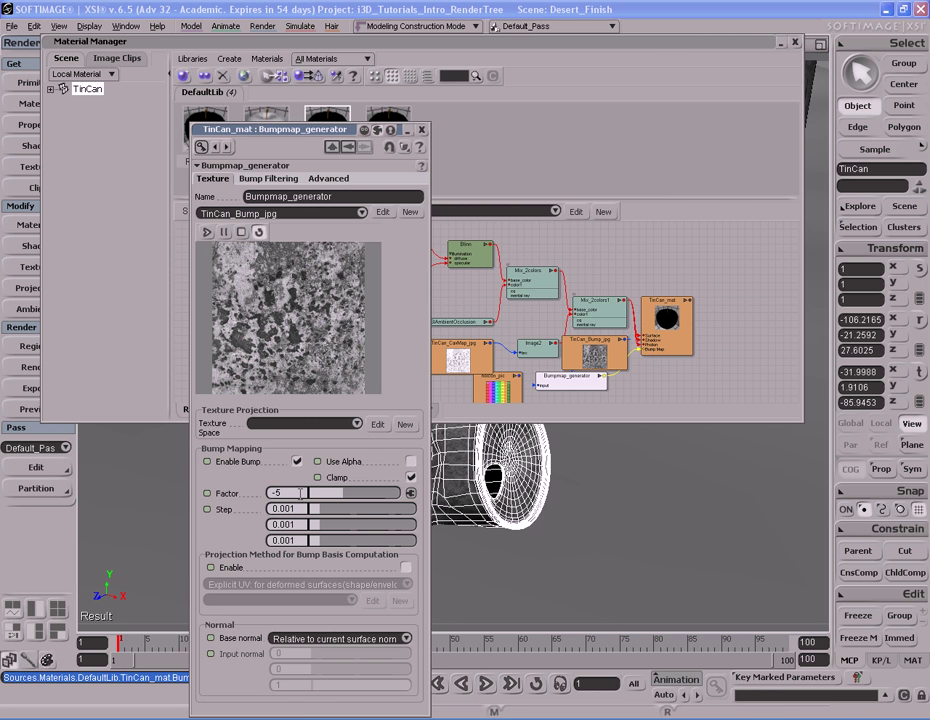
{"action": "left_click", "coordinate": [424, 131]}
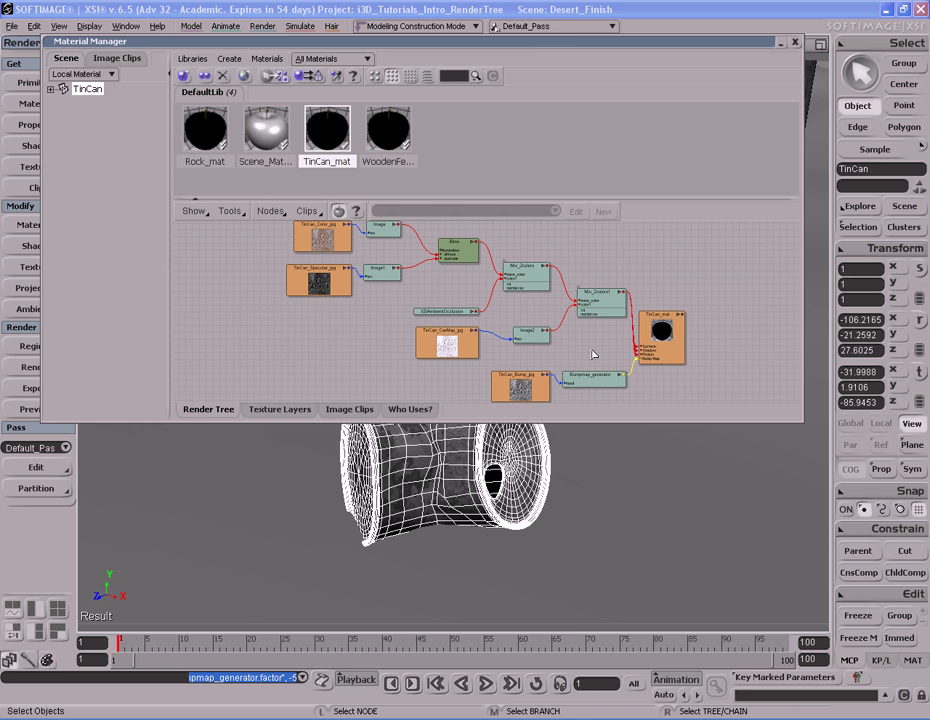
Collapse the Material Manager and draw a render region around the tin can to preview its bump map.
{"action": "double_click", "coordinate": [577, 43]}
{"action": "key", "text": "q"}
{"action": "left_click_drag", "start_coordinate": [297, 357], "coordinate": [594, 567]}
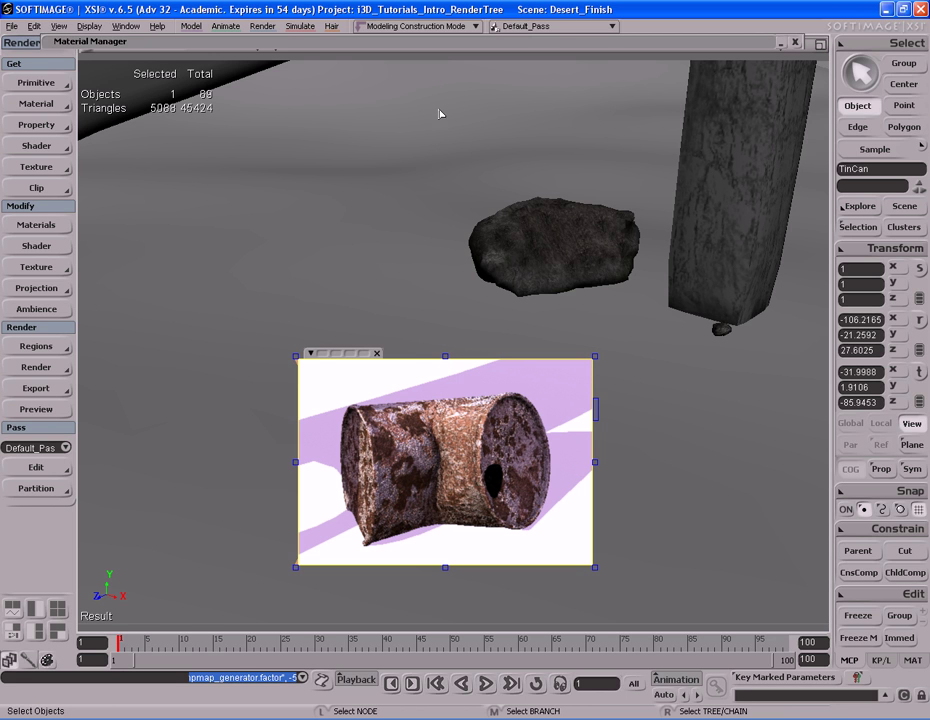
Set the bump factor of TinCan_mat's Bumpmap_generator to -2 and collapse the Material Manager to check the rendered tin can.
{"action": "double_click", "coordinate": [442, 44]}
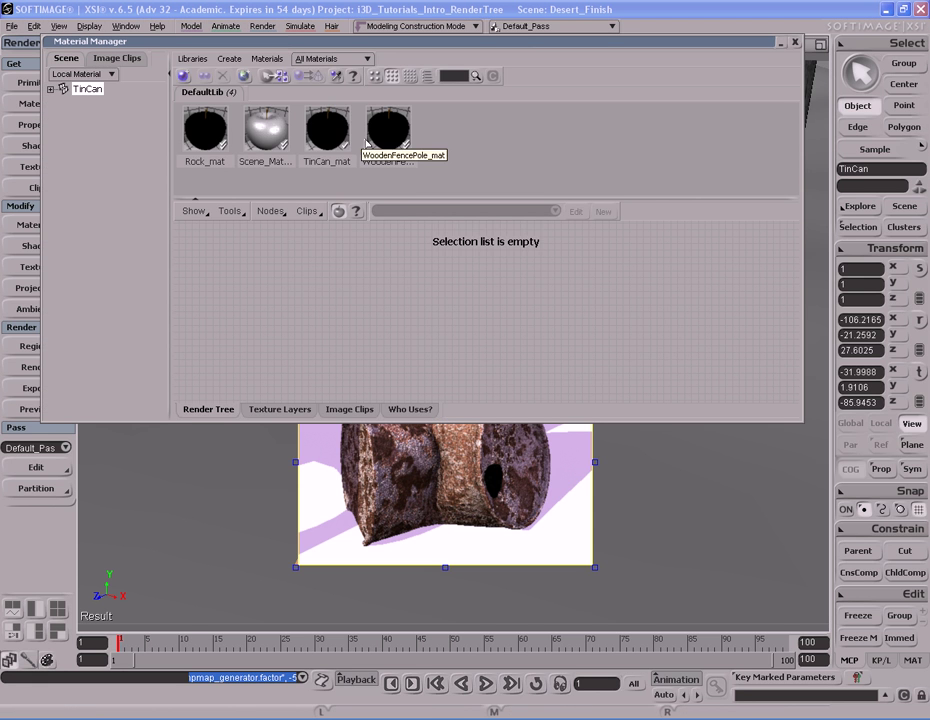
{"action": "left_click", "coordinate": [328, 135]}
{"action": "double_click", "coordinate": [603, 385]}
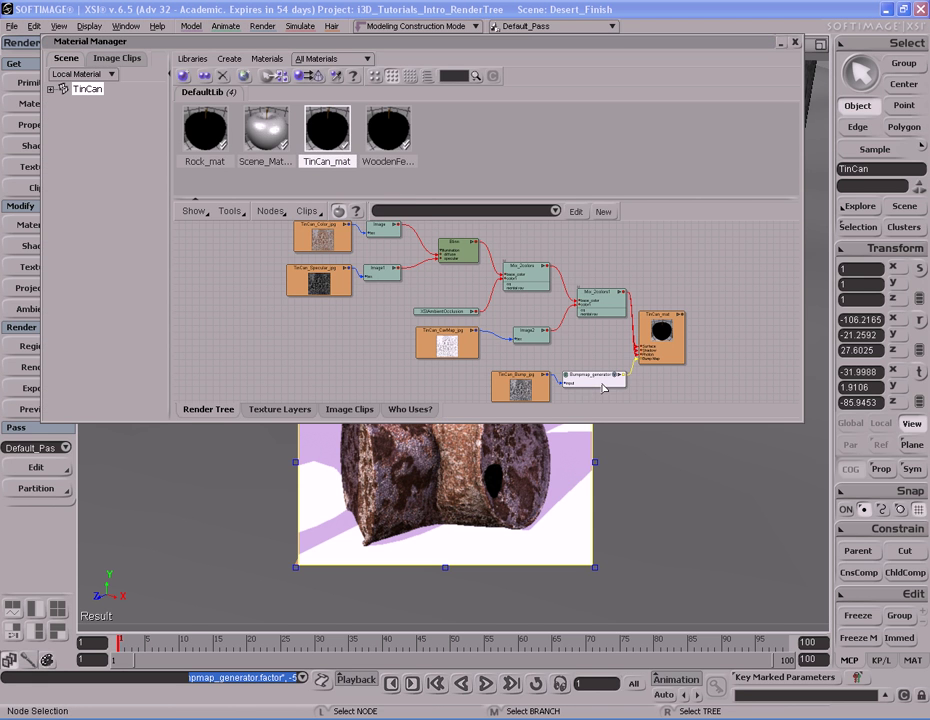
{"action": "left_click", "coordinate": [297, 493]}
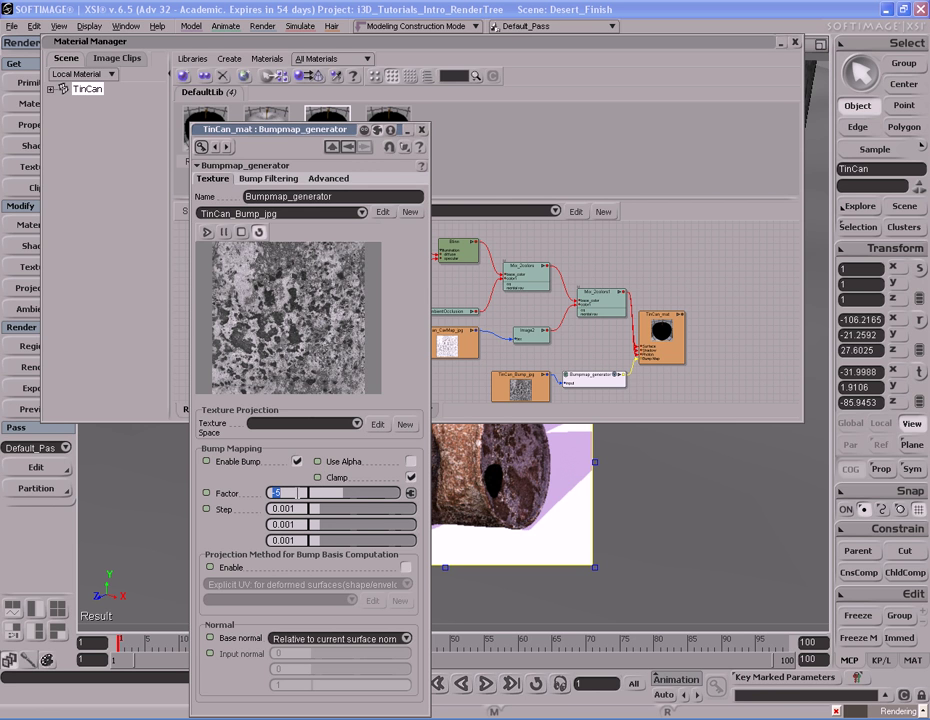
{"action": "type", "text": "-2"}
{"action": "key", "text": "Return"}
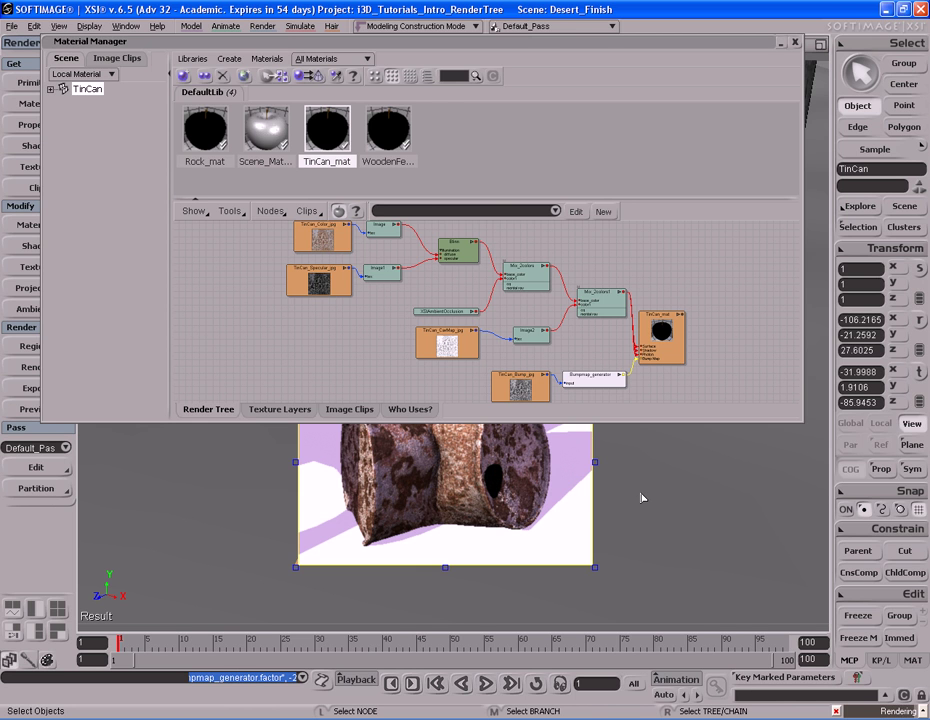
{"action": "double_click", "coordinate": [592, 47]}
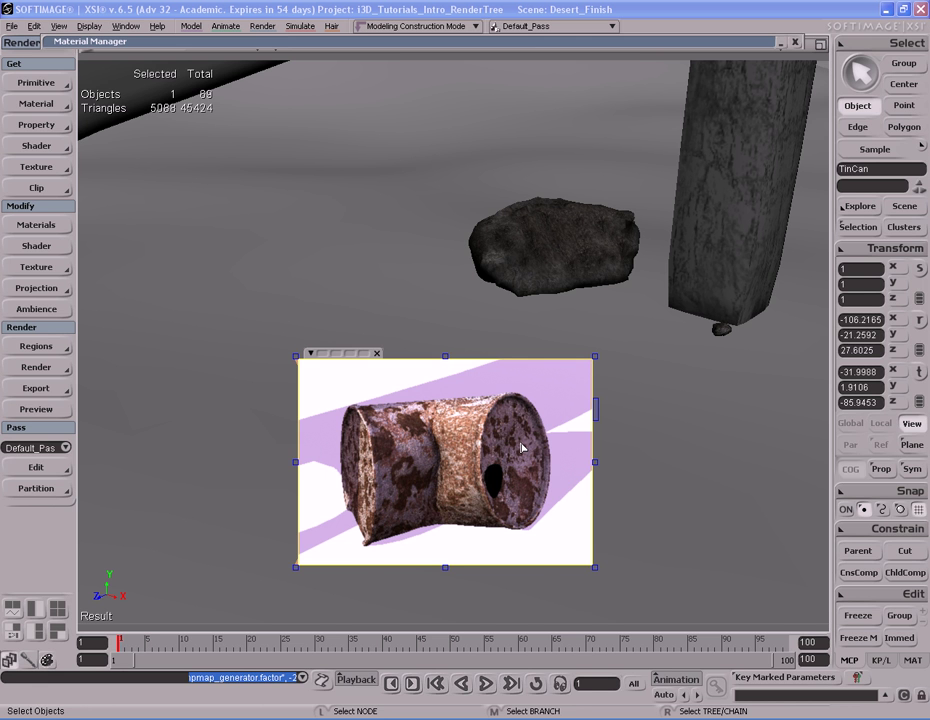
Turn off the render region around the tin can and close the Material Manager.
{"action": "key", "text": "q"}
{"action": "key", "text": "s"}
{"action": "right_click_drag", "start_coordinate": [627, 440], "coordinate": [535, 388]}
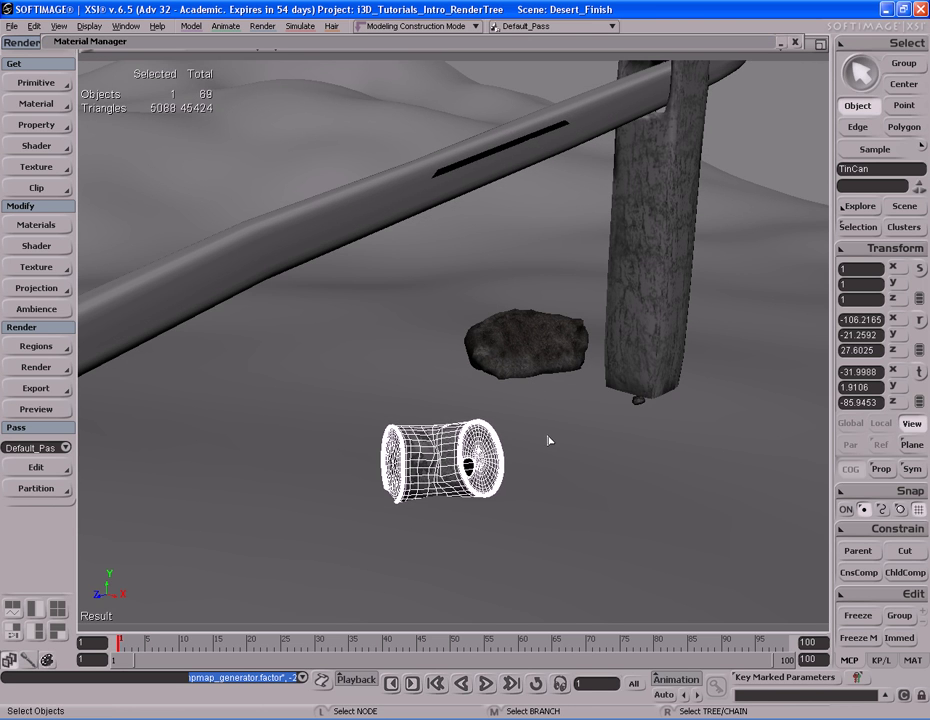
{"action": "double_click", "coordinate": [449, 43]}
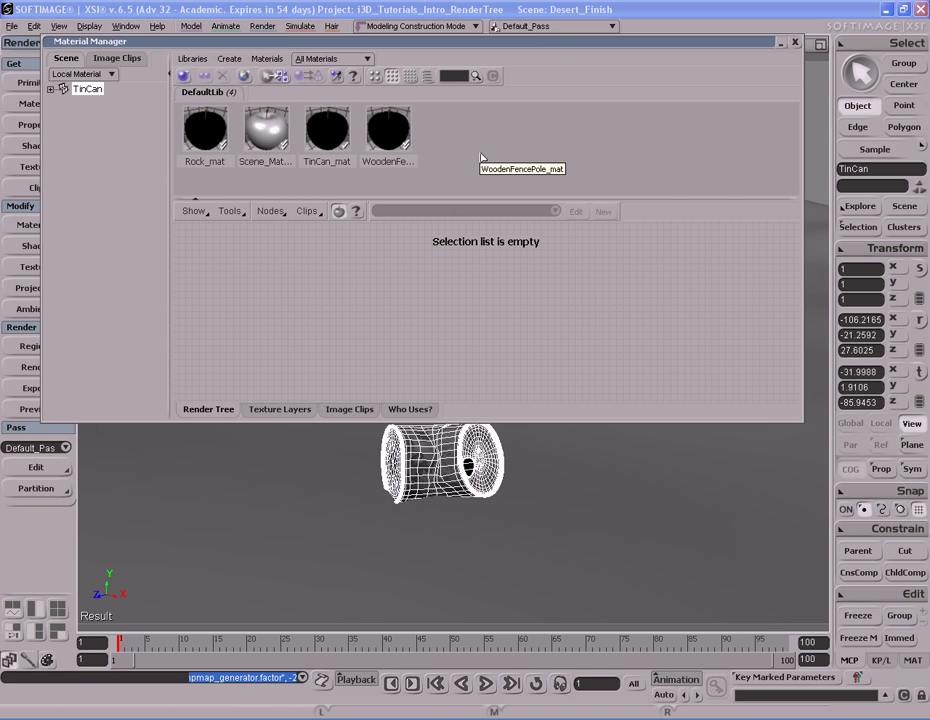
{"action": "double_click", "coordinate": [538, 44]}
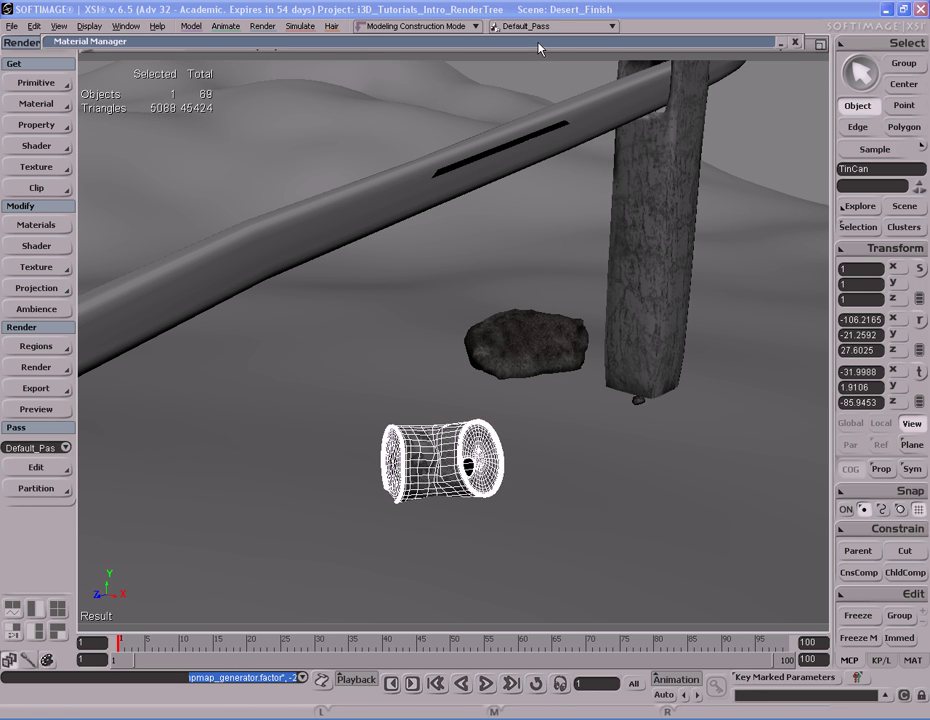
{"action": "left_click", "coordinate": [795, 43]}
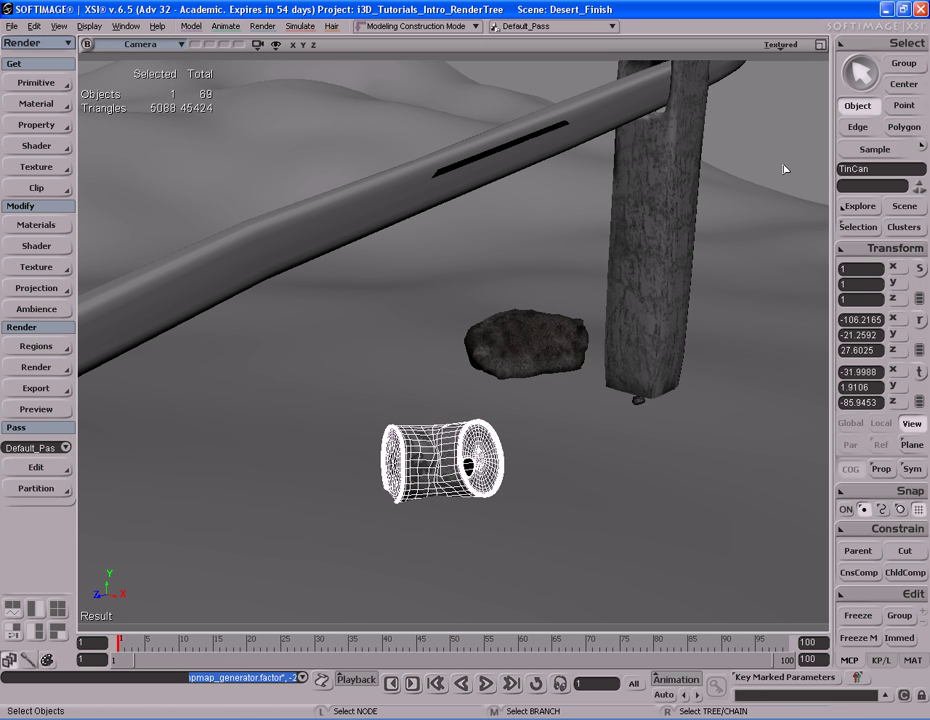